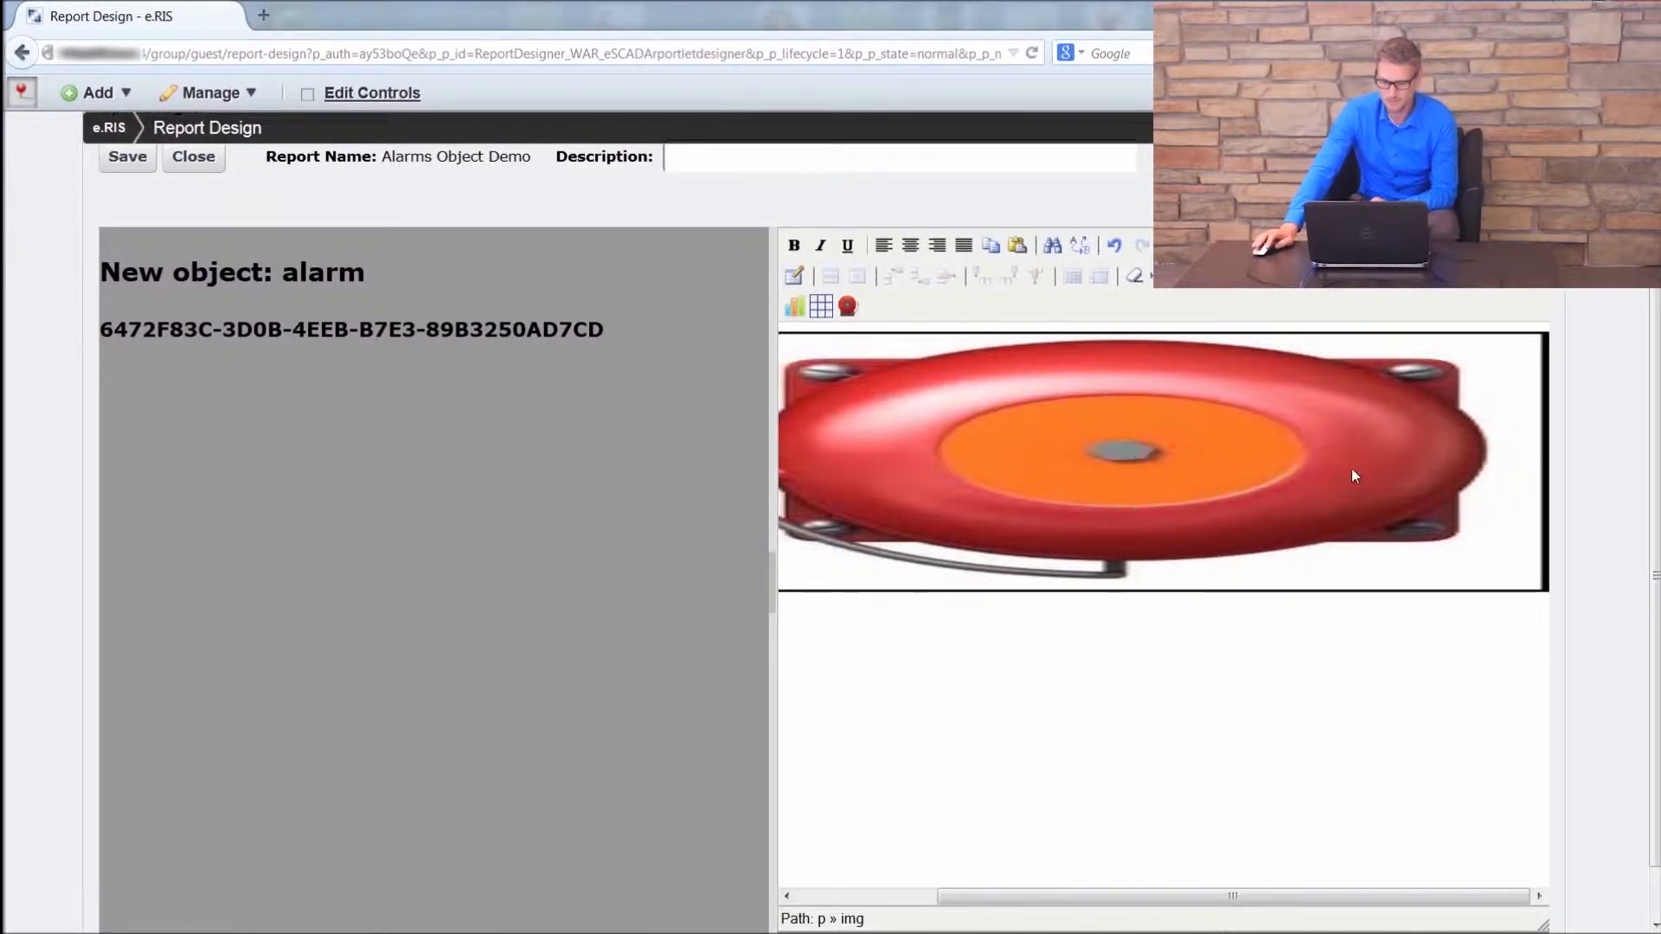
- Set the alarm object's source table to PA.AlarmsAndEvents and update the object
click(1188, 451)
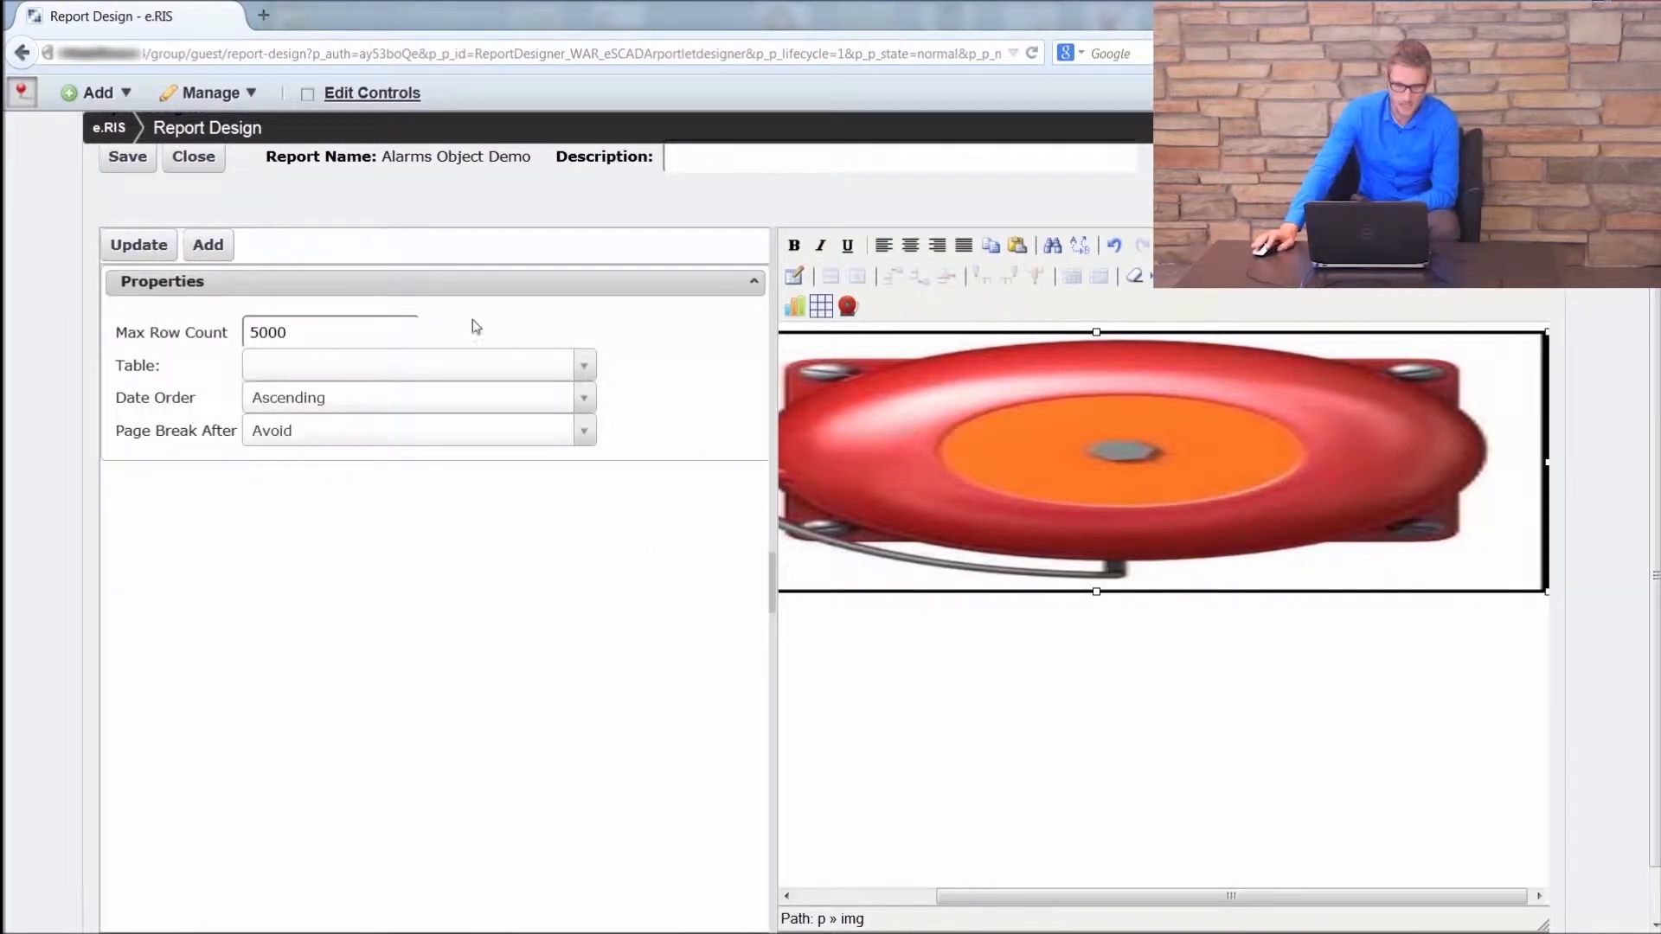
click(586, 370)
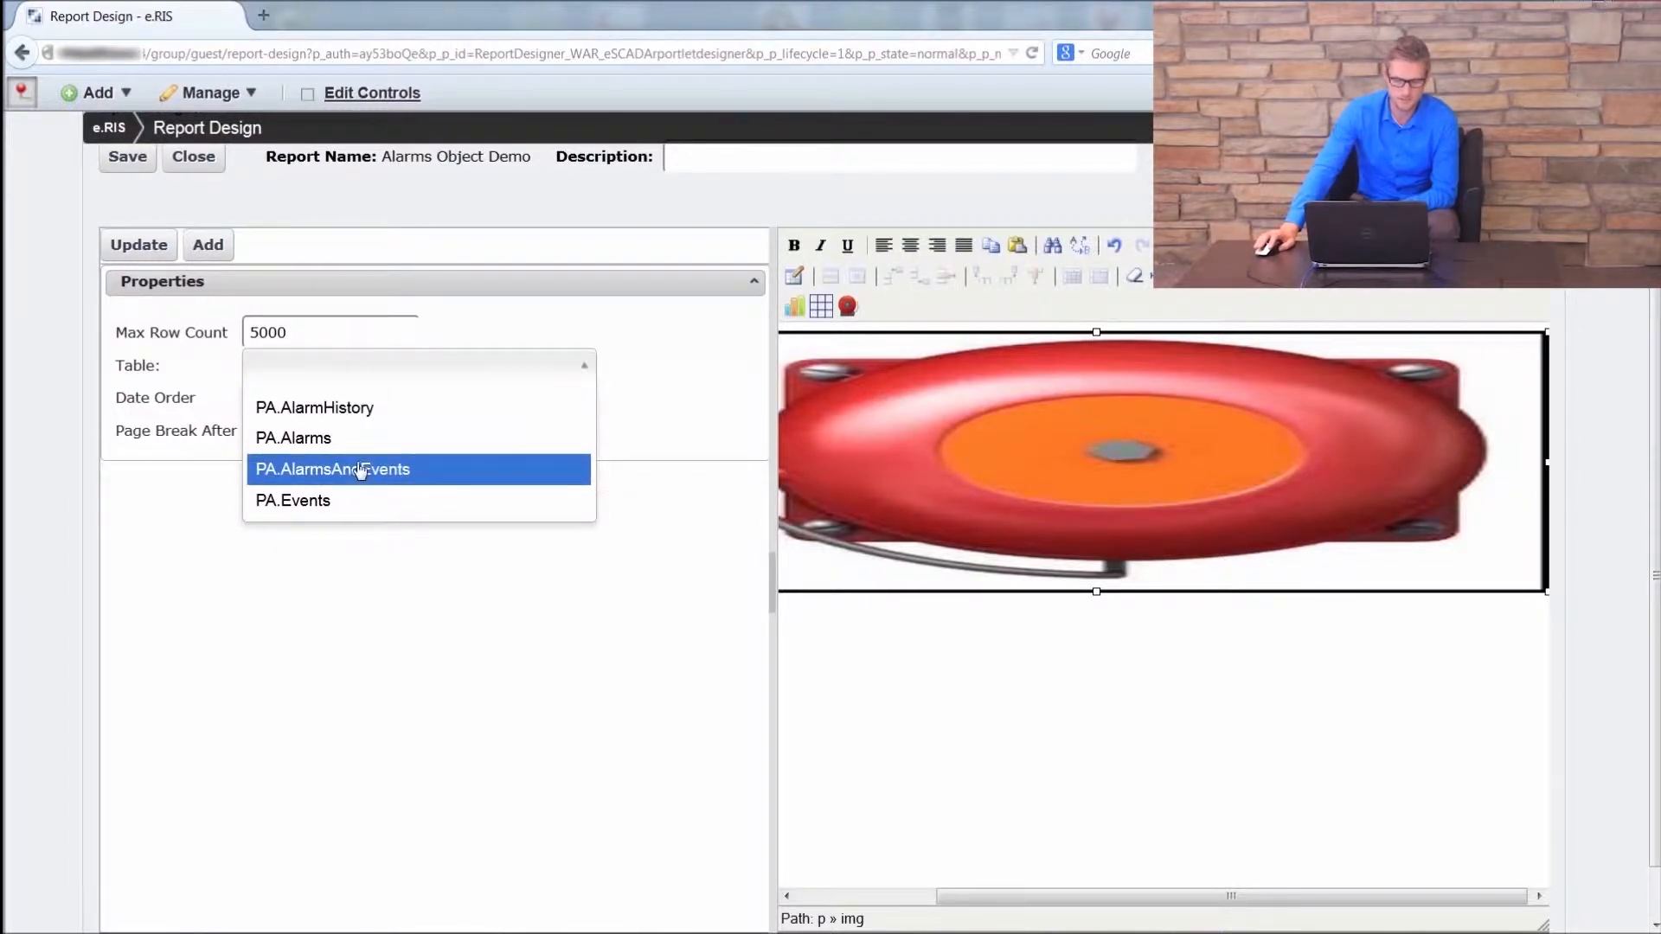
click(412, 474)
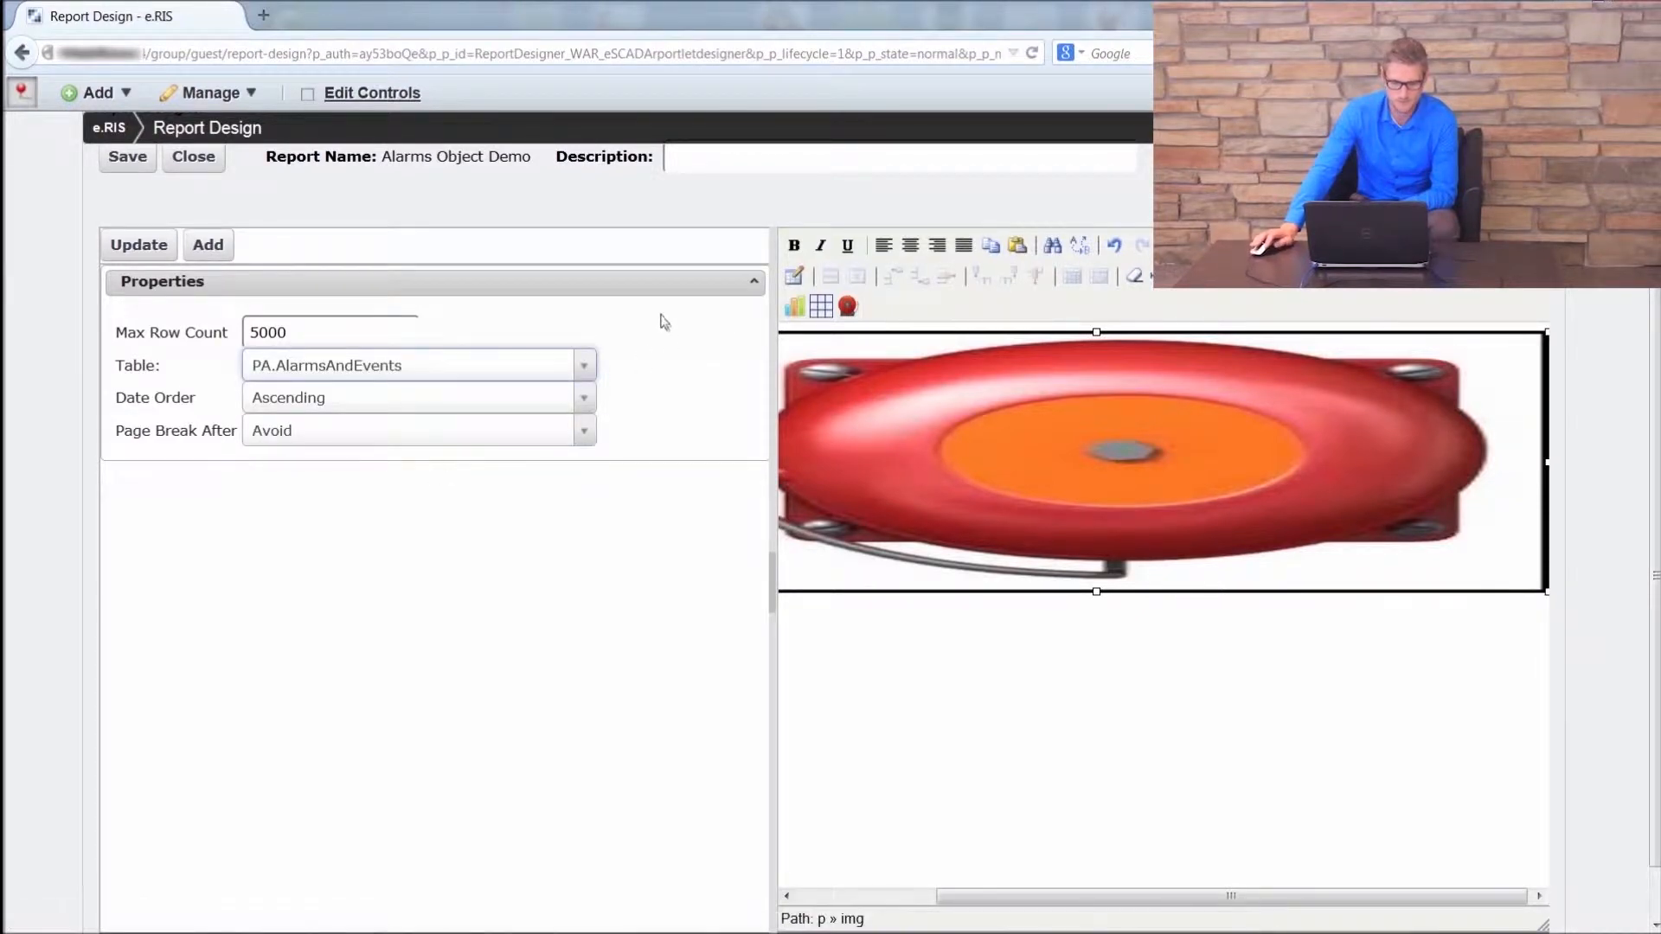
click(138, 245)
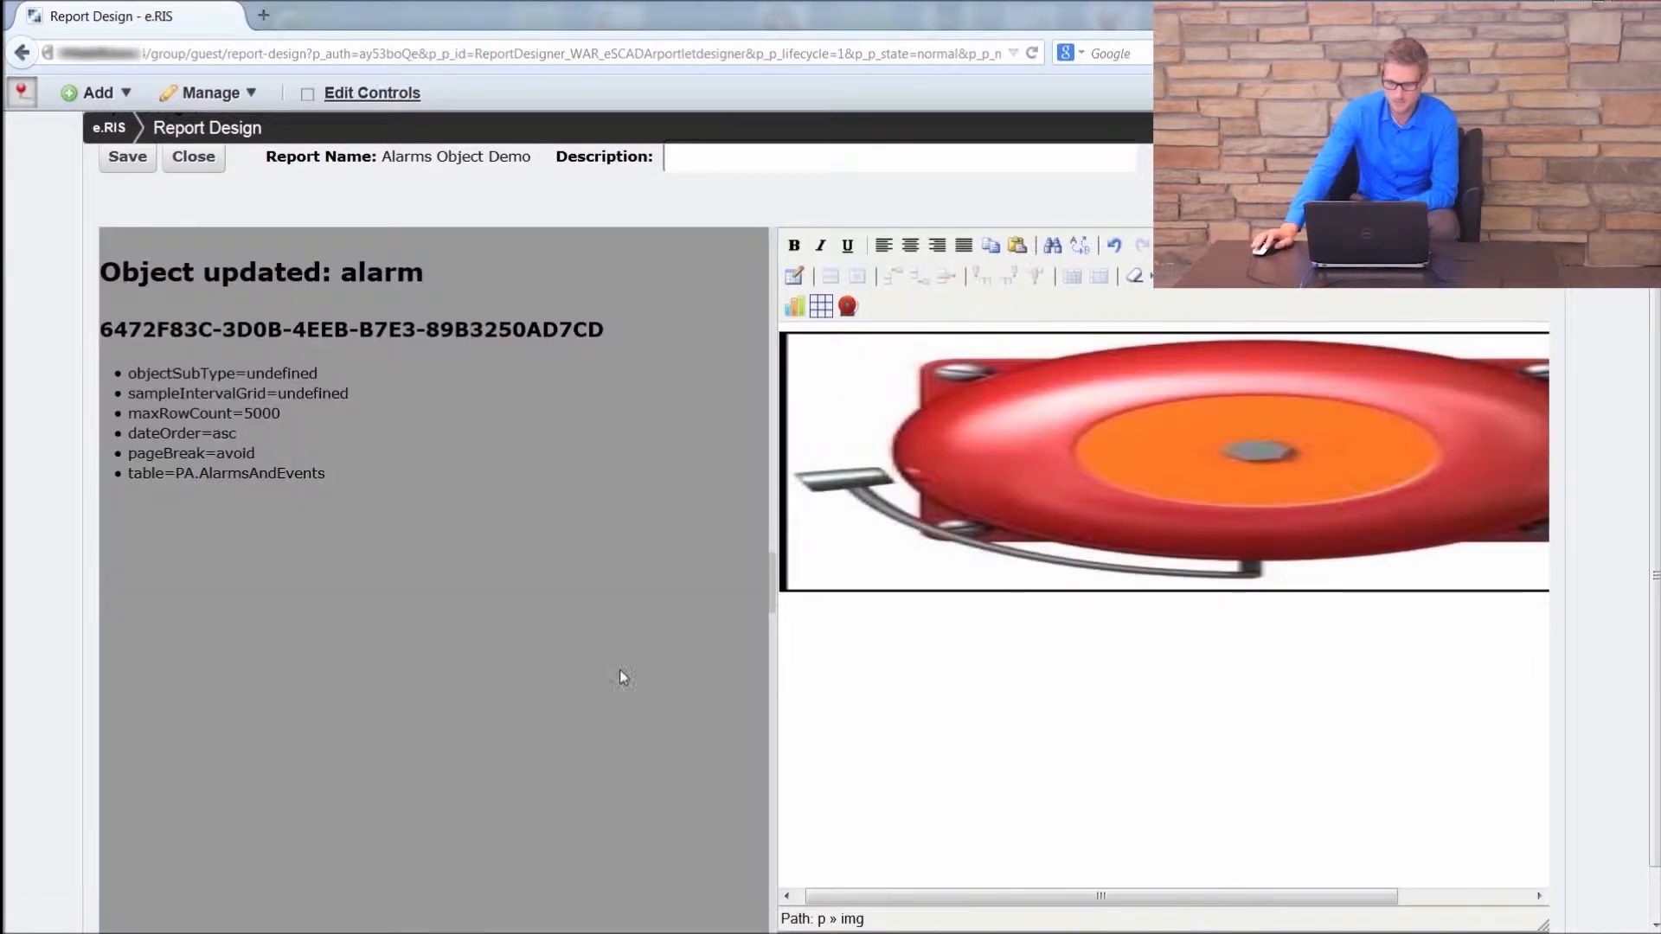
- Reopen the alarm object's properties and add a first column entry for the PA.AlarmsAndEvents table
click(1084, 438)
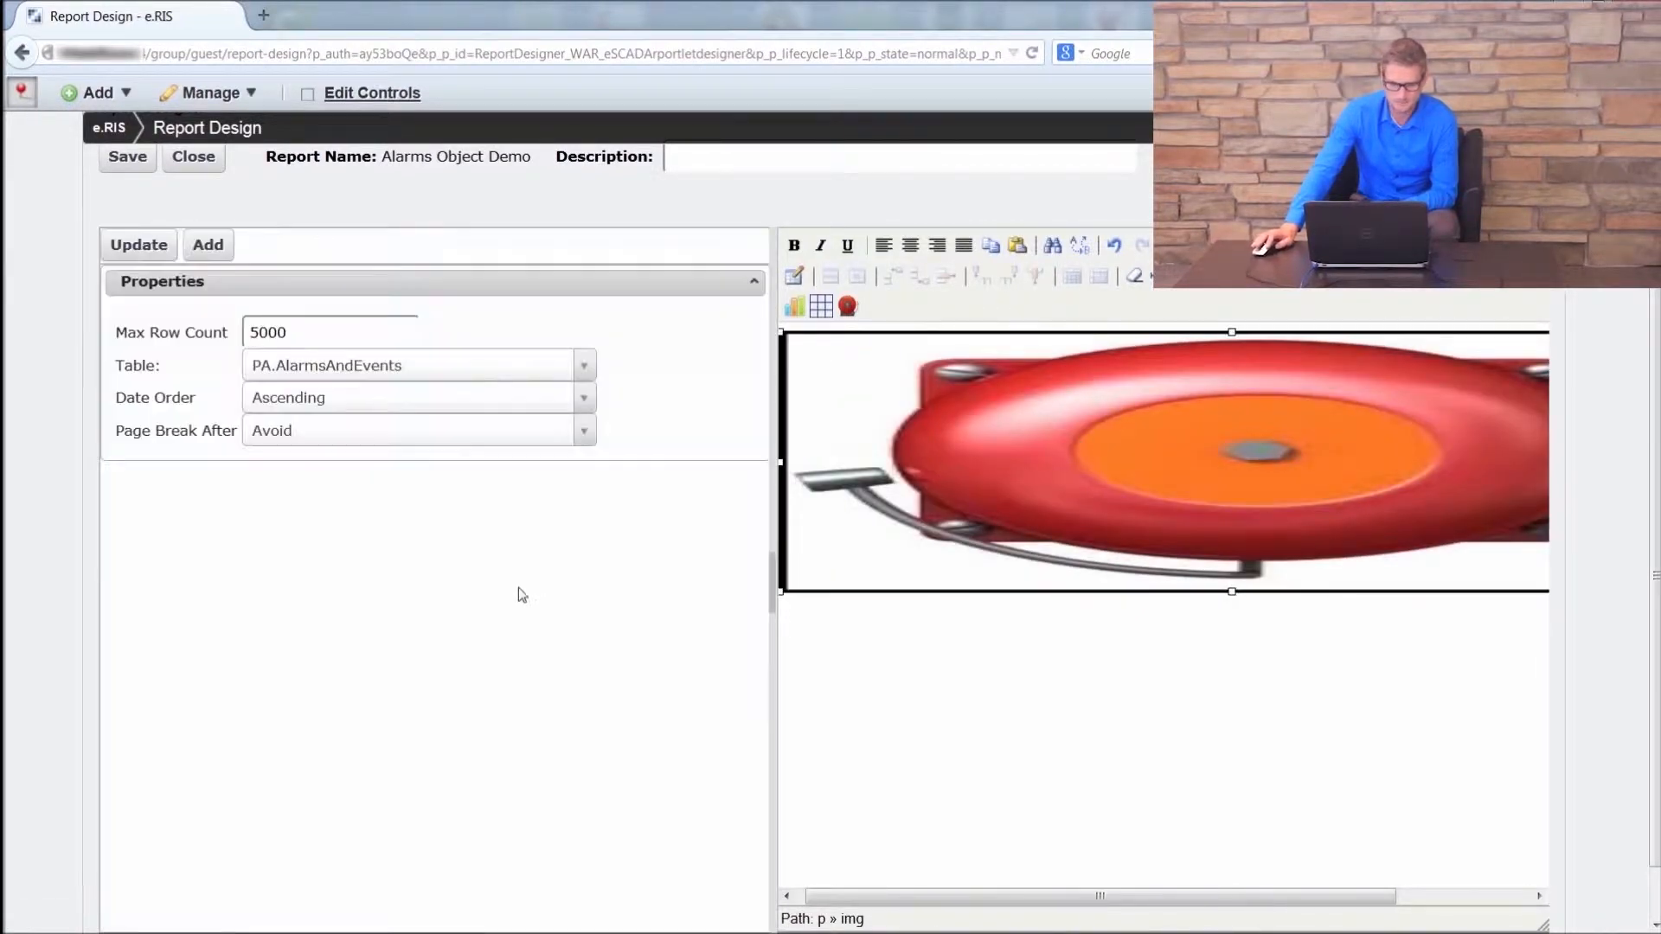
click(212, 246)
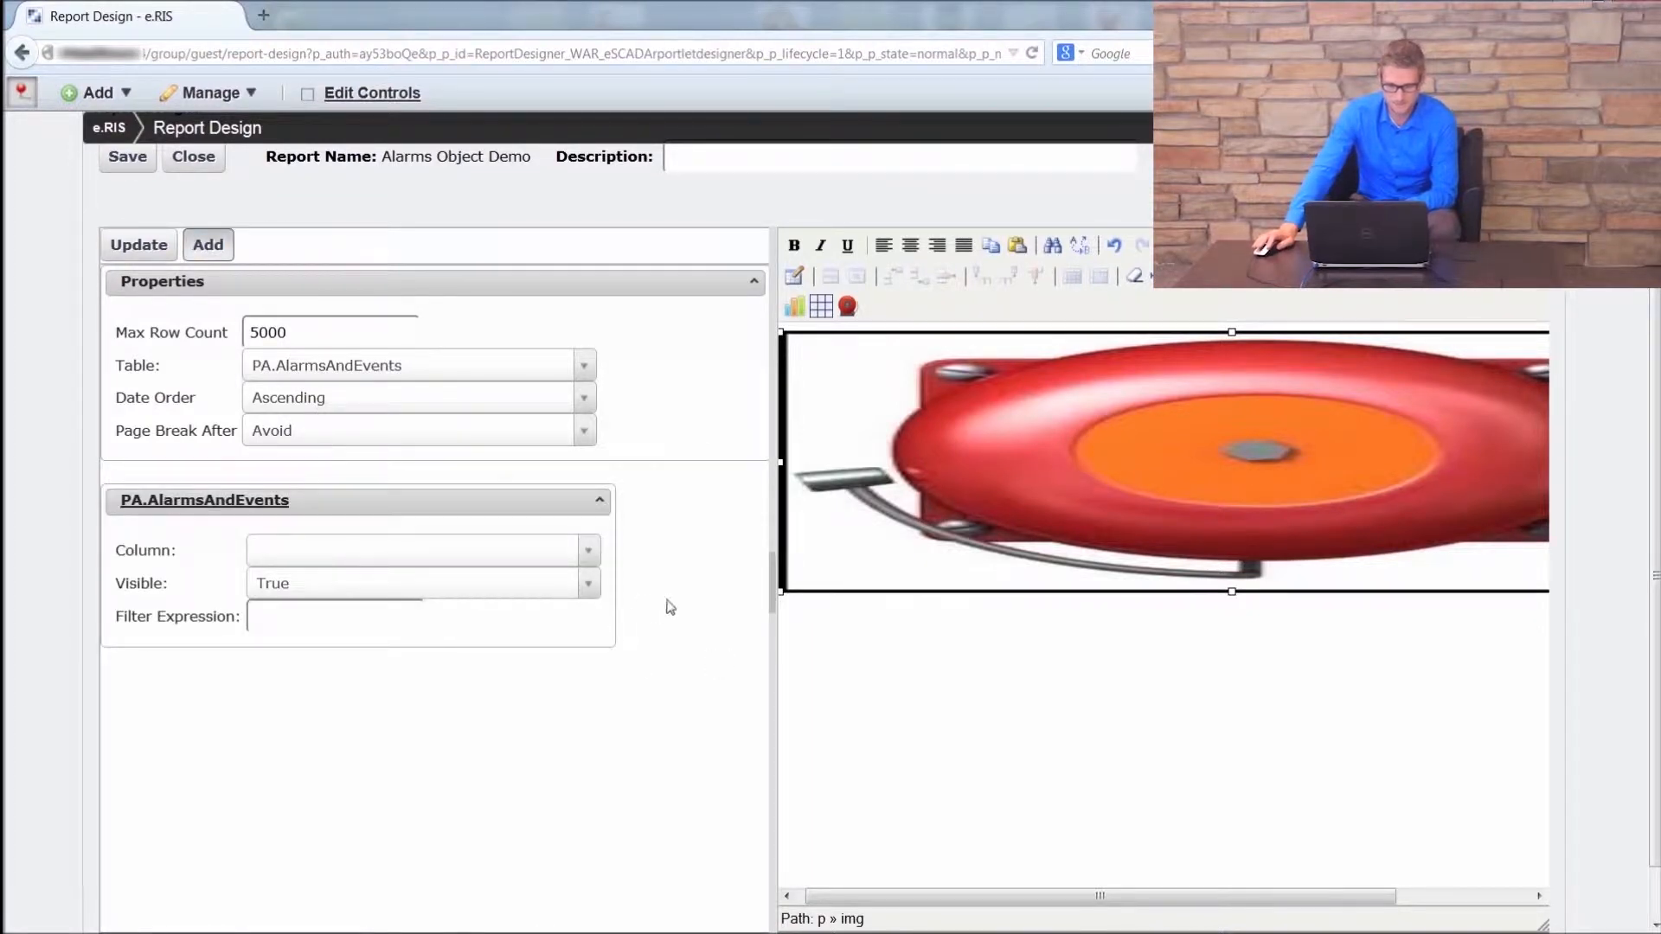
scroll(1600, 497, down, 1)
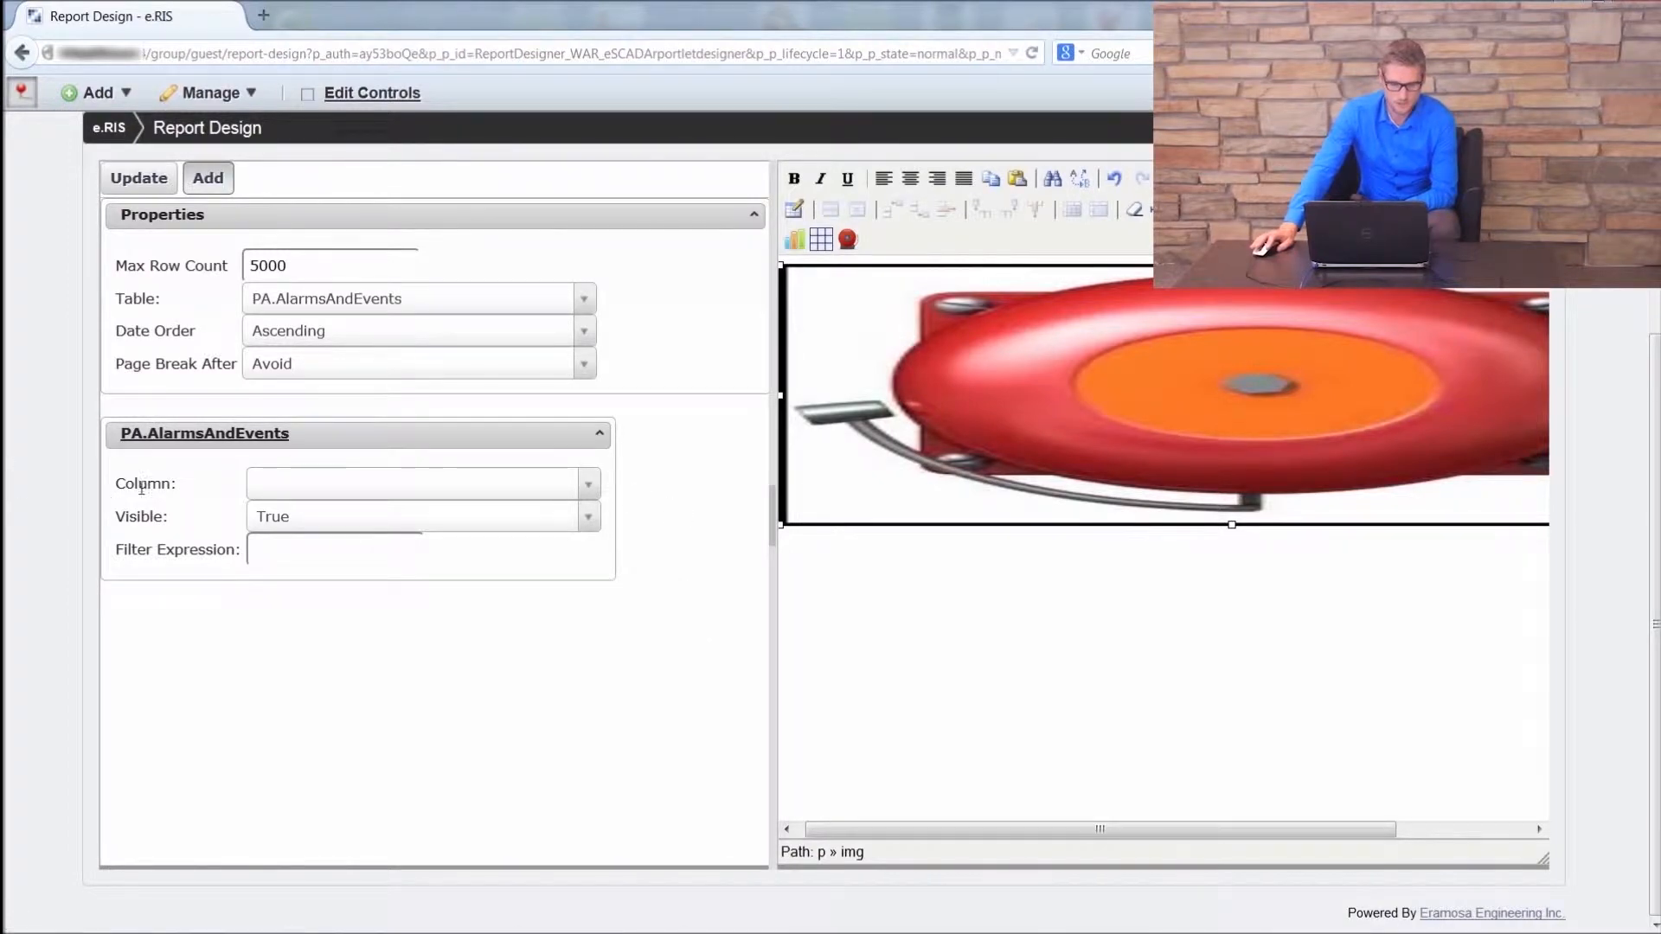
- Look through the columns available for the new PA.AlarmsAndEvents entry, from beginning to end
click(590, 489)
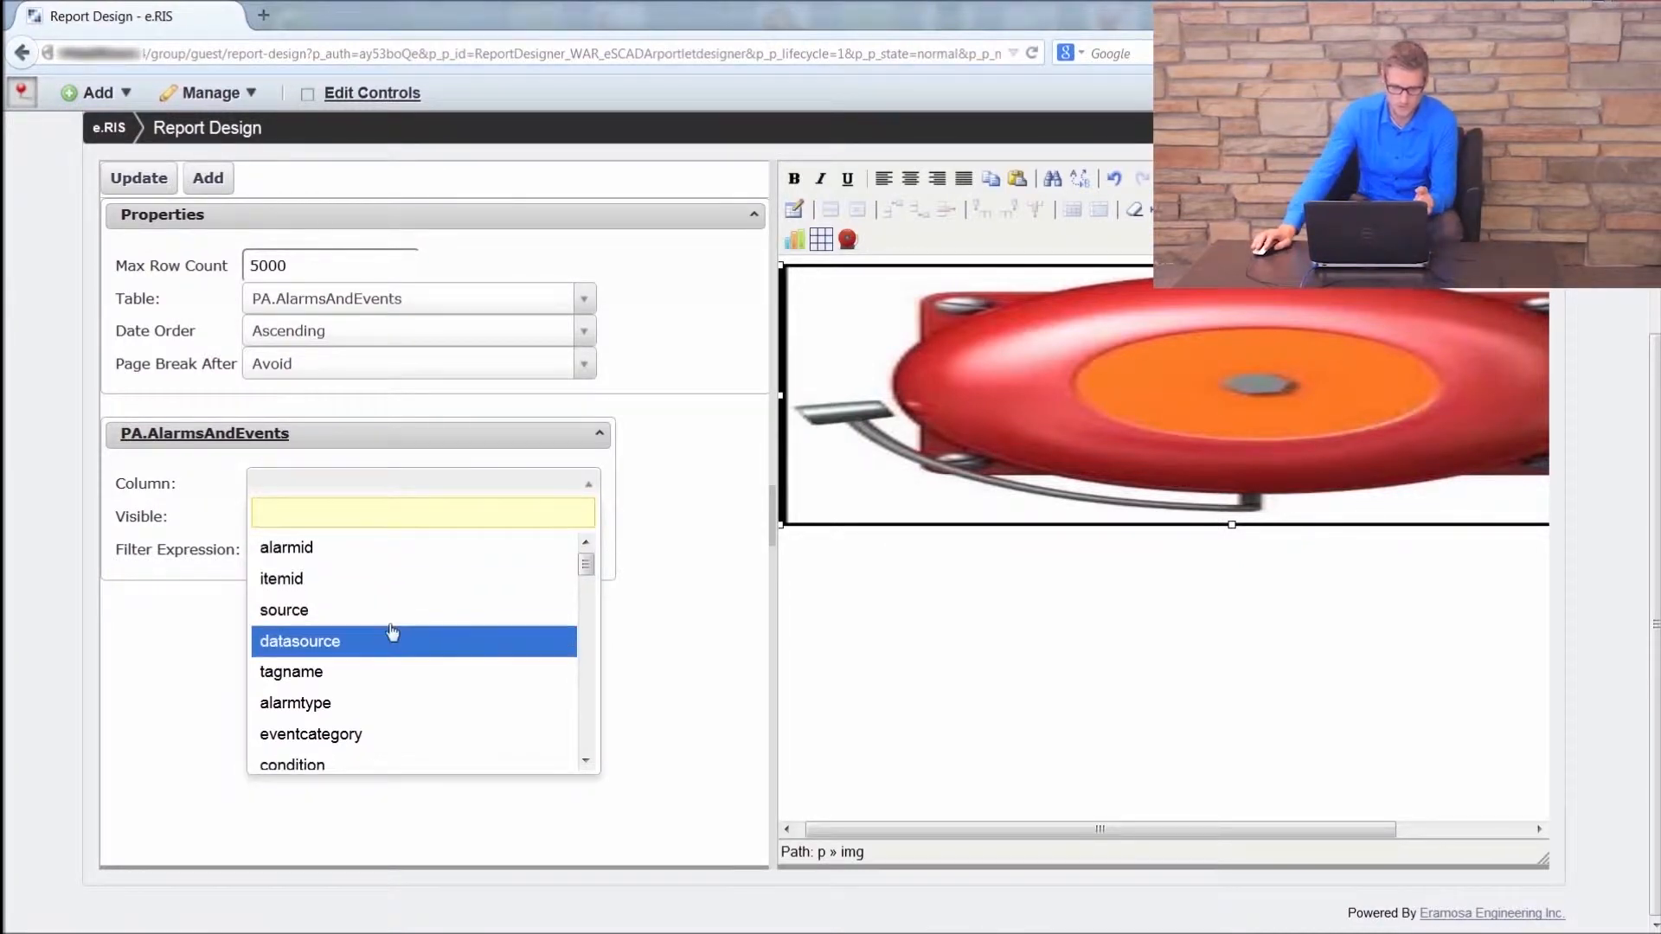
scroll(393, 636, down, 8)
scroll(395, 637, down, 5)
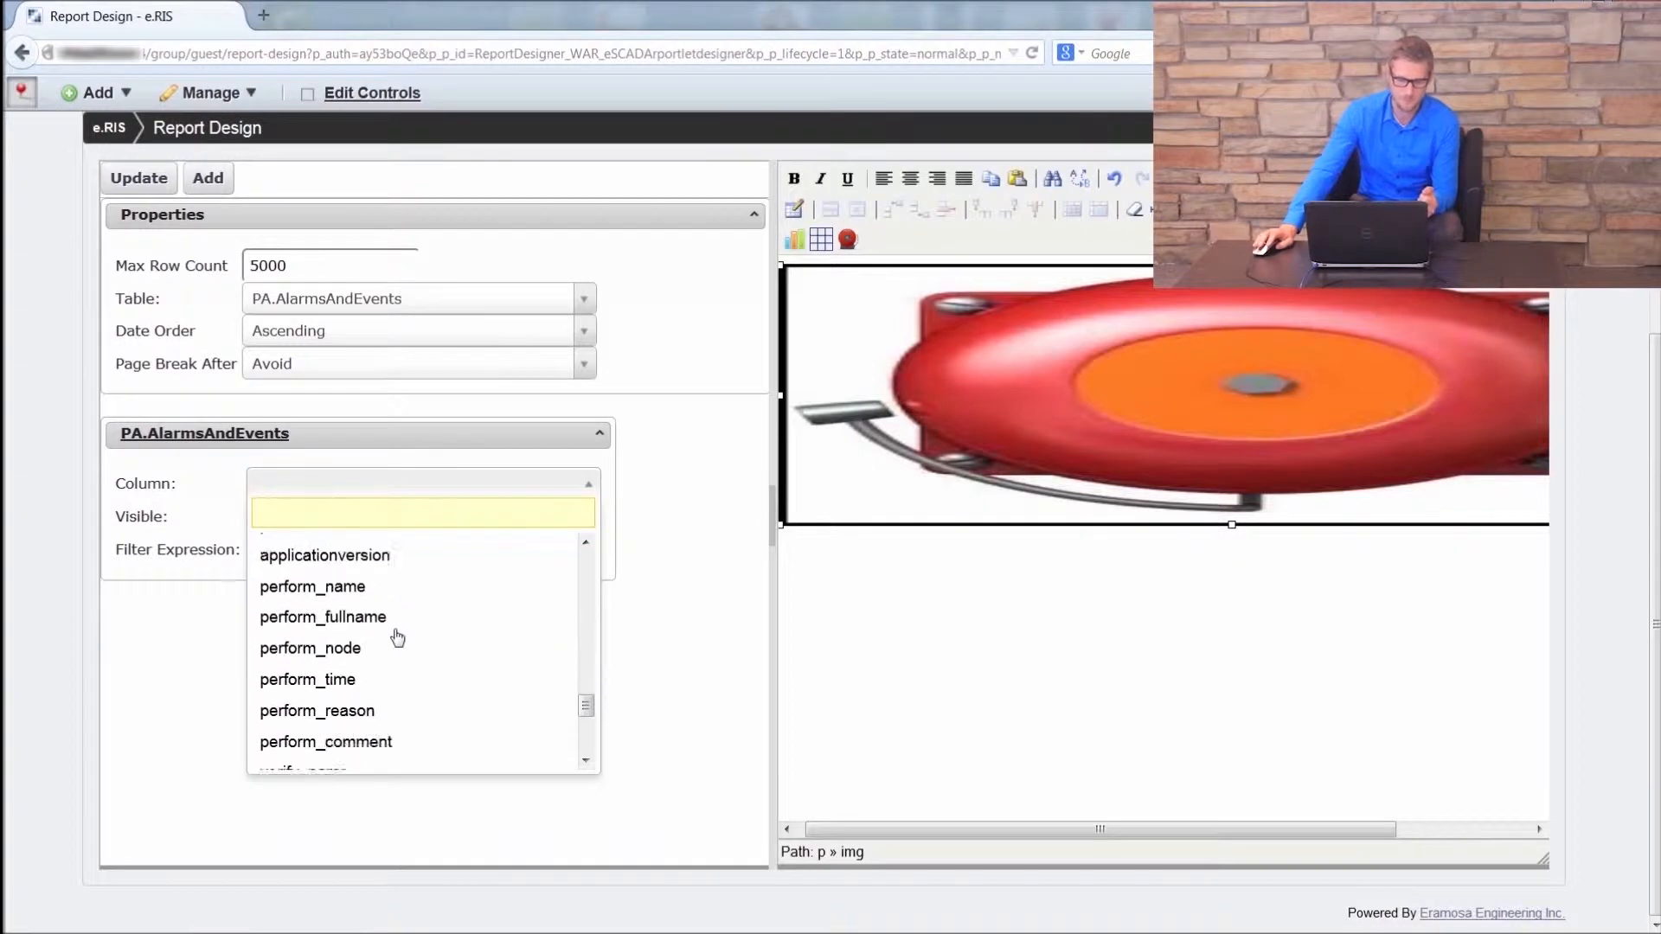
scroll(395, 637, up, 9)
scroll(397, 637, up, 3)
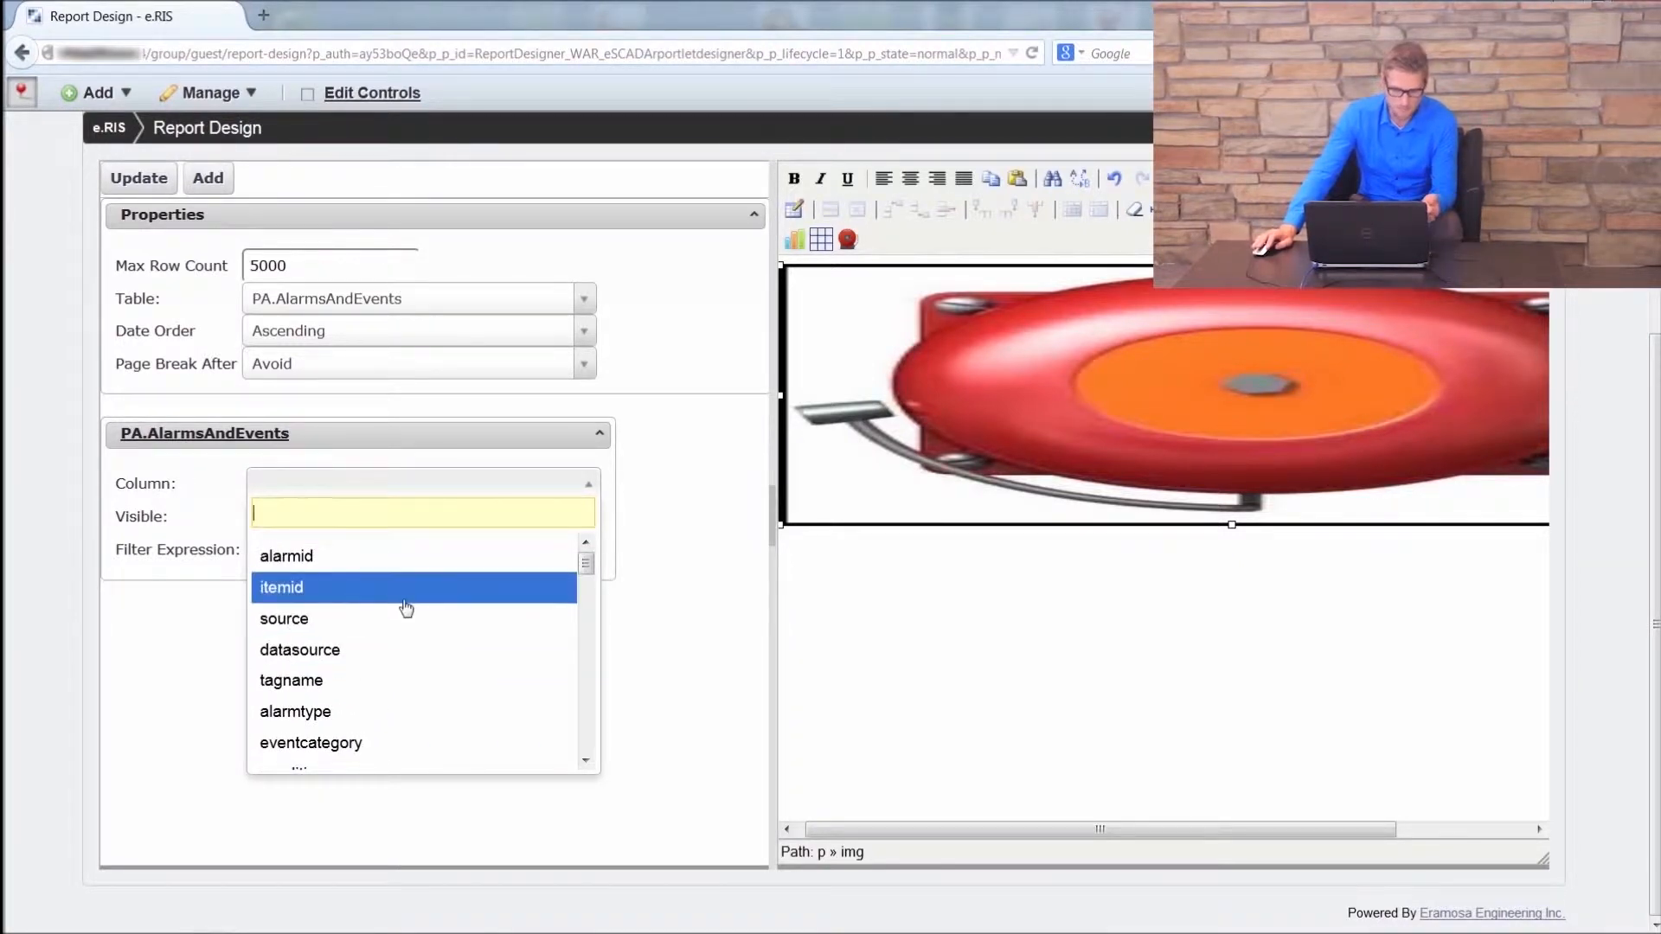
scroll(418, 626, down, 4)
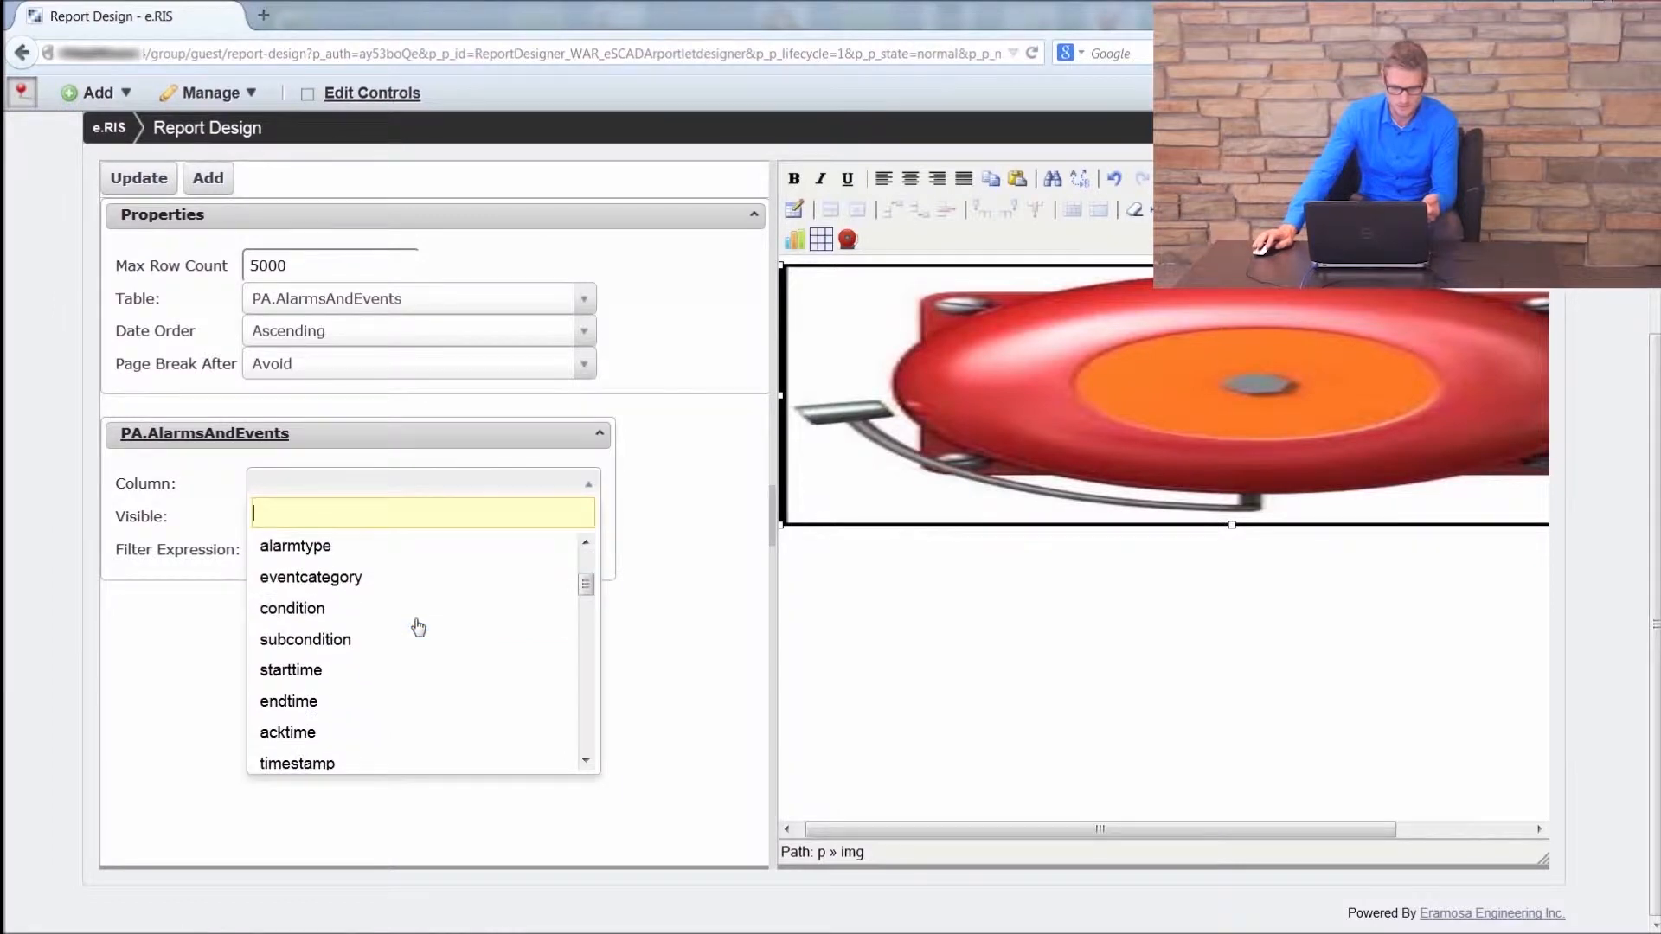
scroll(398, 623, down, 5)
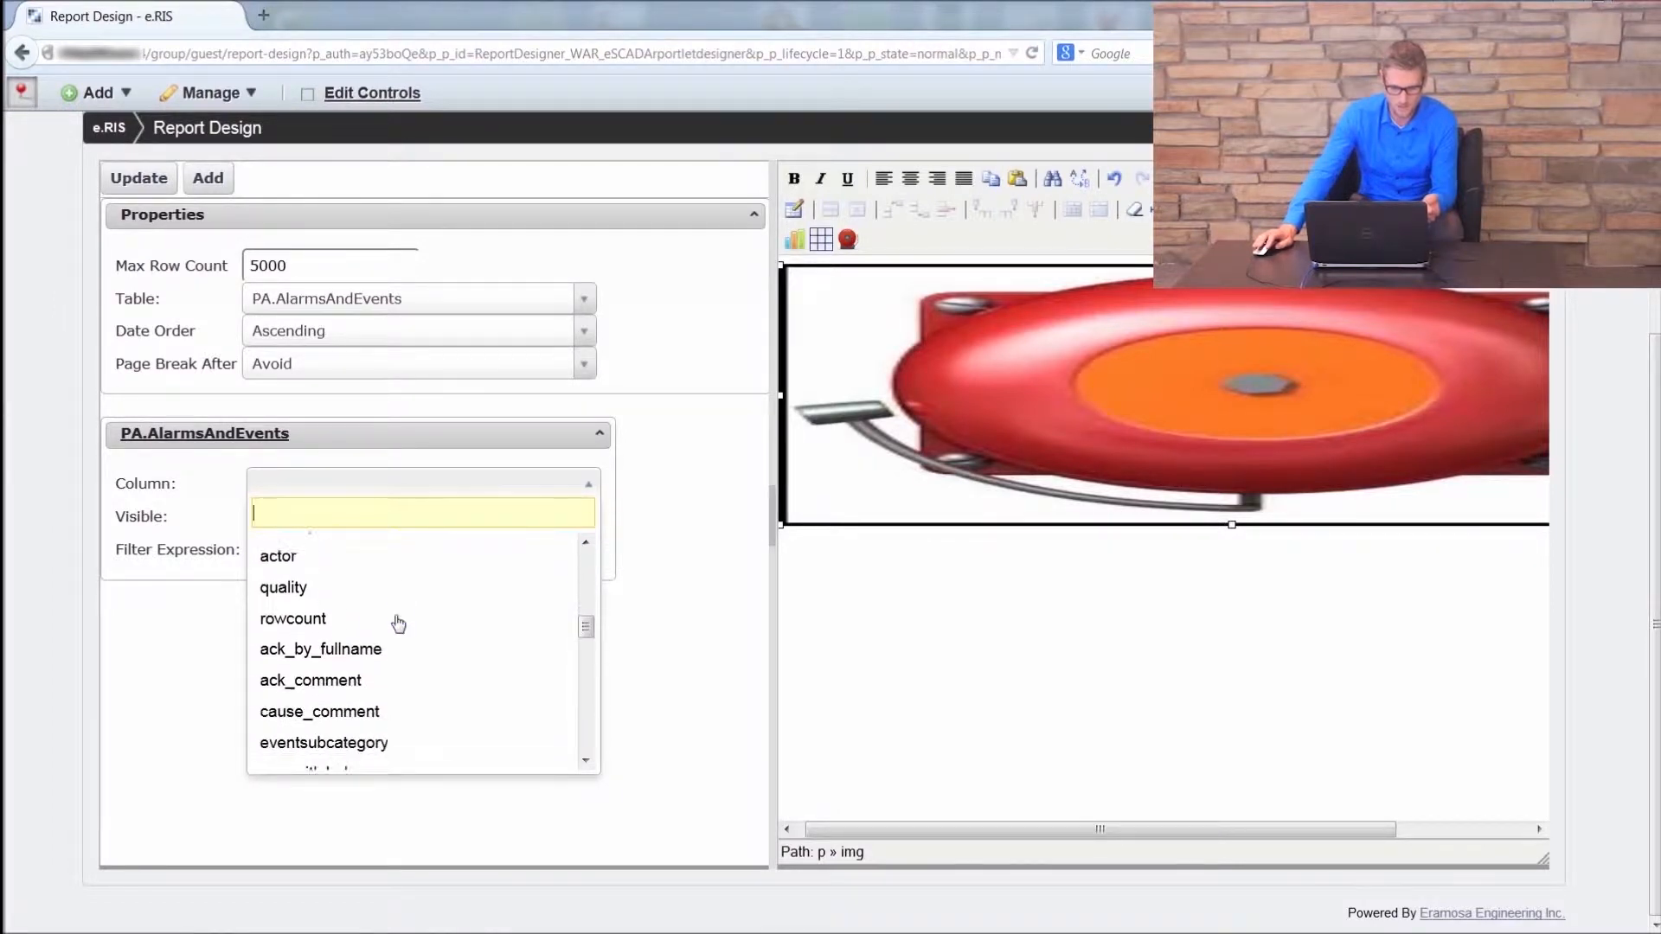
scroll(398, 623, down, 5)
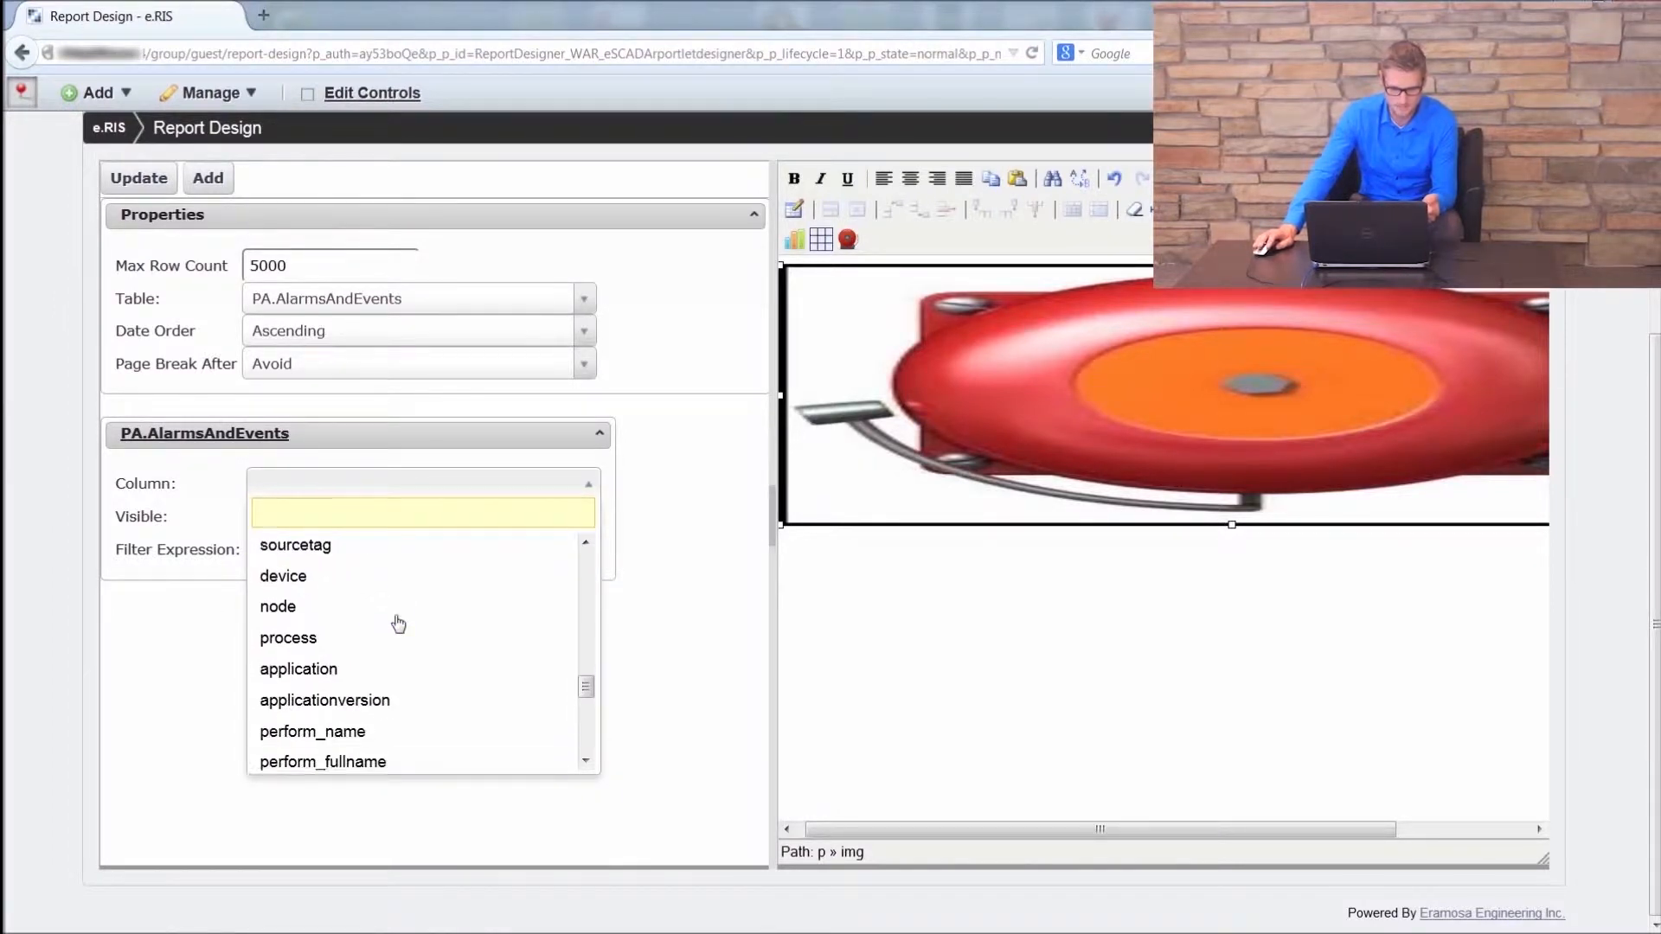
scroll(398, 622, down, 1)
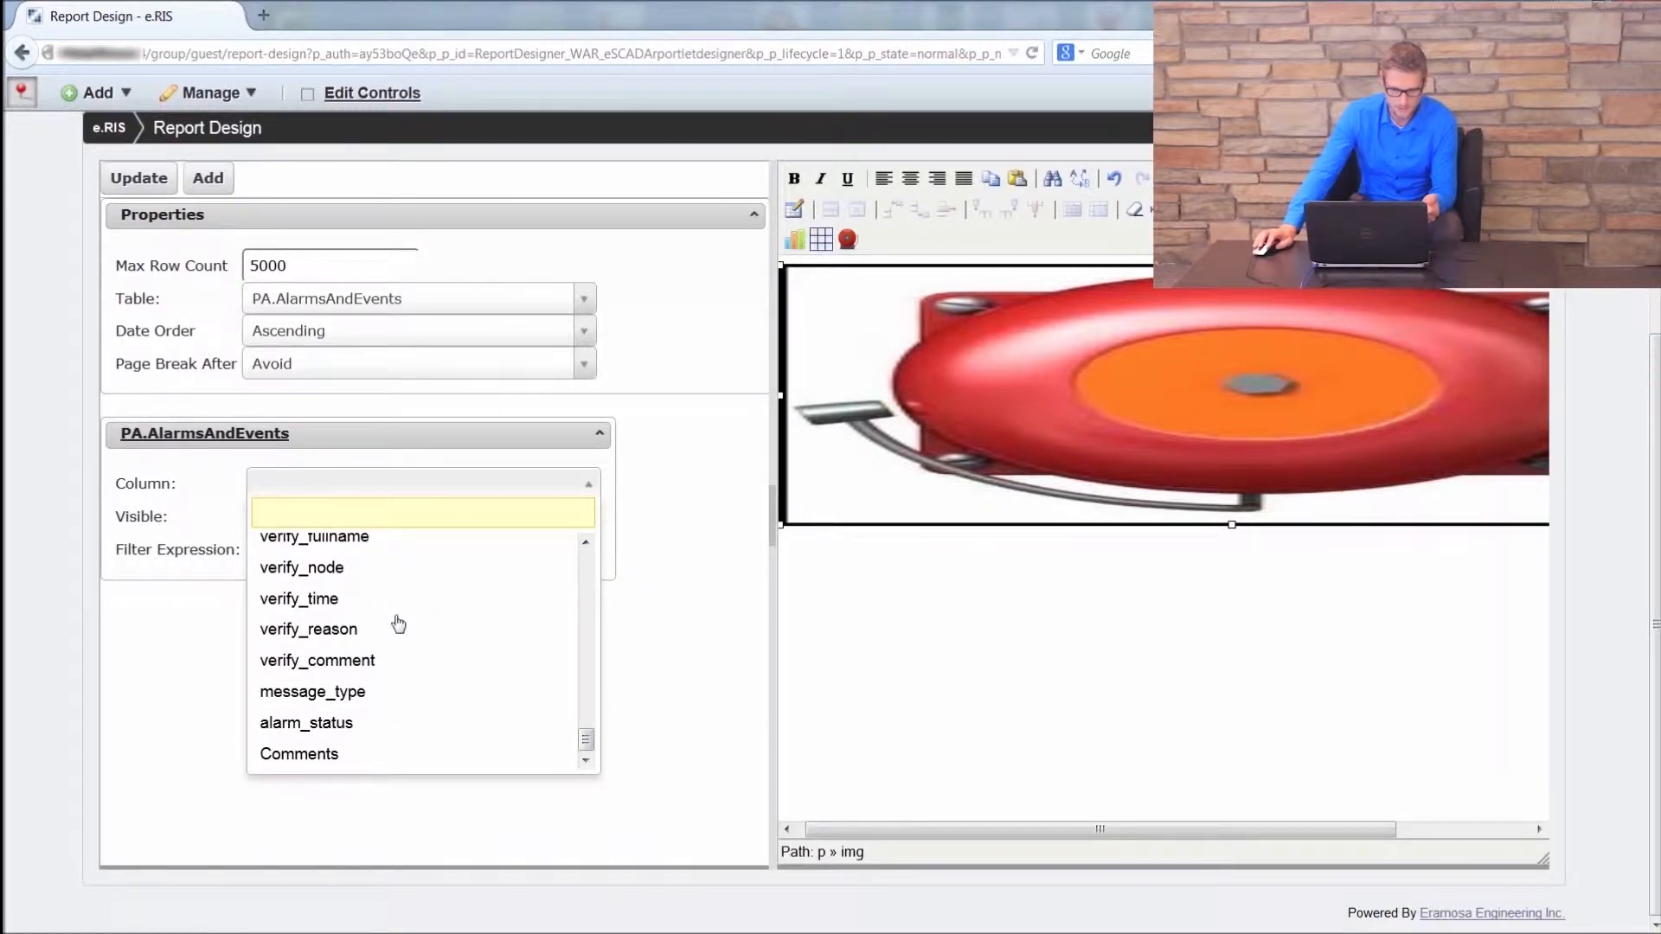
scroll(398, 623, up, 10)
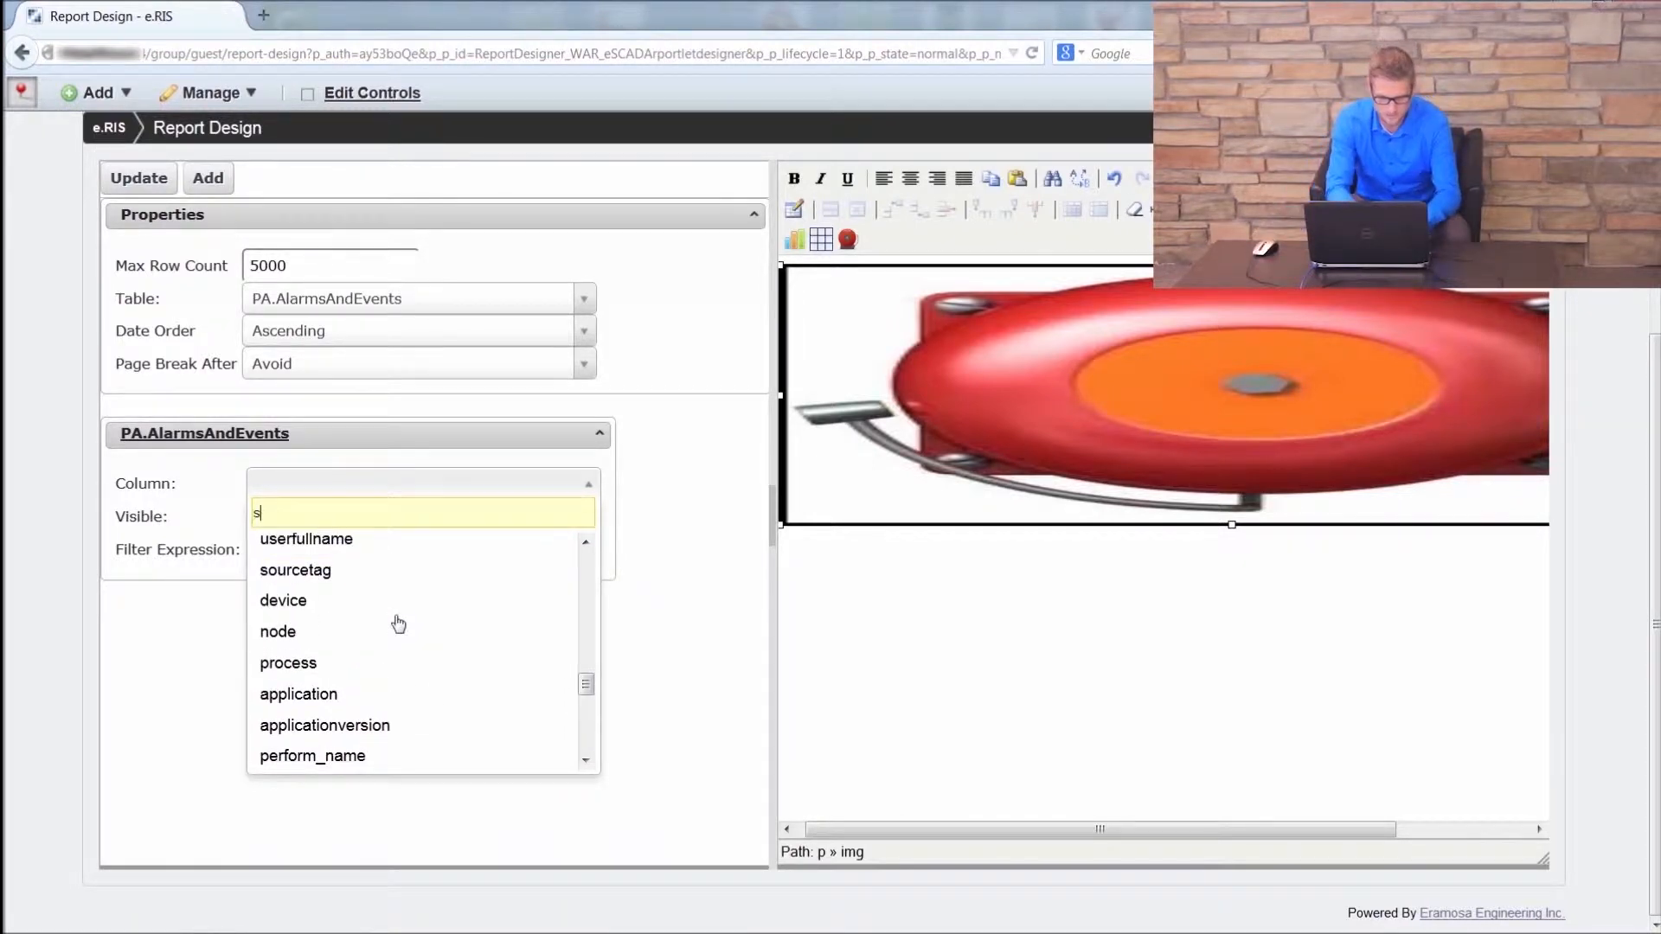
- Set the first entry's column to starttime and update the alarm object
text(start)
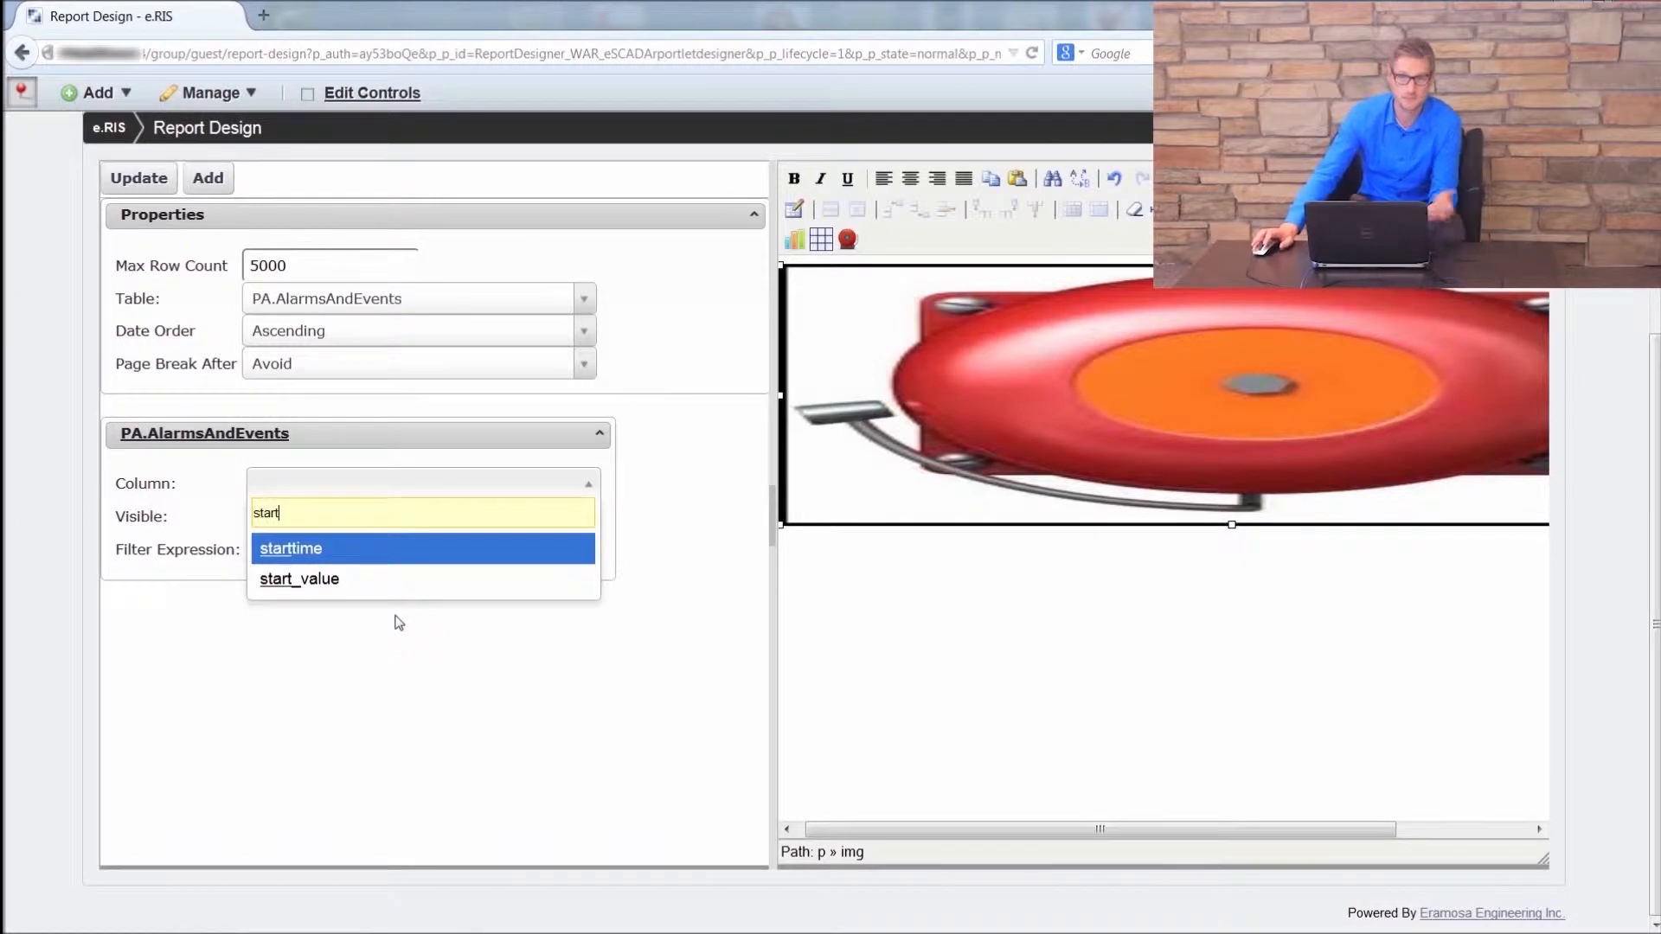
click(292, 548)
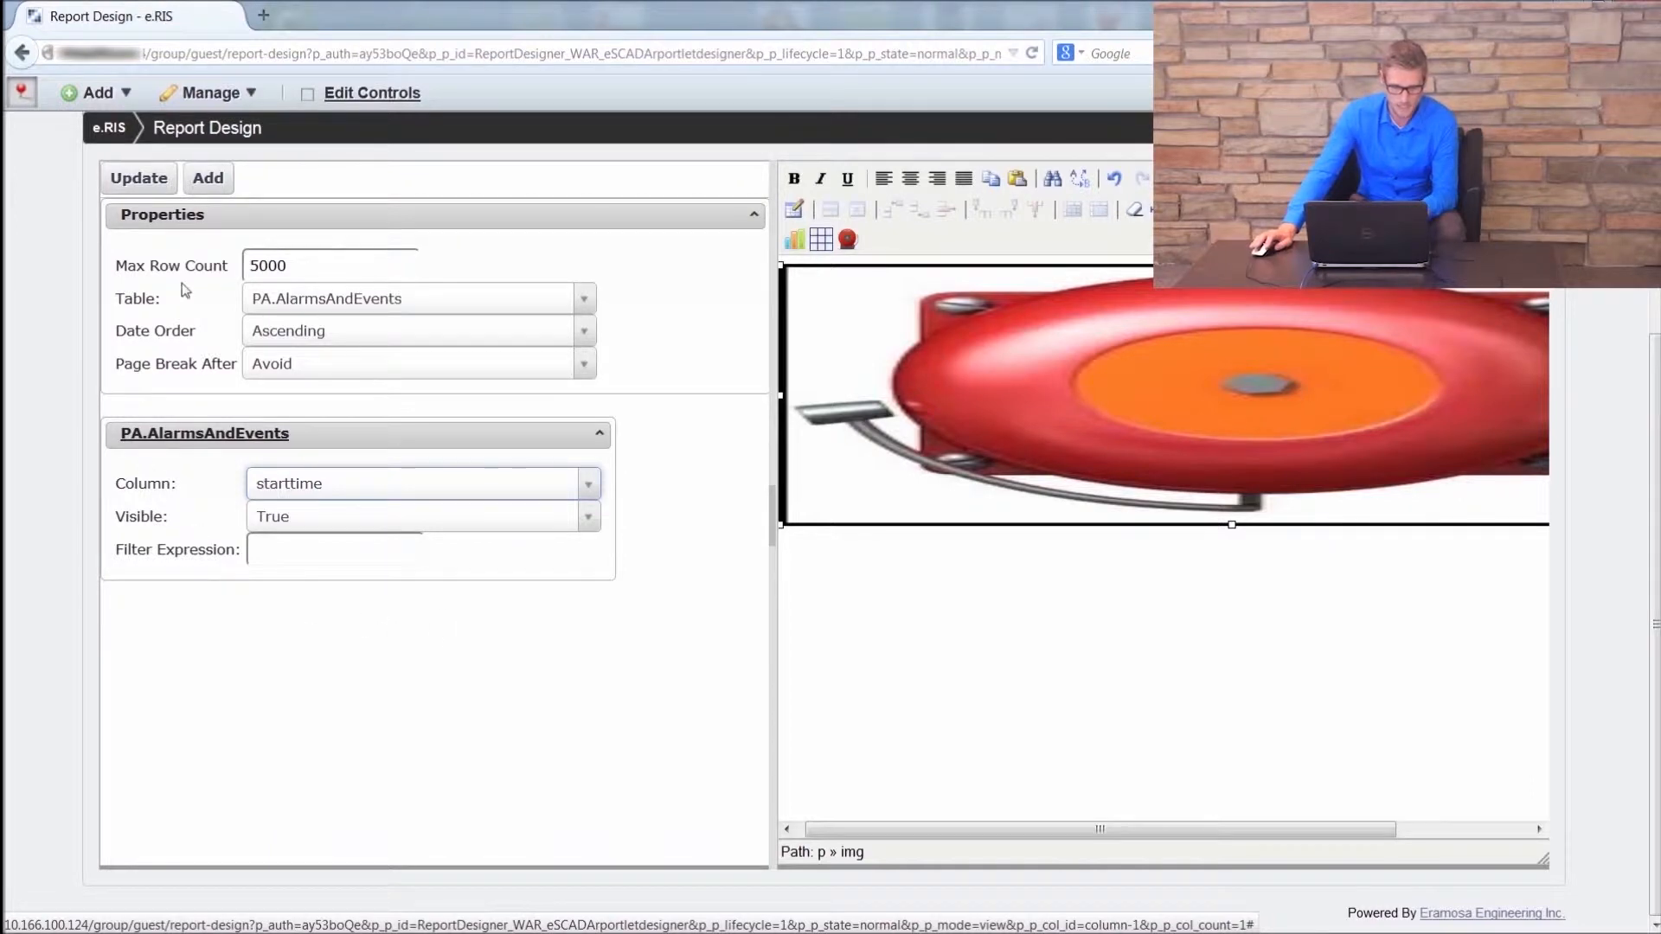
click(140, 178)
- Reopen the alarm object's properties and add a second column entry set to severity
click(1106, 451)
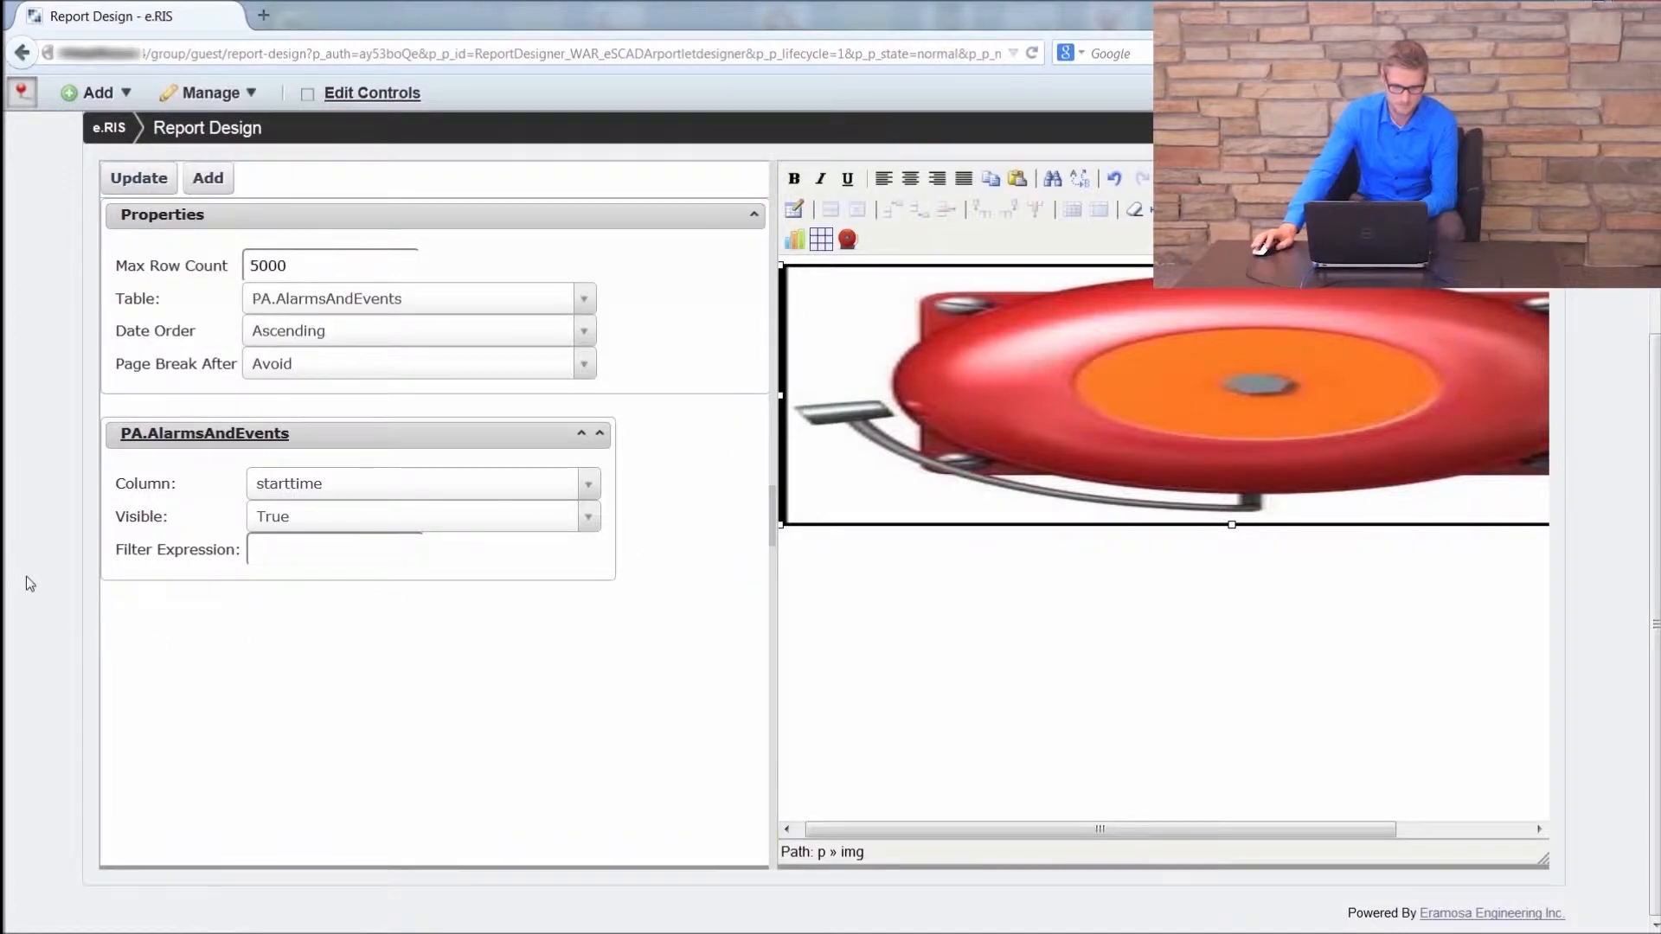
click(207, 179)
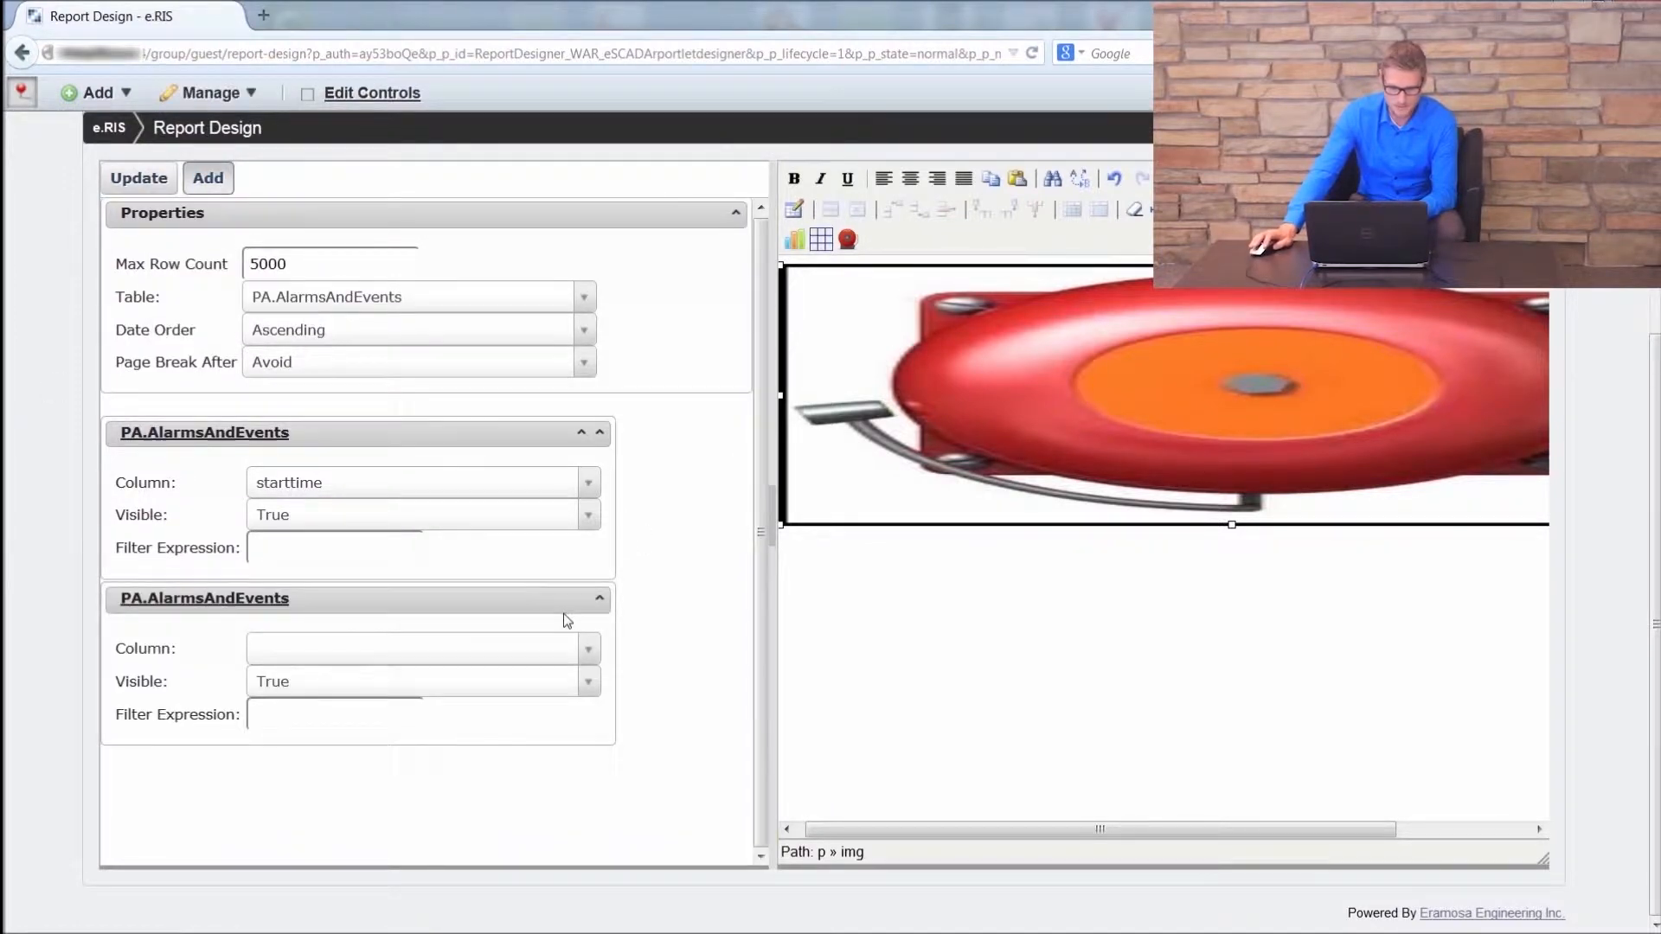
click(590, 650)
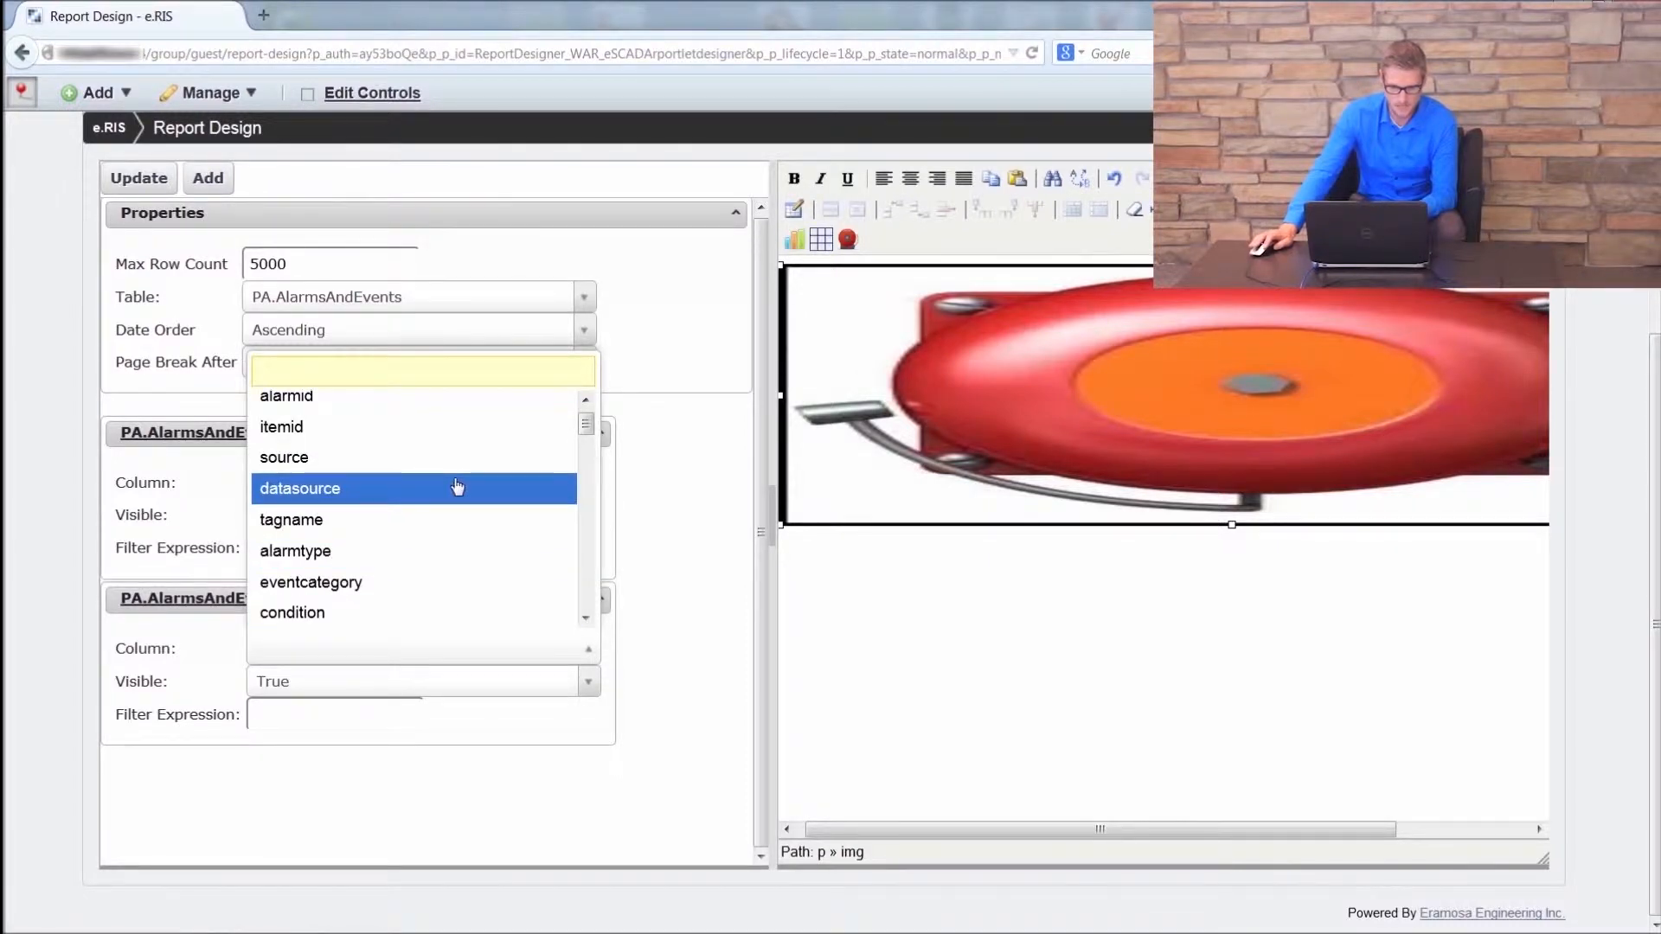
text(sever)
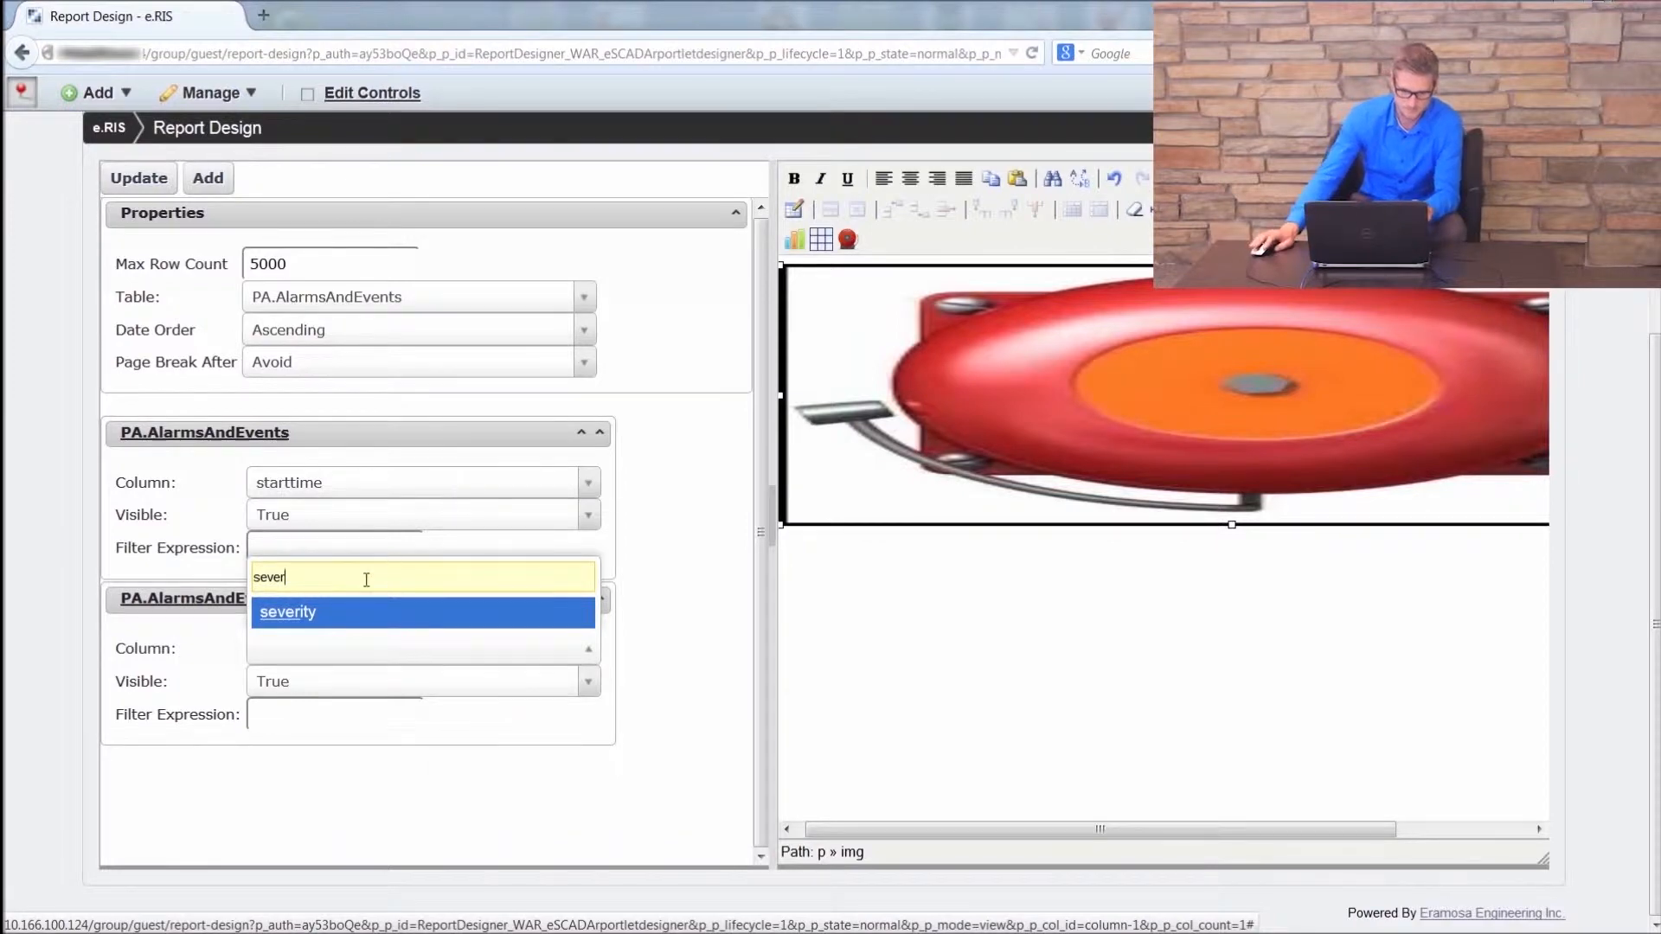
click(307, 615)
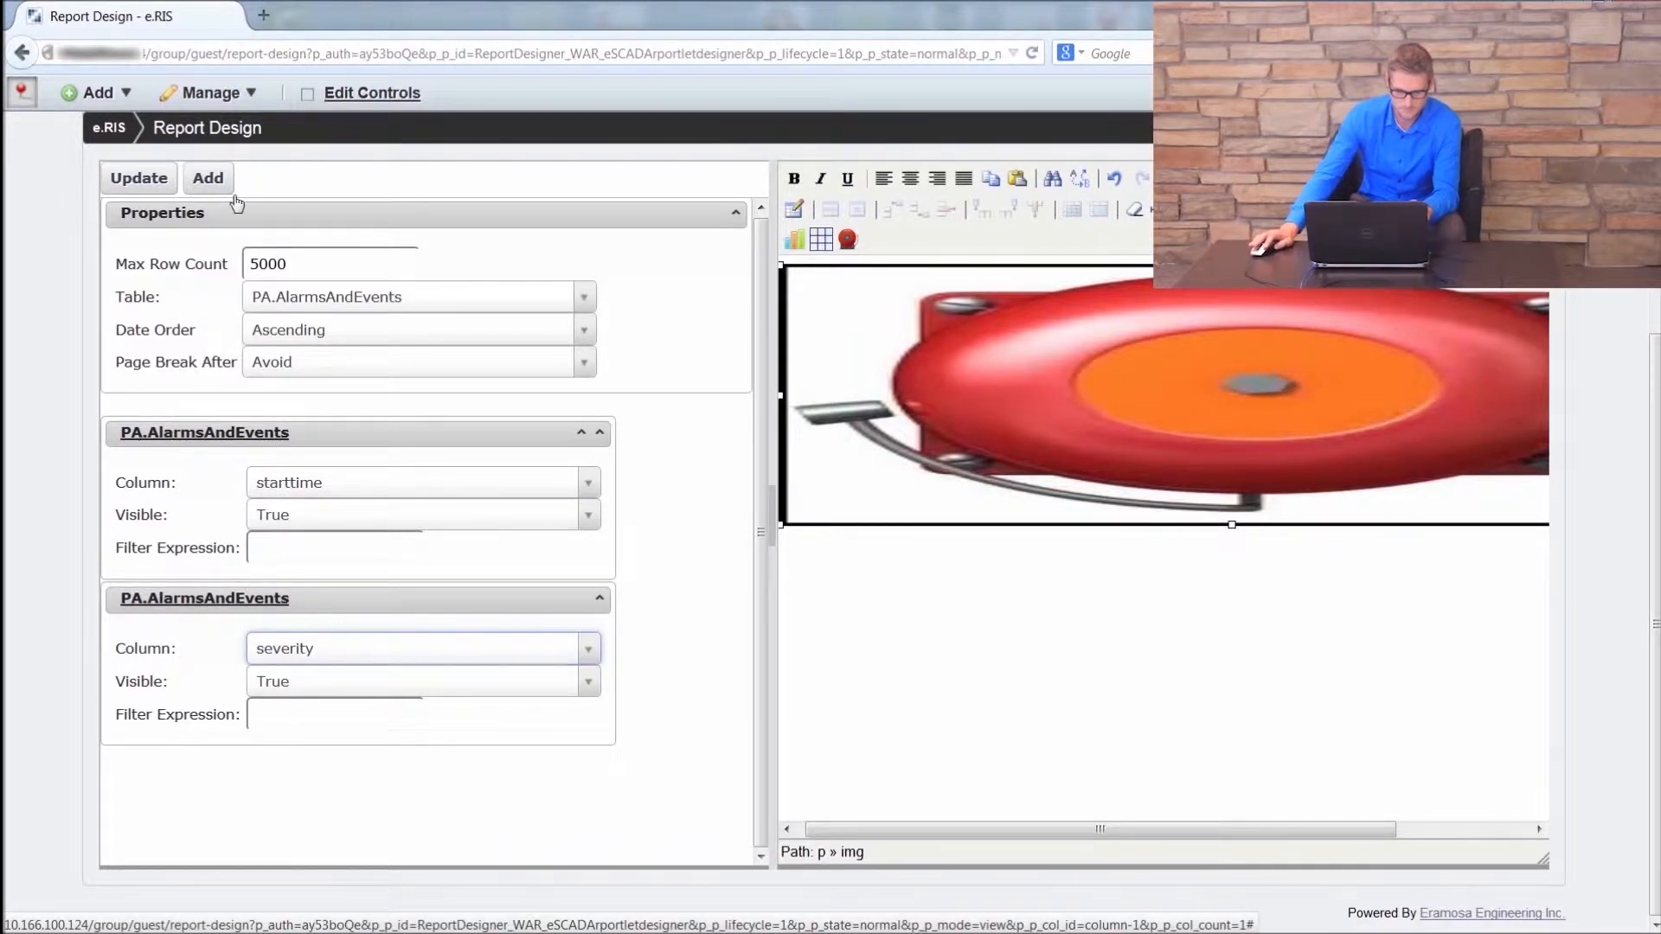
- Add a third column entry to the alarm object and set its column to sourcetag
click(203, 192)
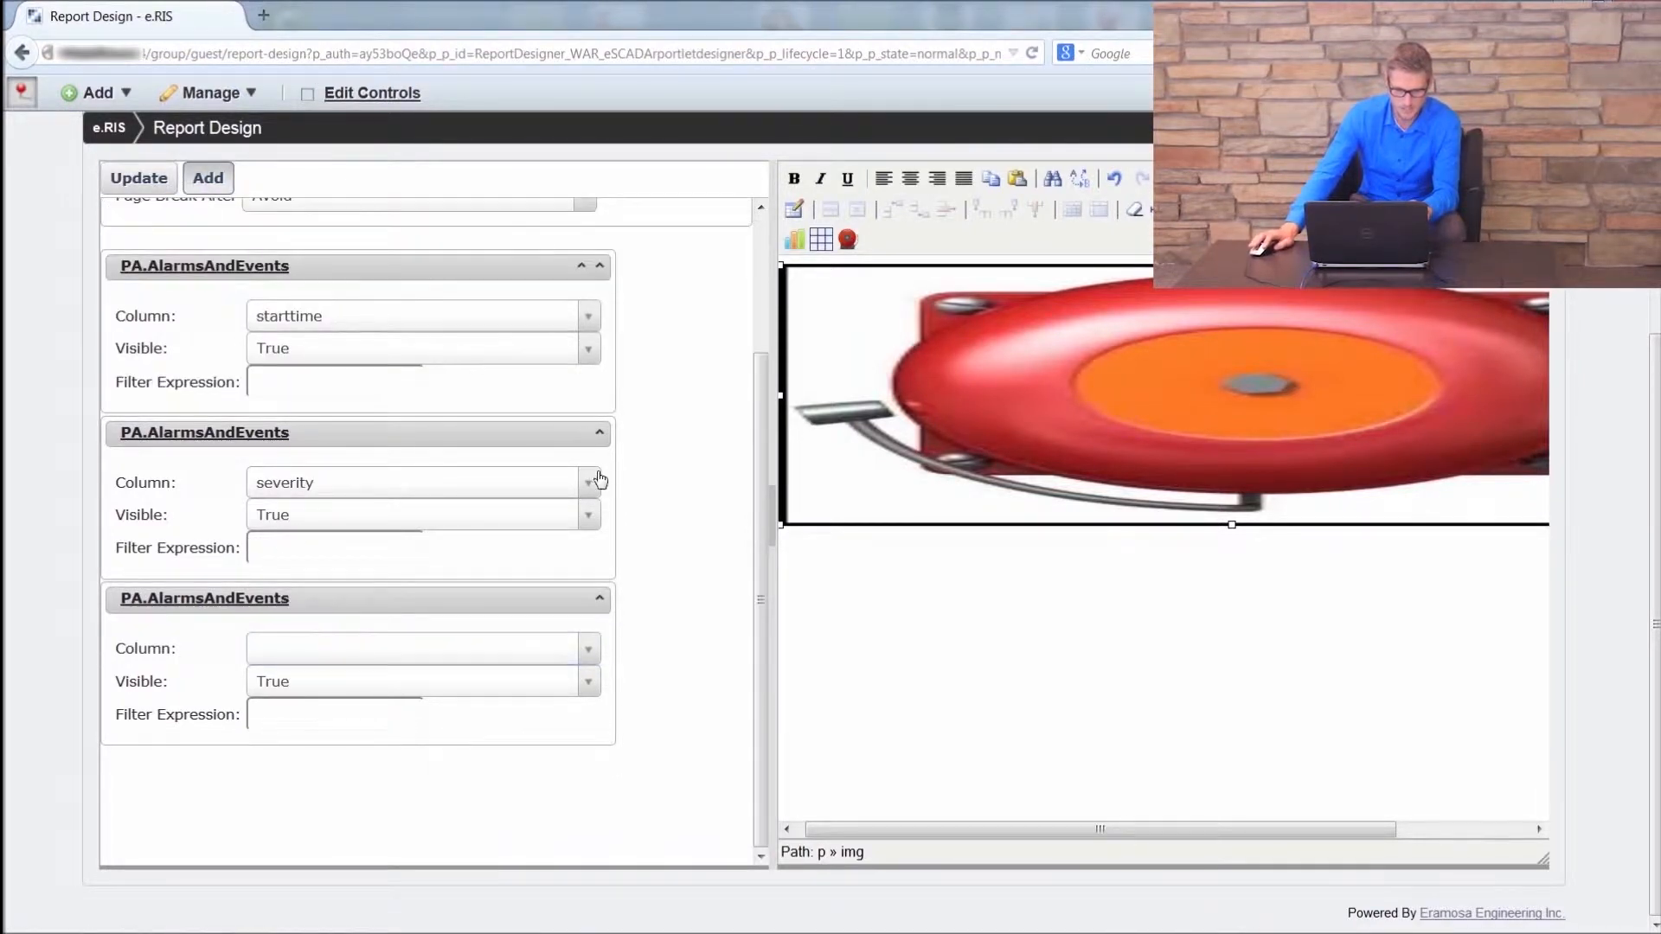
click(587, 656)
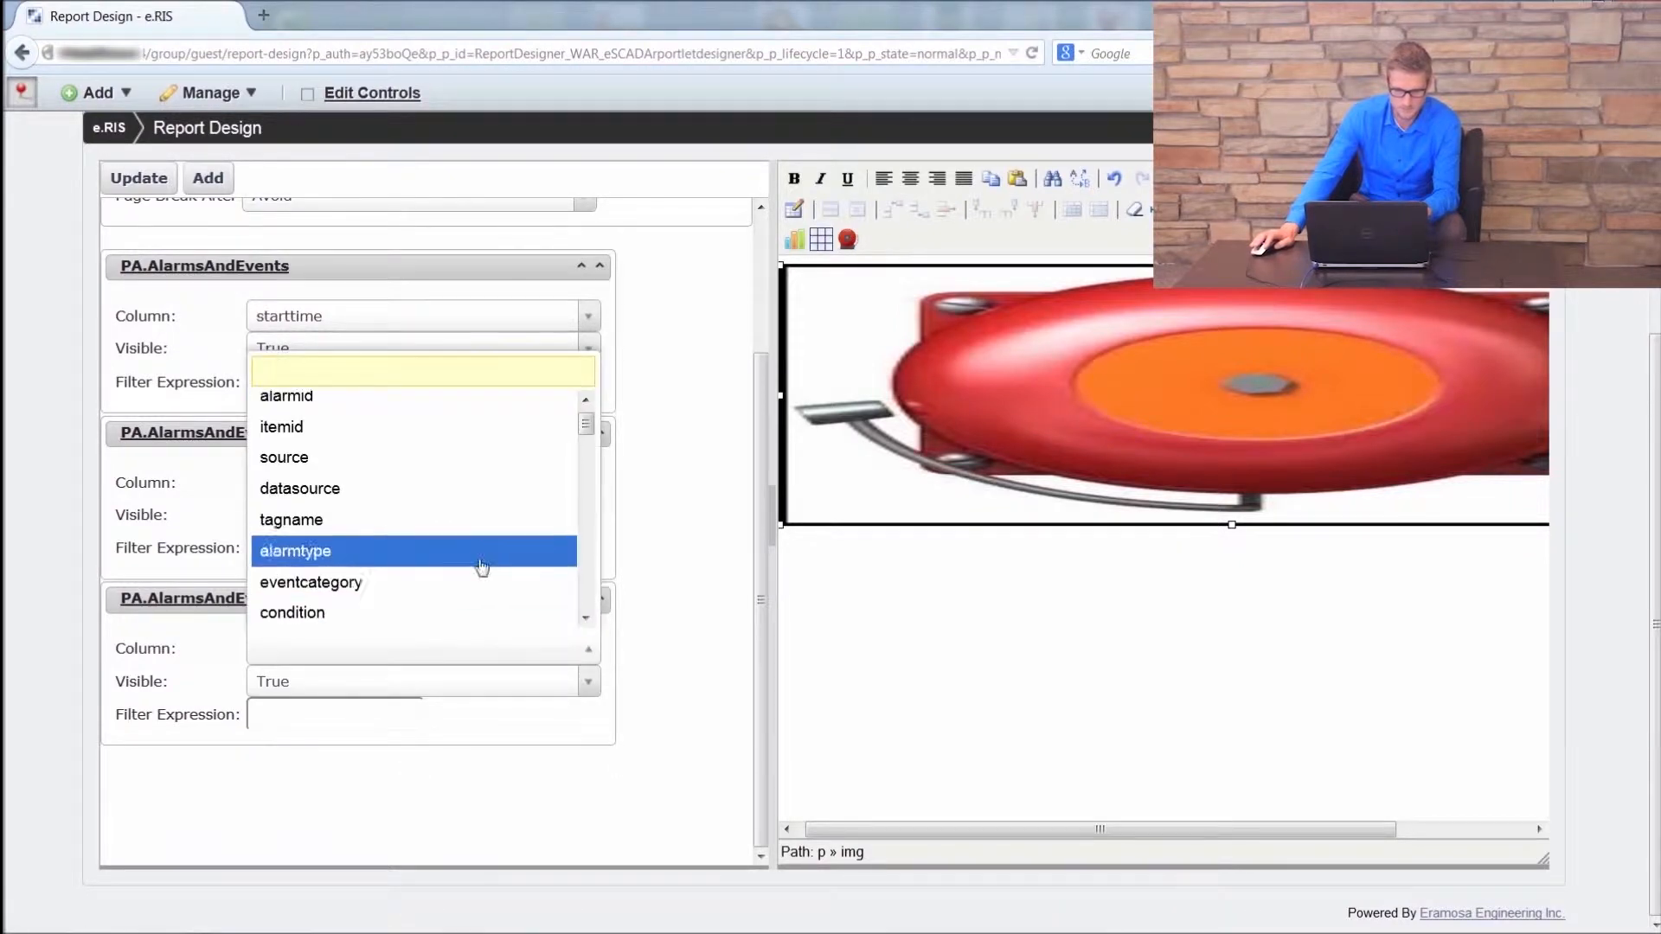
text(source)
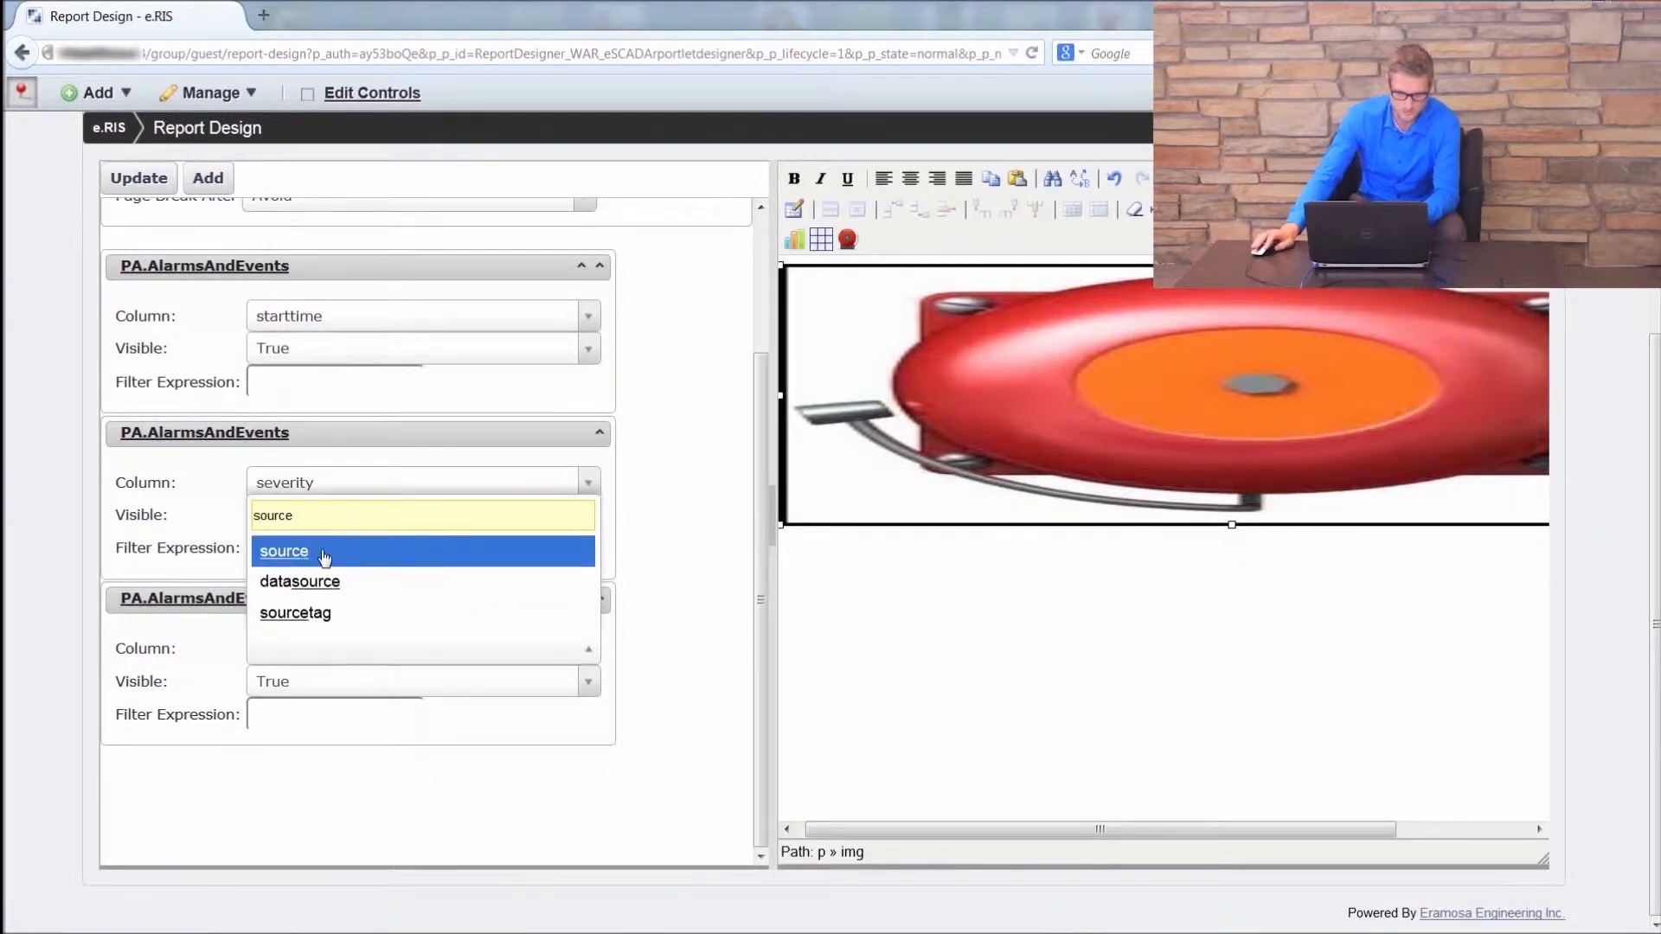
click(313, 614)
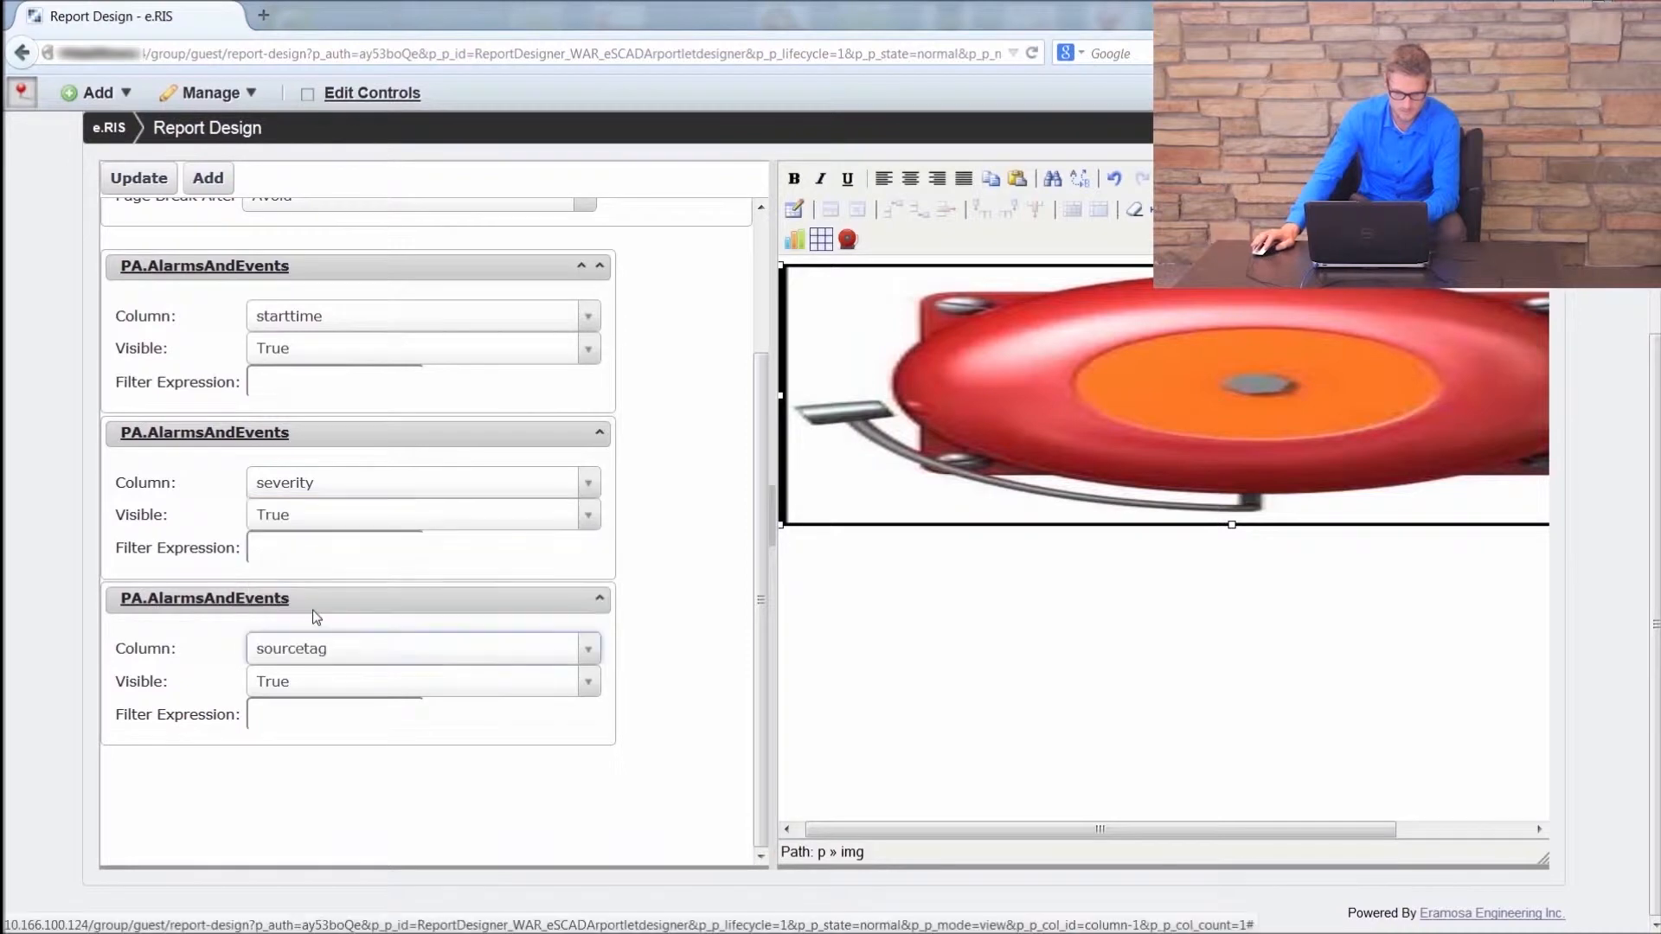
- Update the alarm object with its added columns and save the Alarms Object Demo report
click(666, 585)
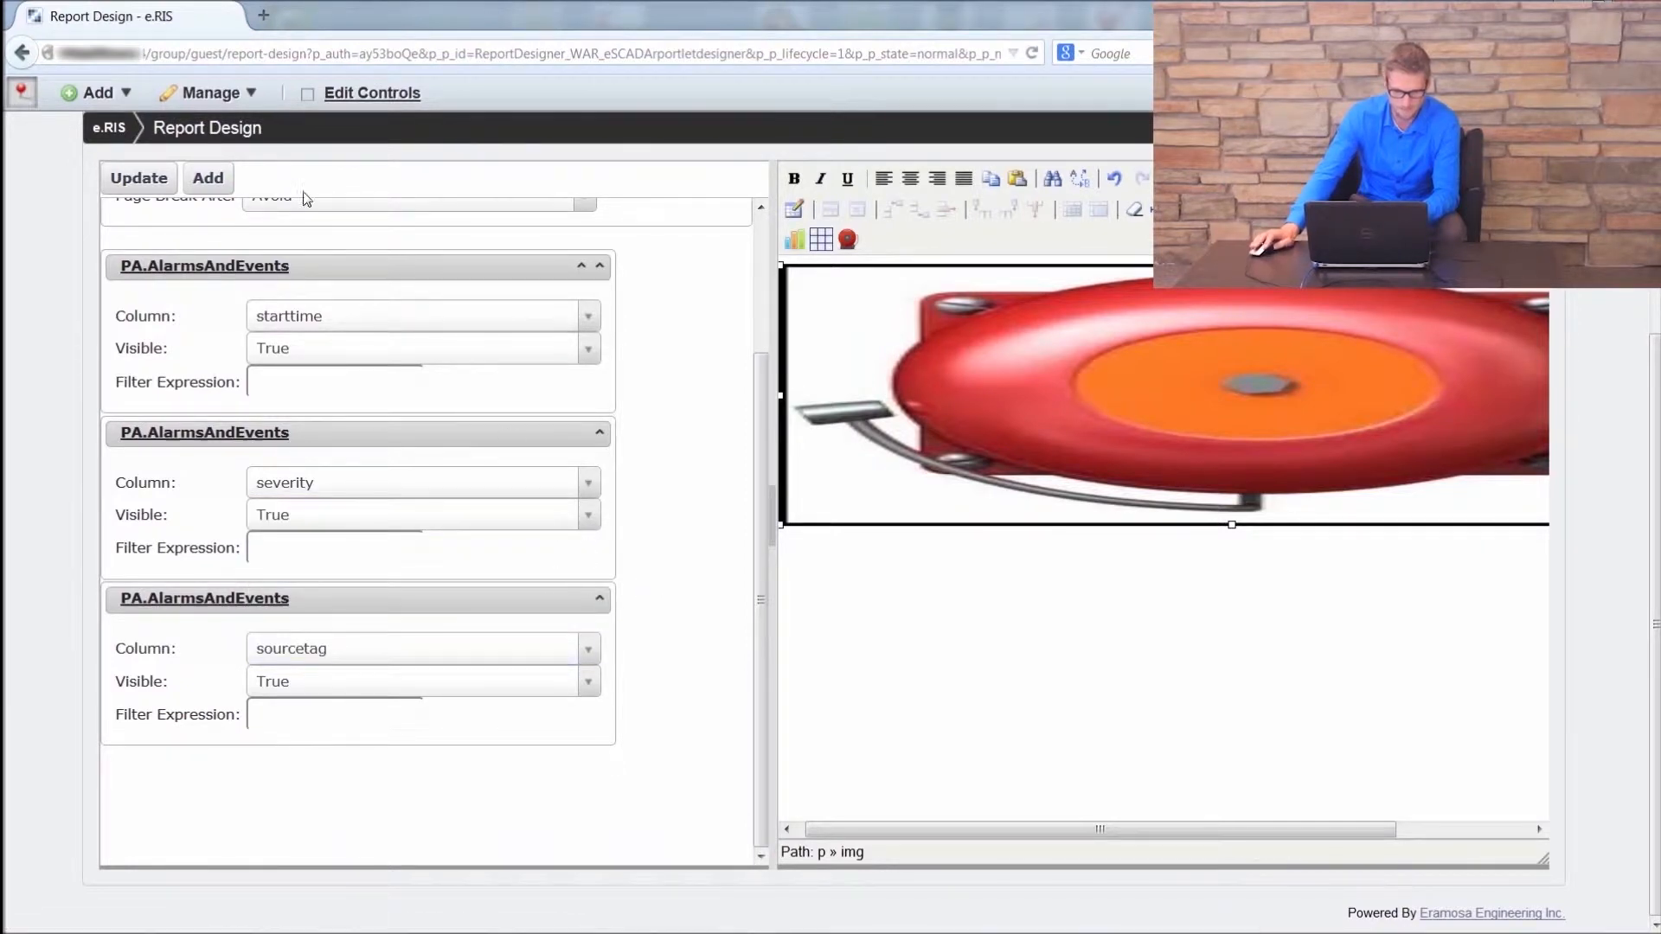
click(142, 180)
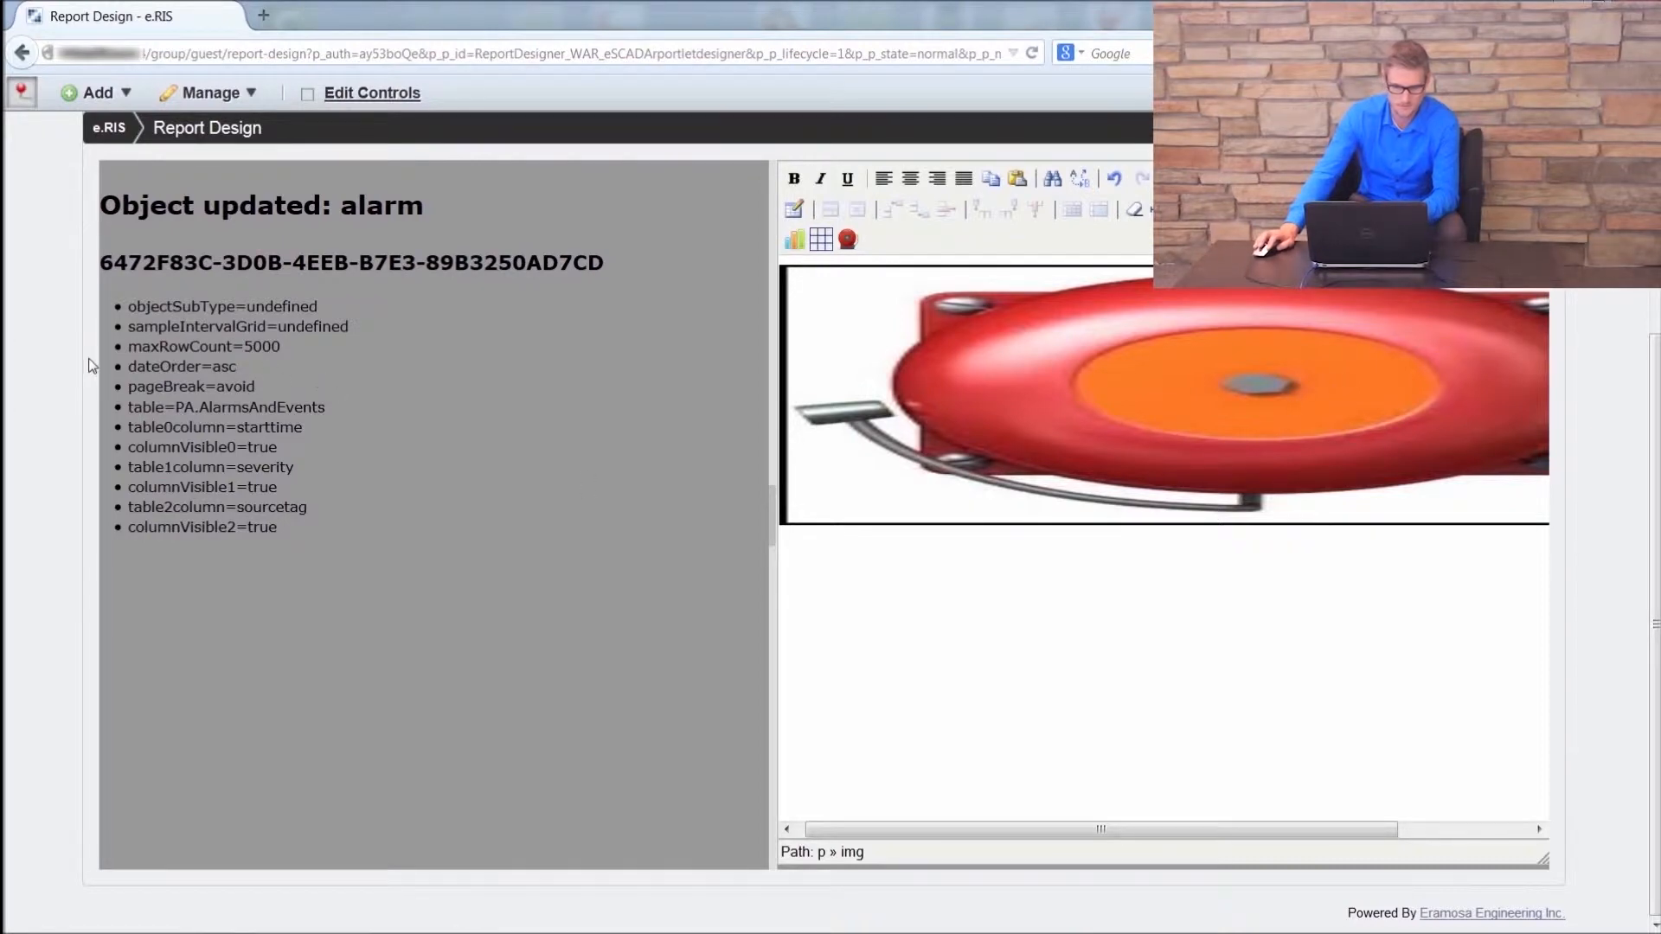
scroll(70, 366, up, 5)
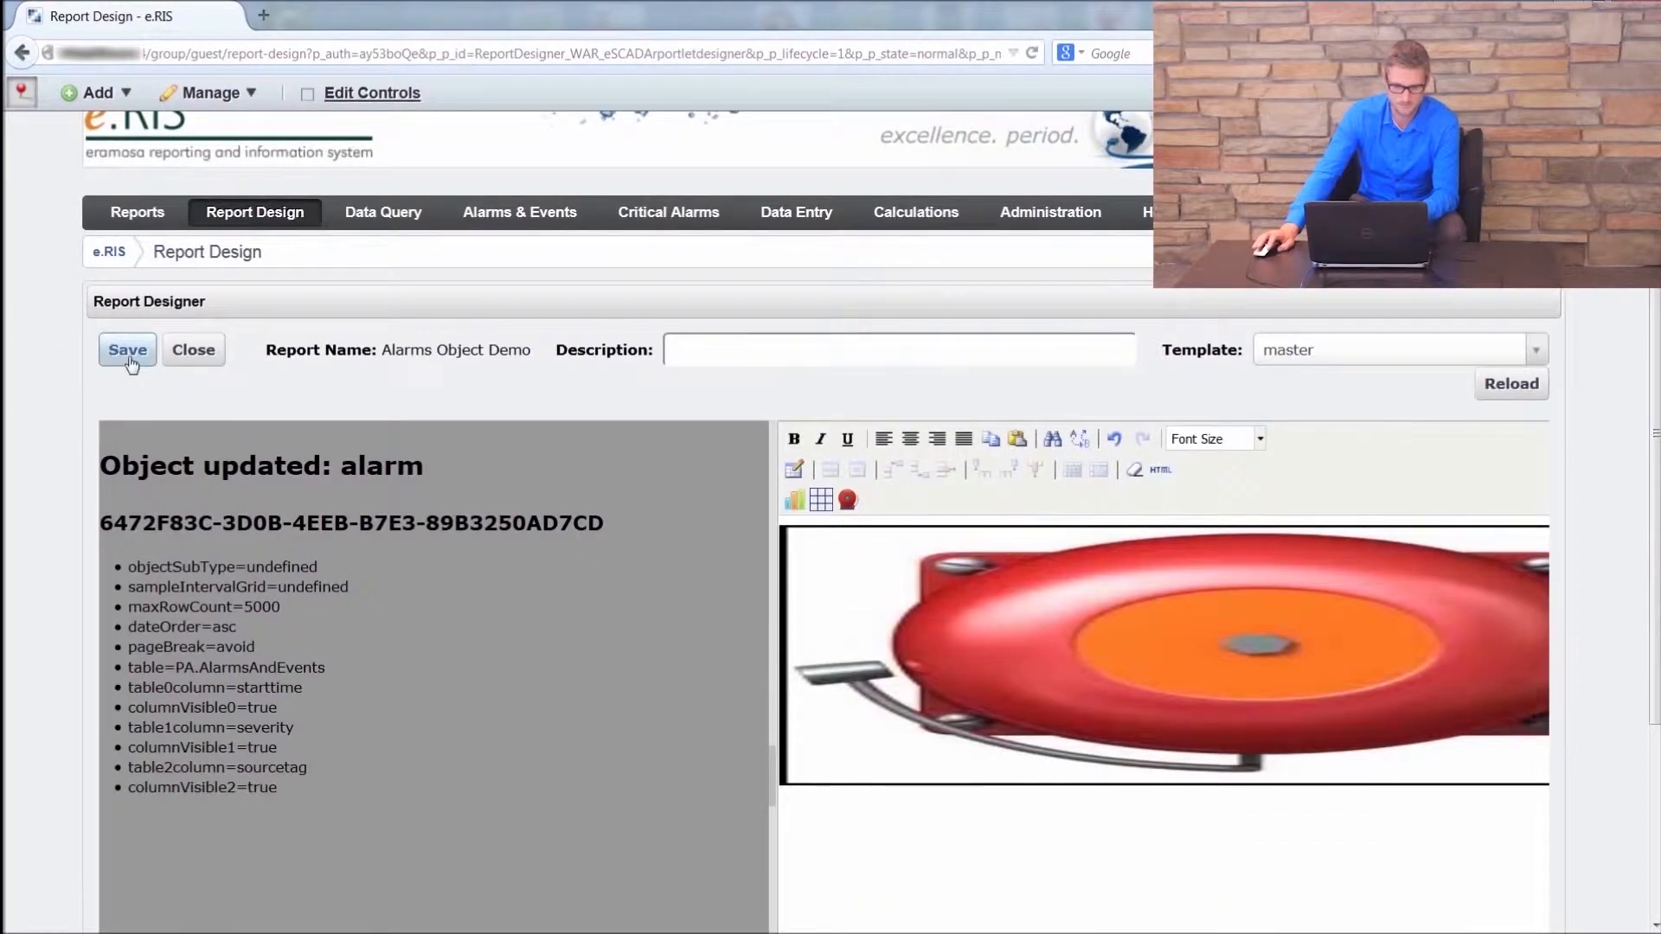
click(128, 353)
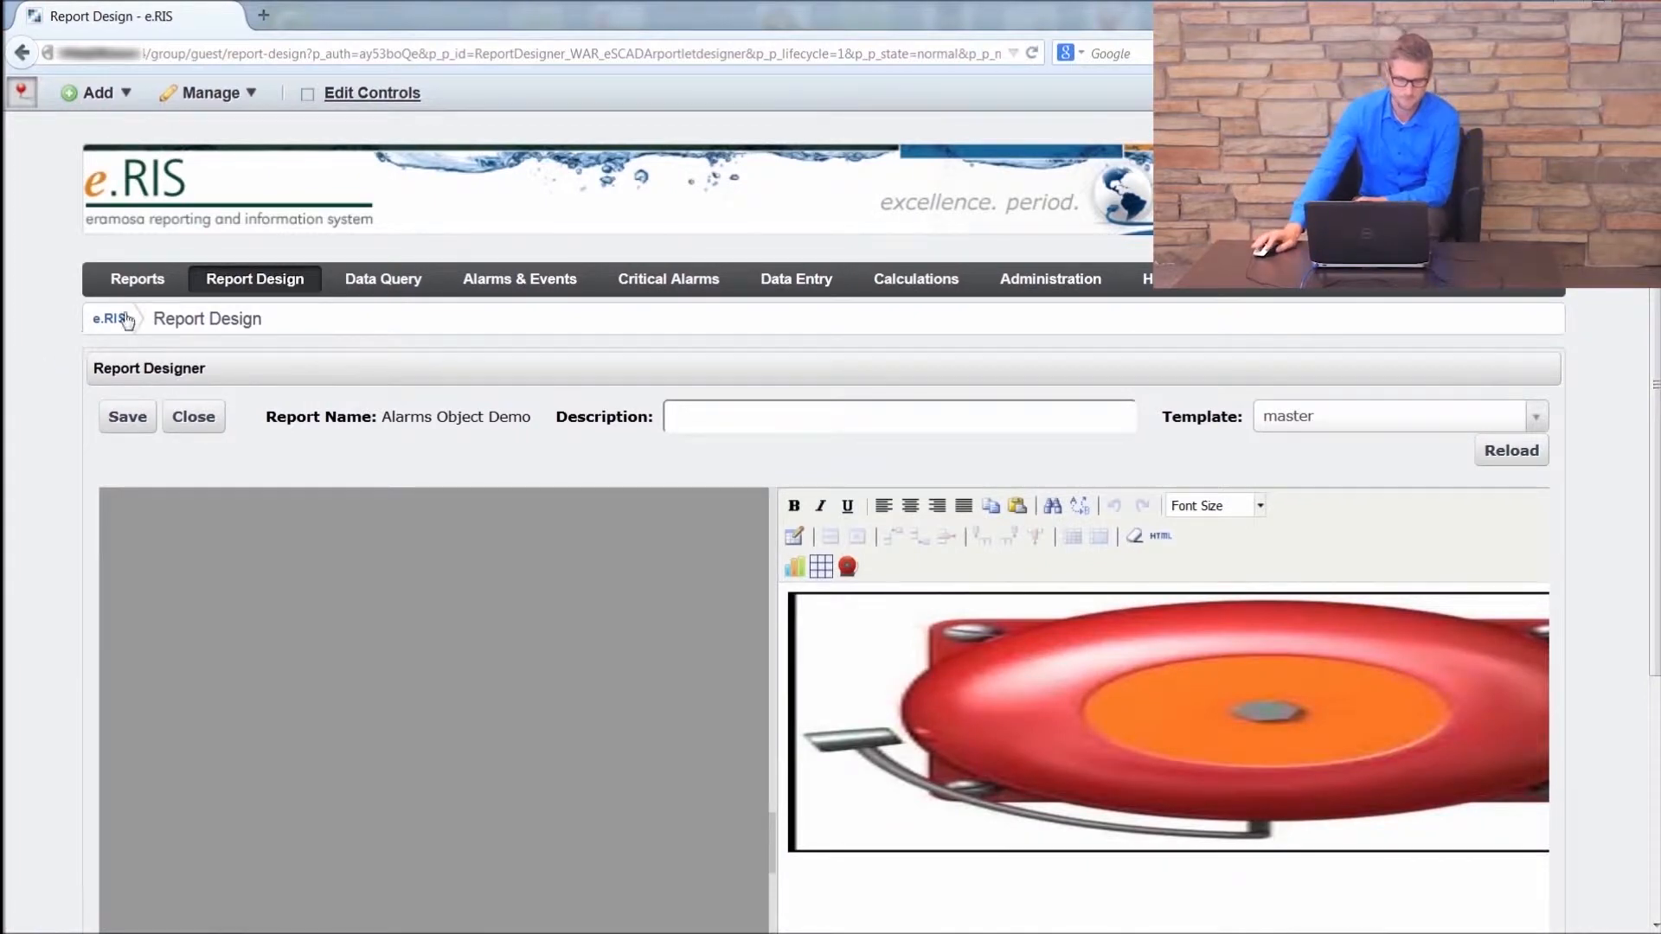
- Go to the Reports page and choose Alarms Object Demo as the report to view
mouse_move(154, 280)
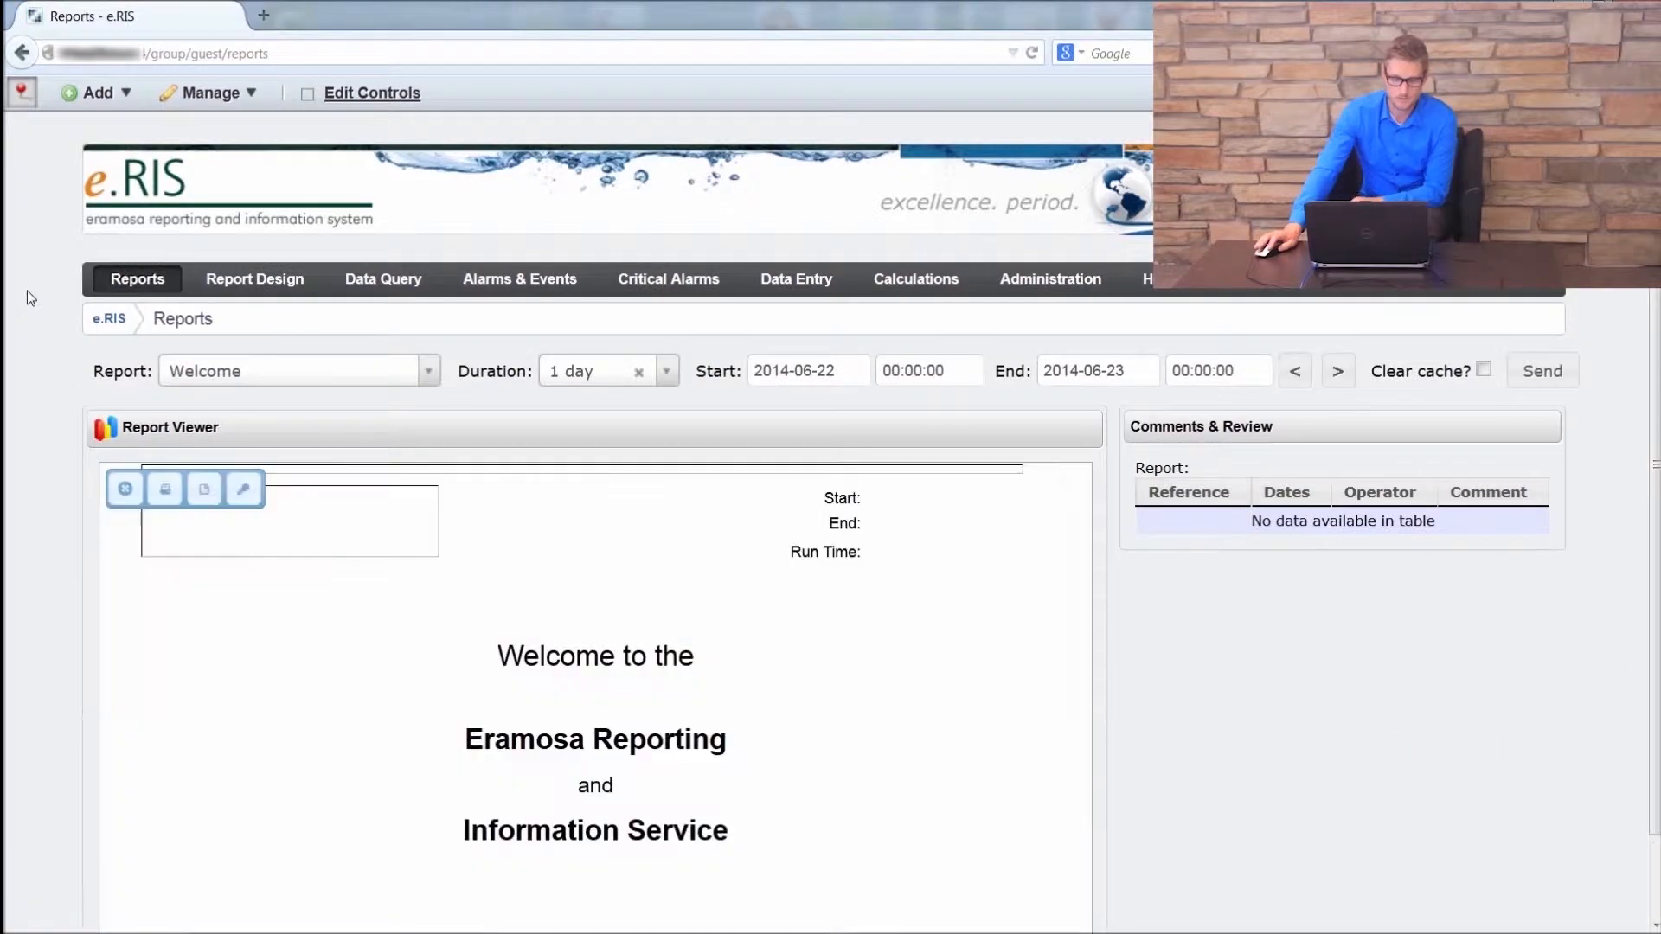
click(422, 374)
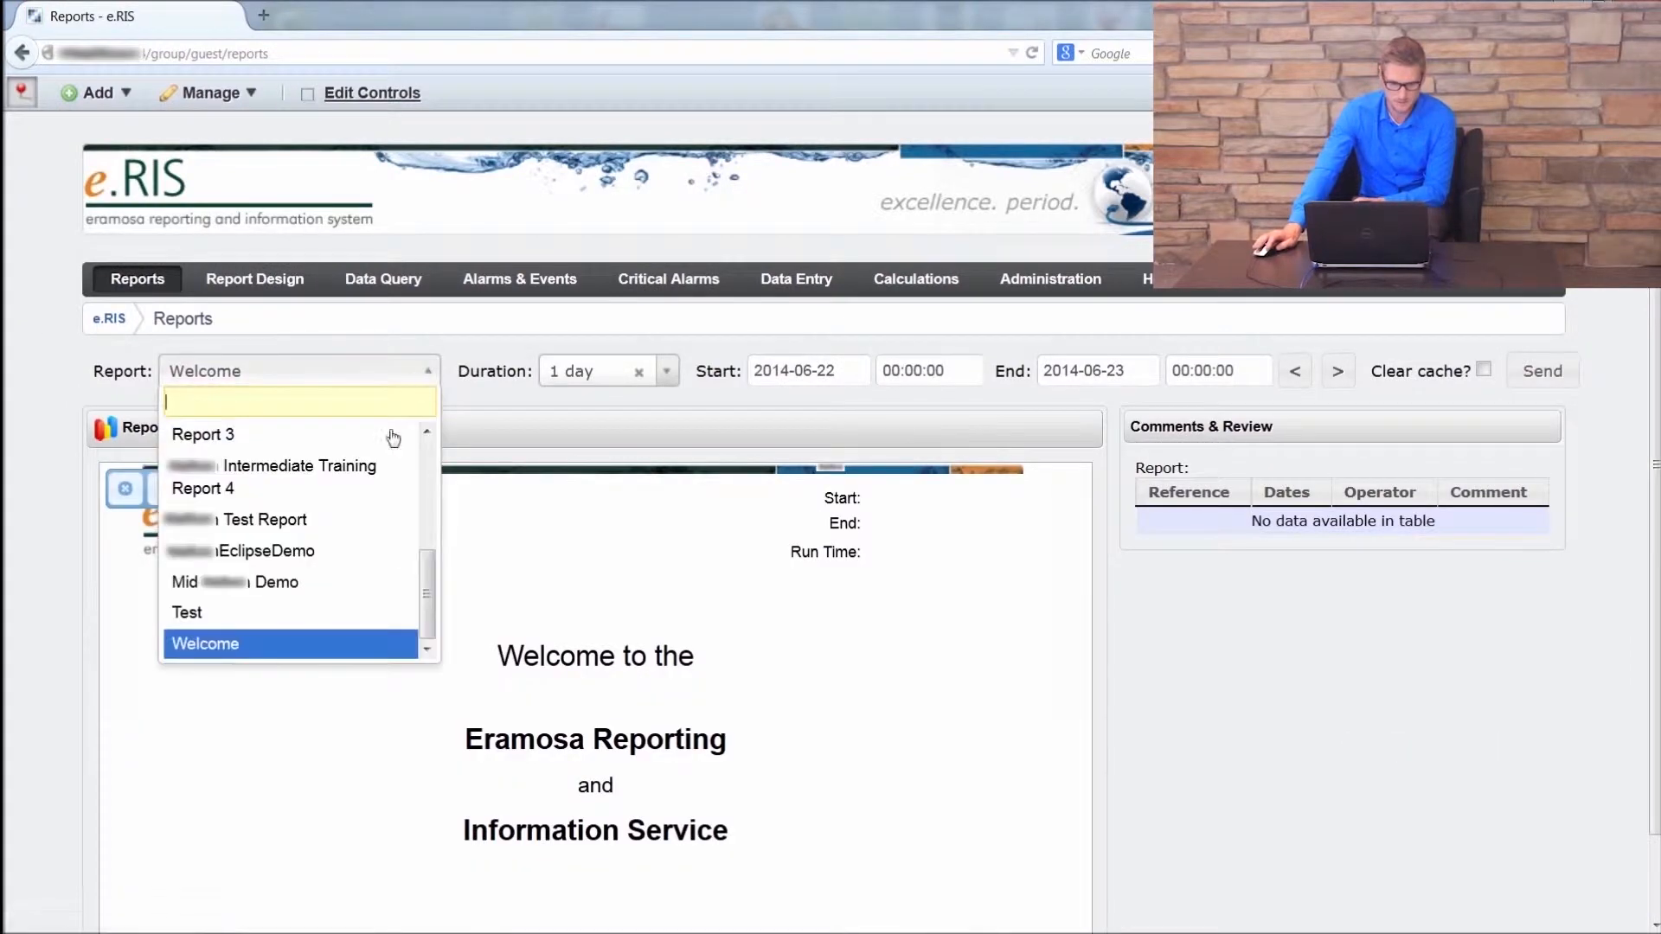
scroll(367, 513, down, 3)
scroll(317, 435, up, 5)
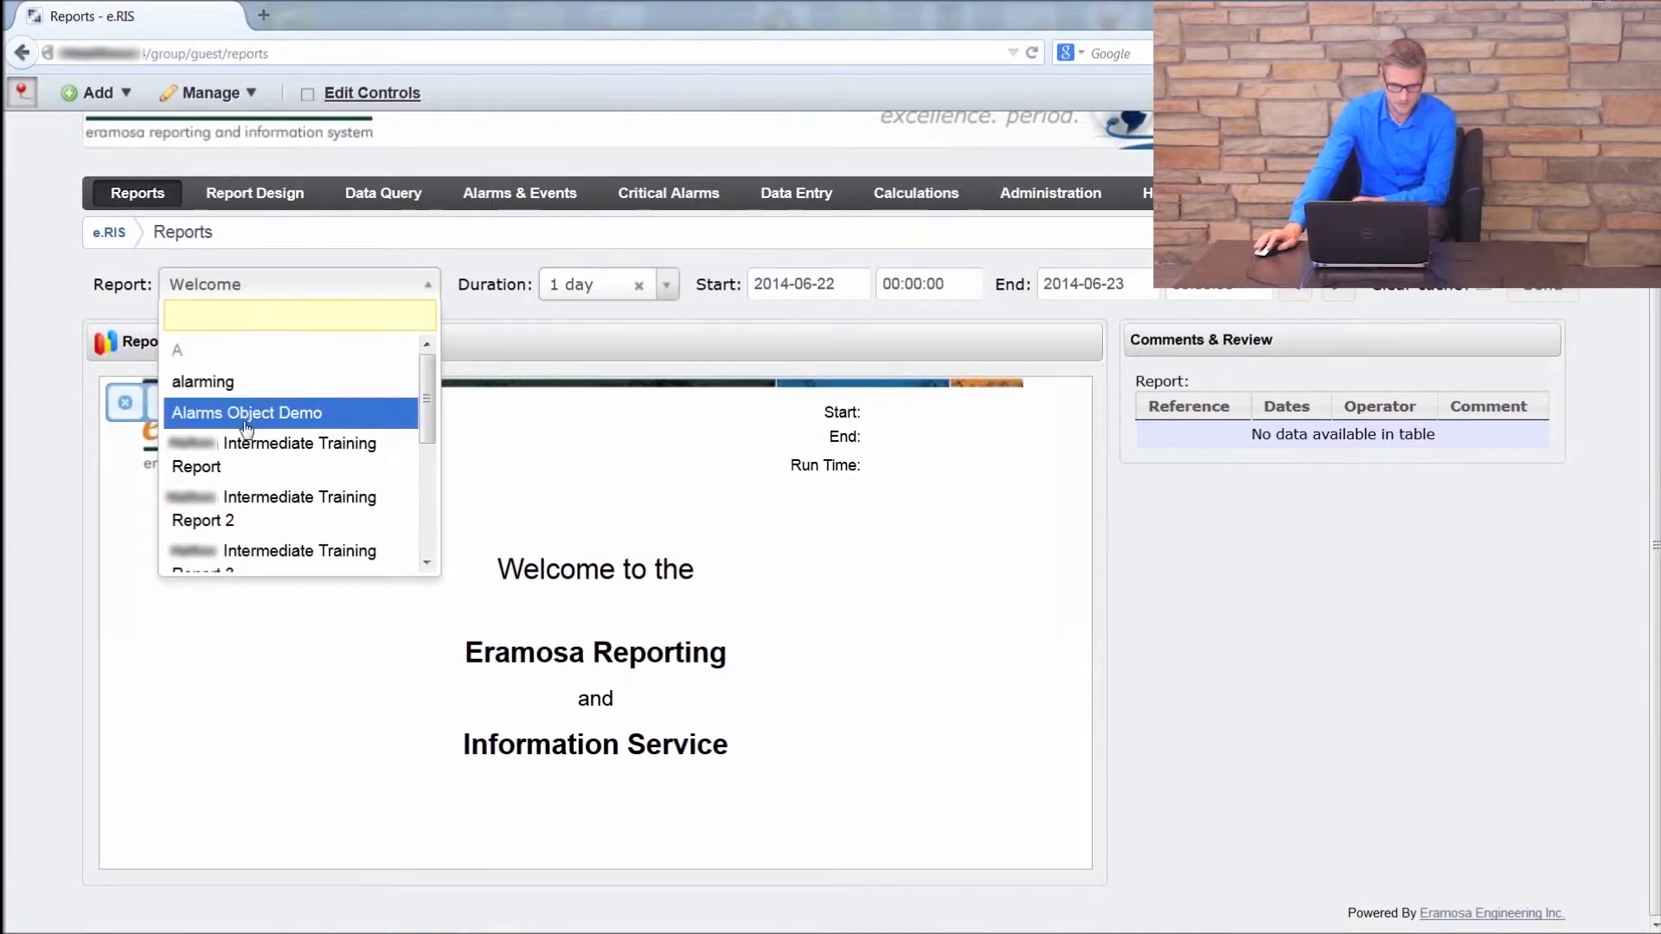
click(246, 414)
- Set the report's start date to 2009-09-03 and run the Alarms Object Demo report for that day
click(828, 288)
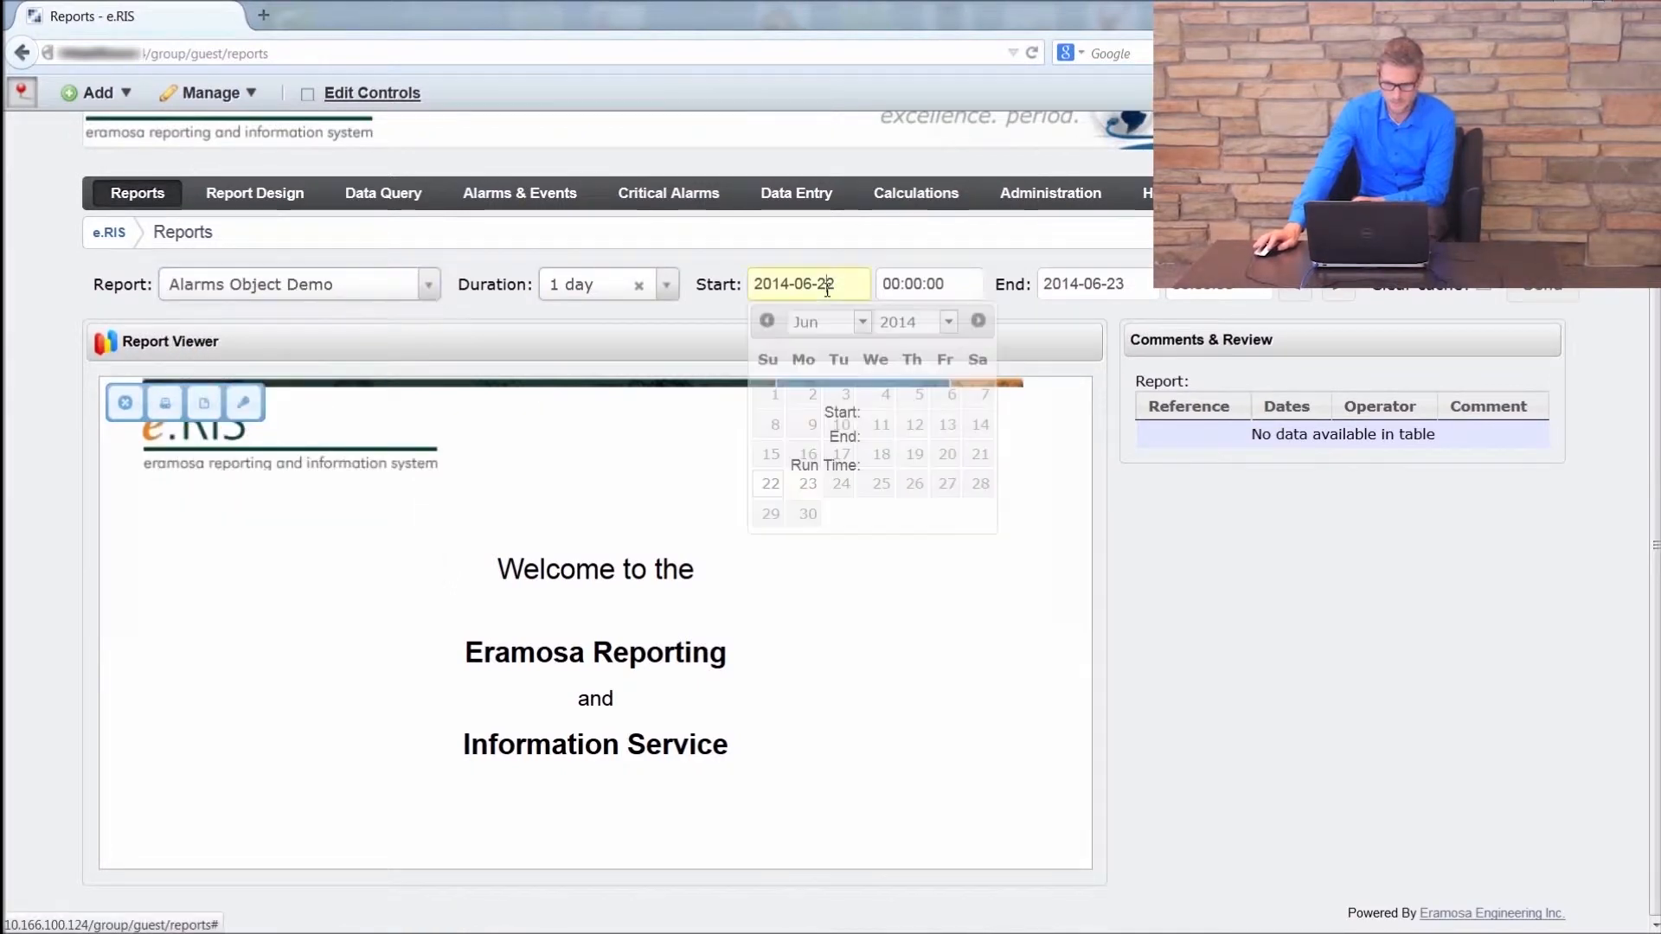
click(952, 324)
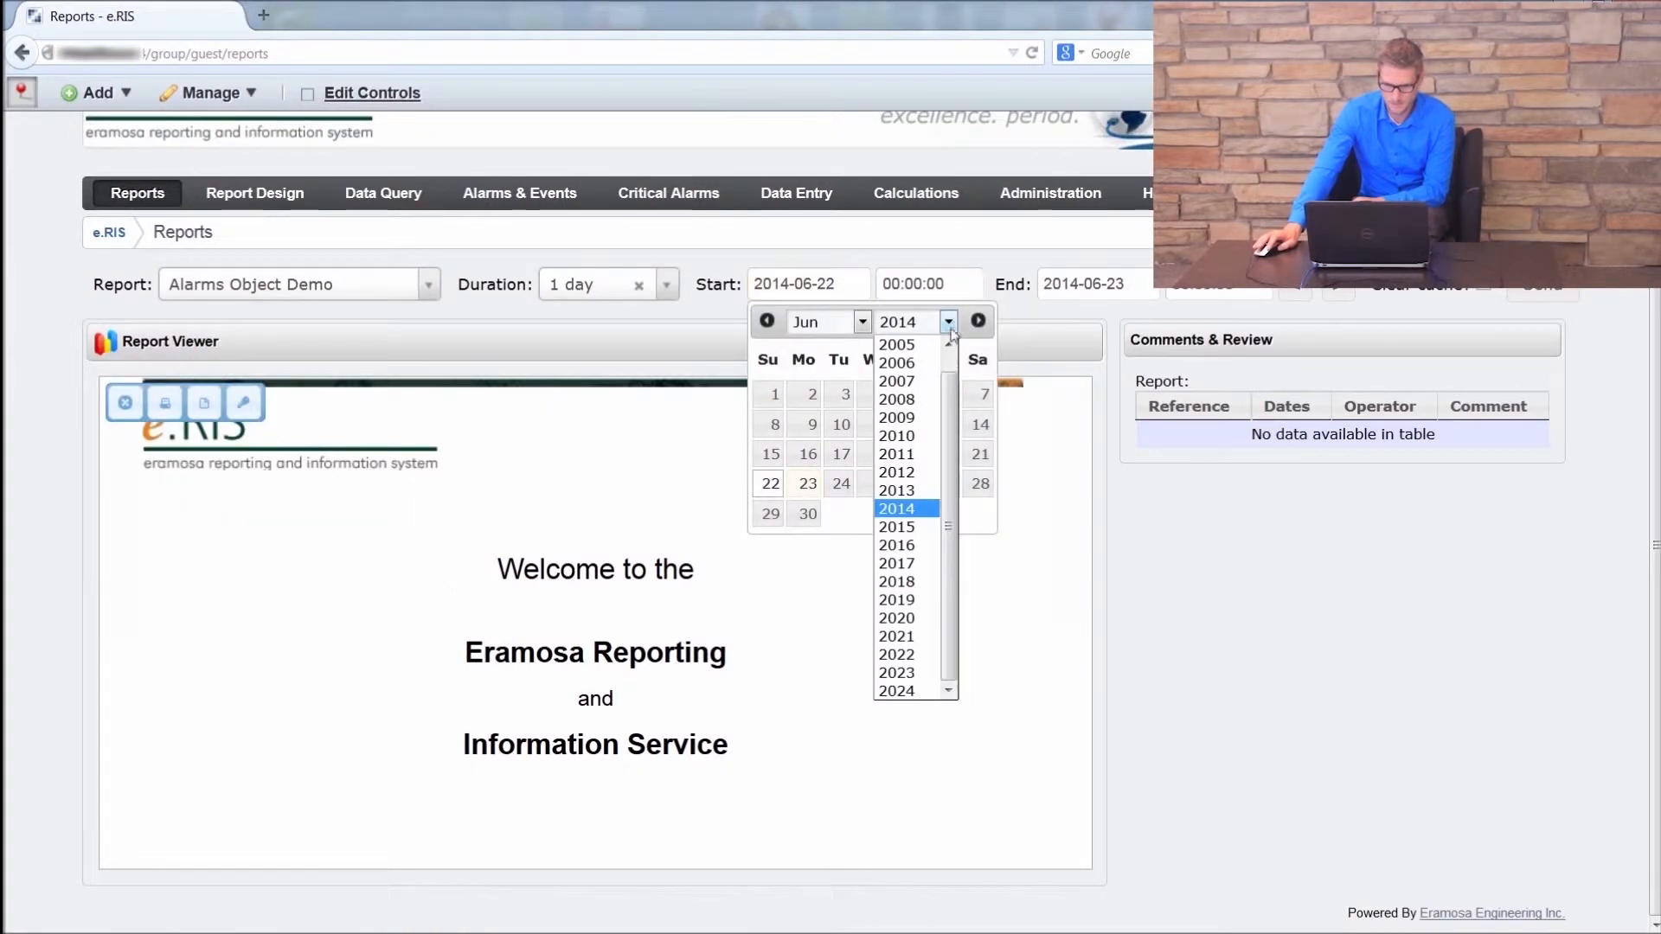
click(917, 419)
click(861, 322)
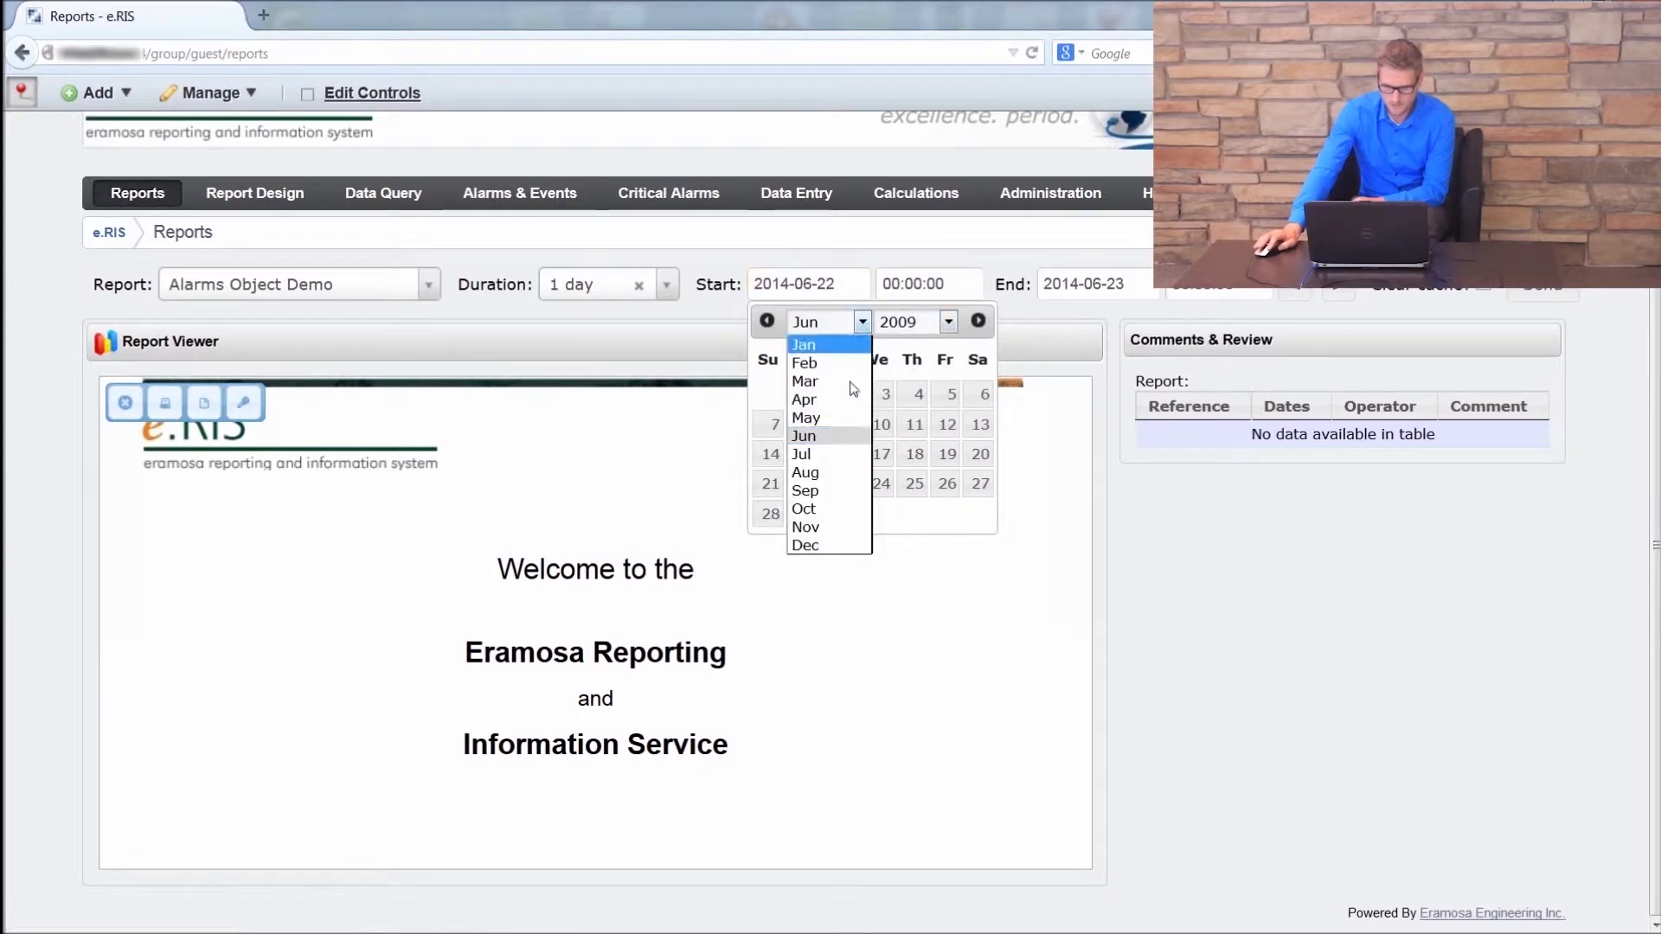
click(834, 490)
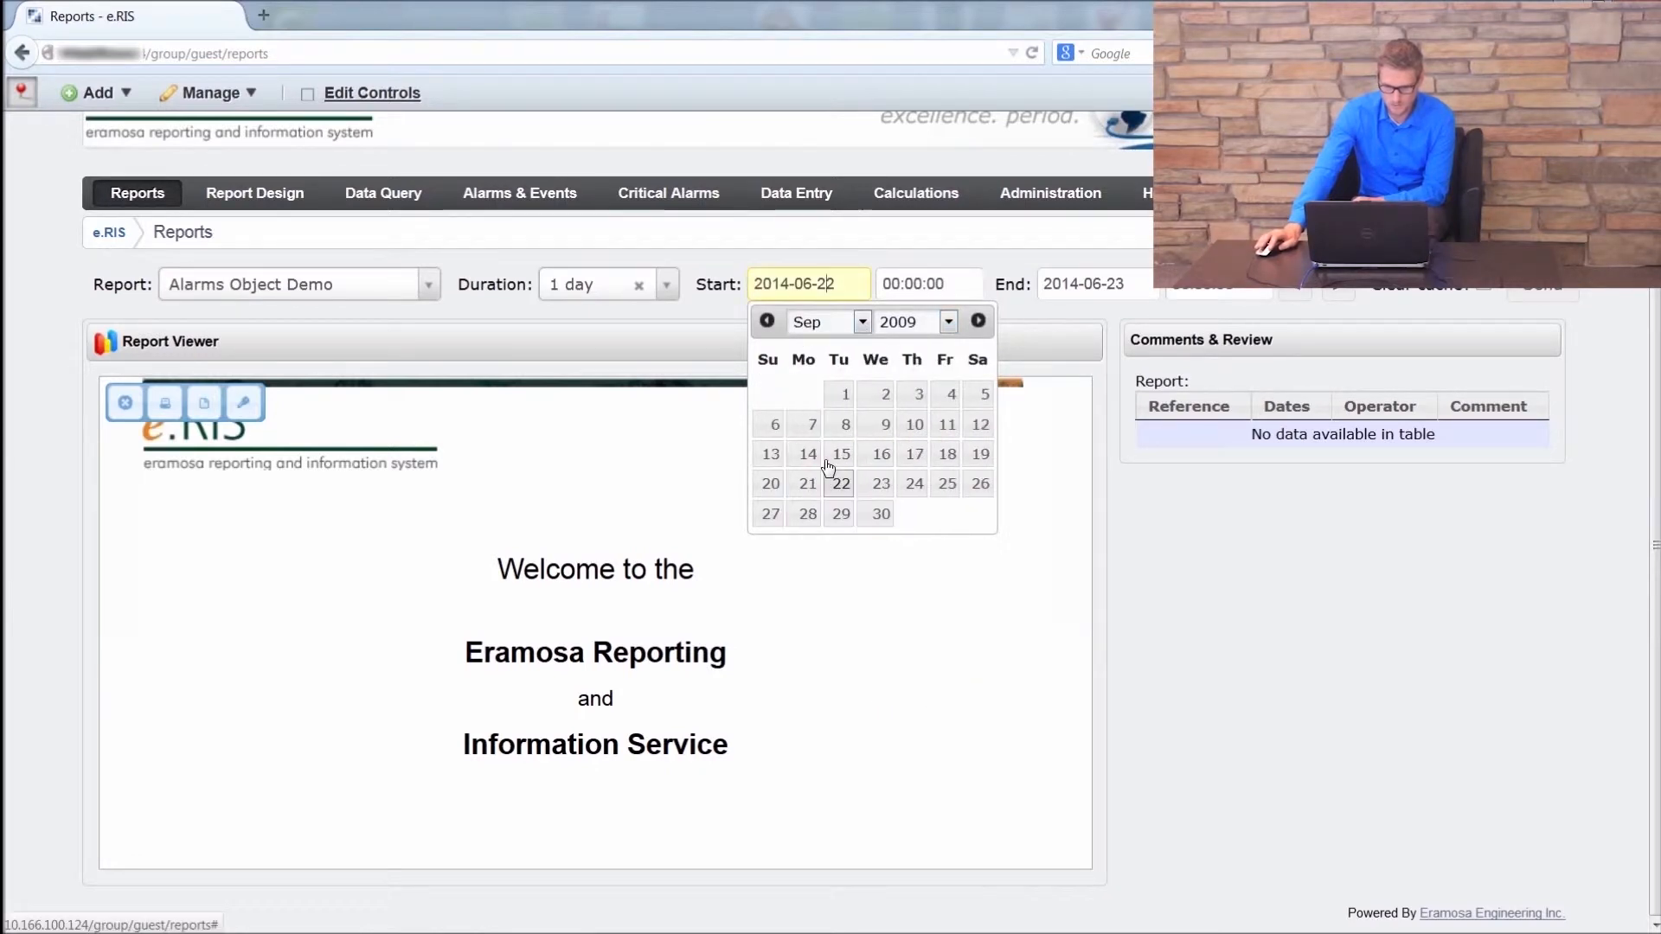
click(913, 395)
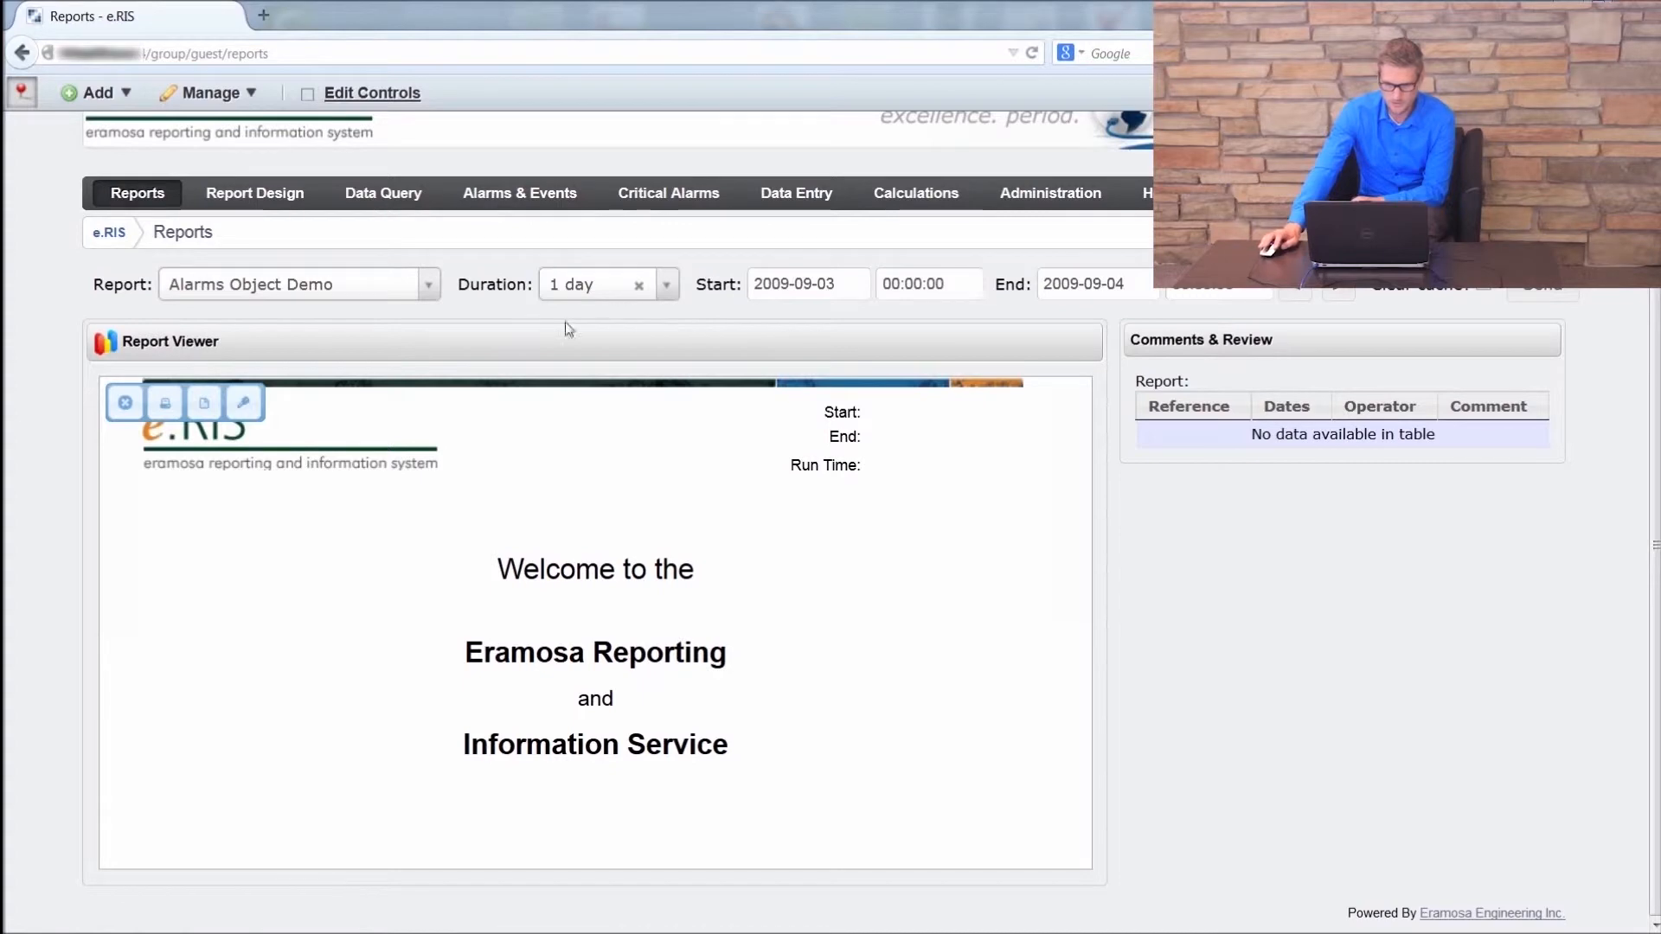
click(1532, 297)
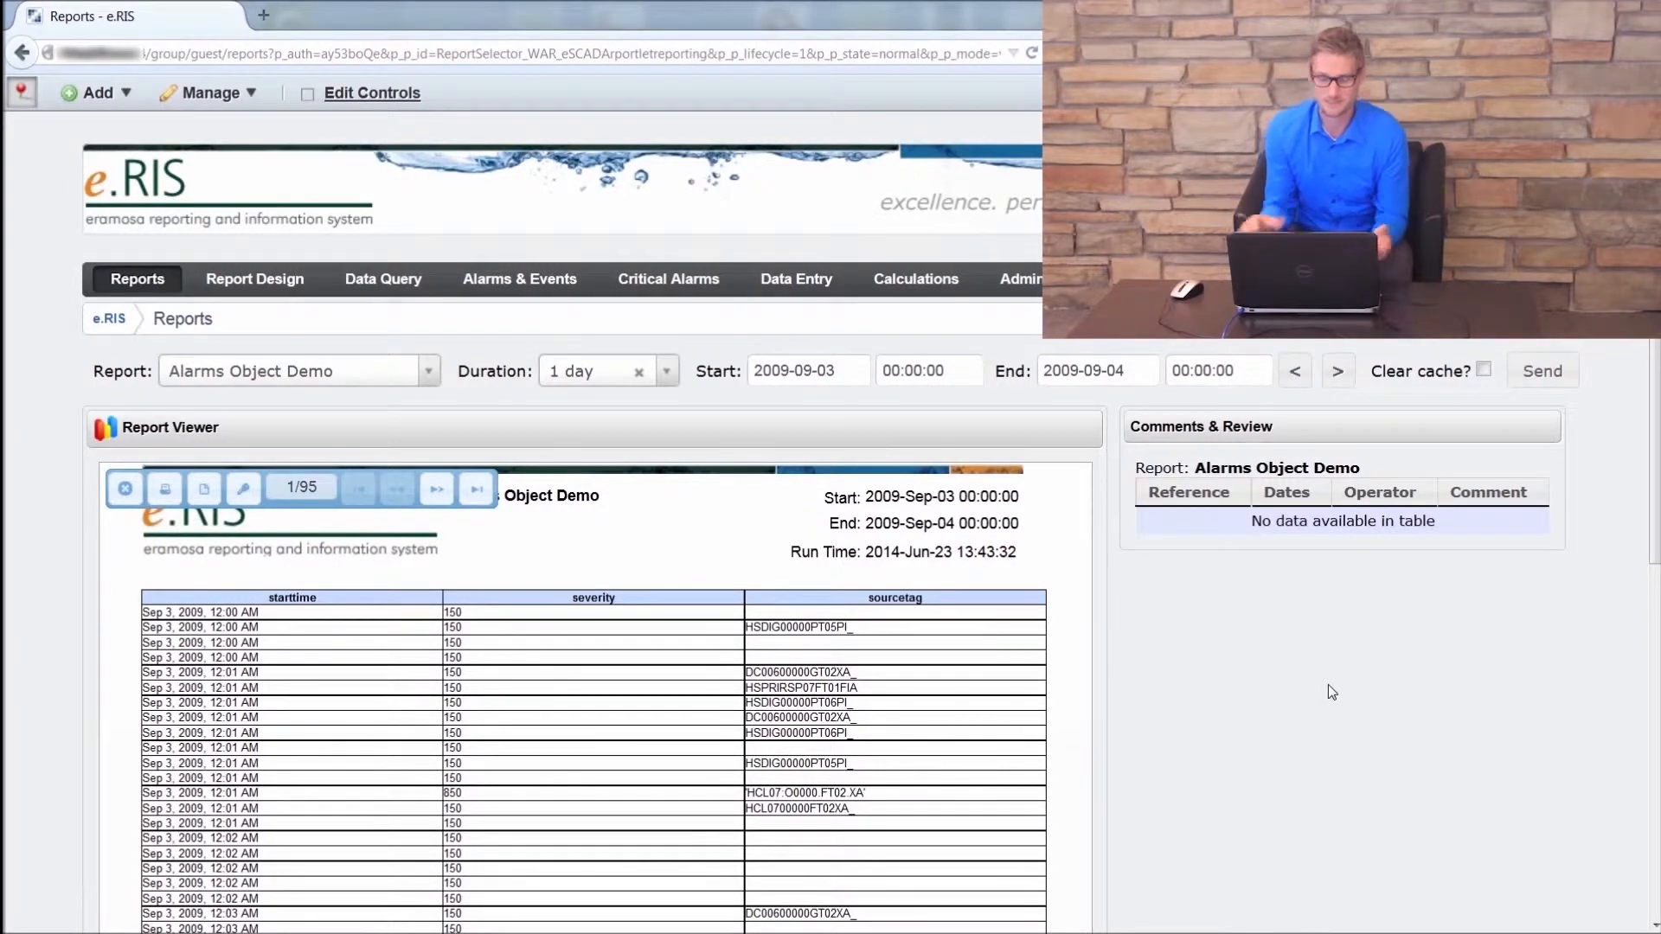
- Page through the first five pages of the report and examine the starttime, severity and sourcetag values of the listed alarms
scroll(1211, 693, down, 2)
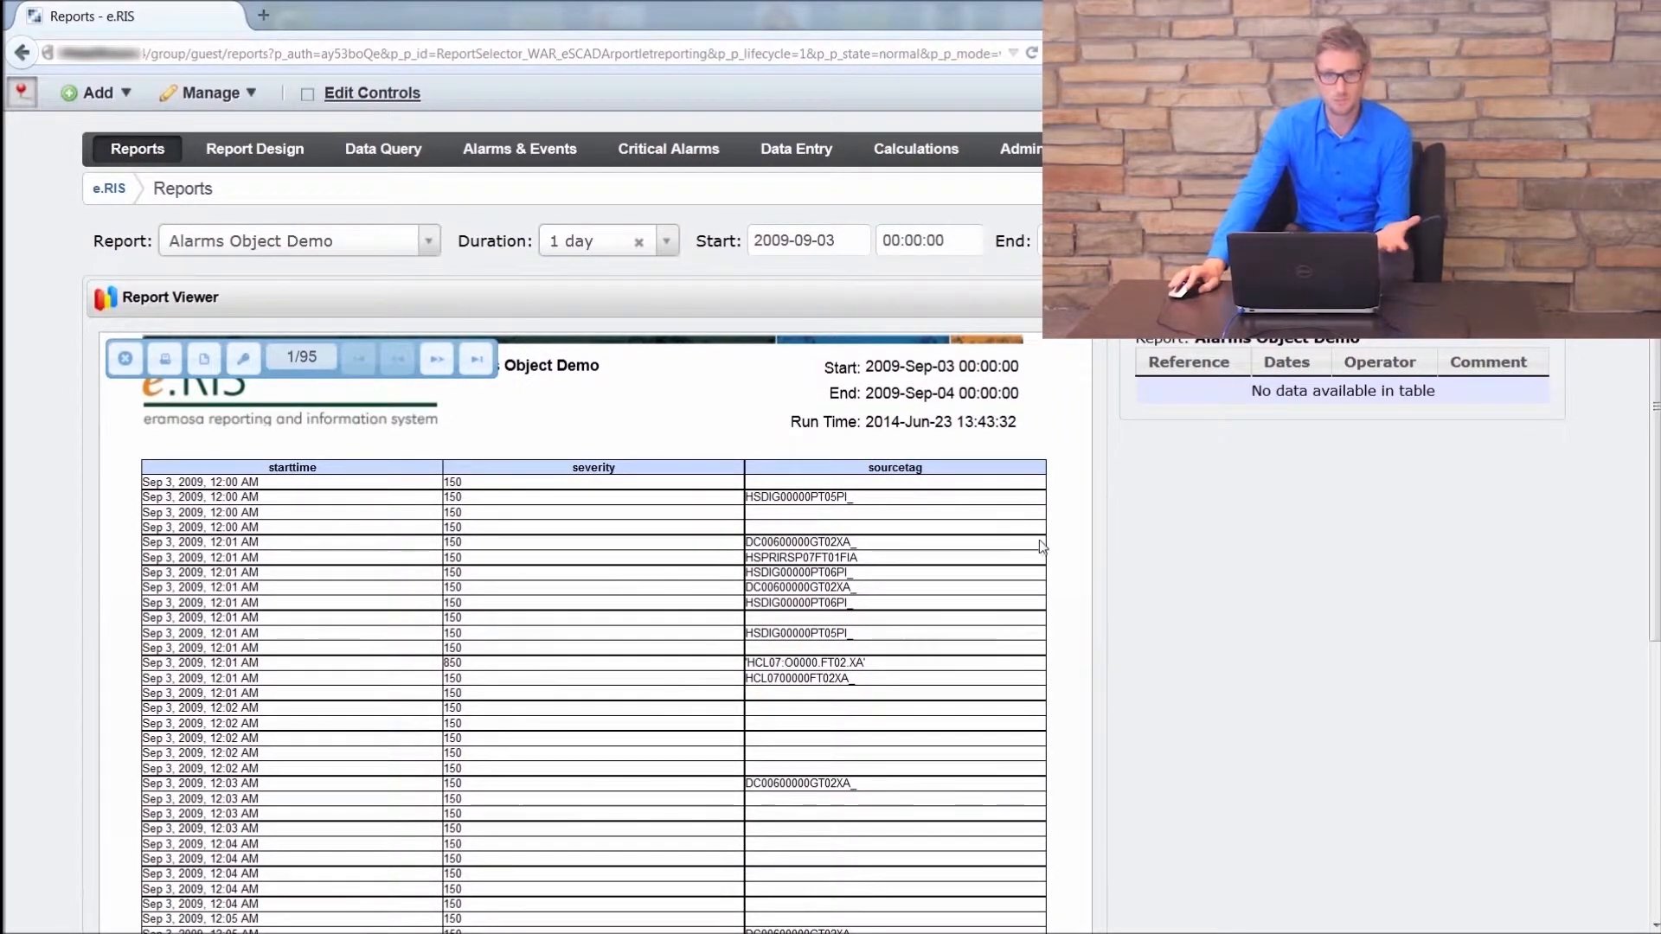
scroll(718, 532, down, 2)
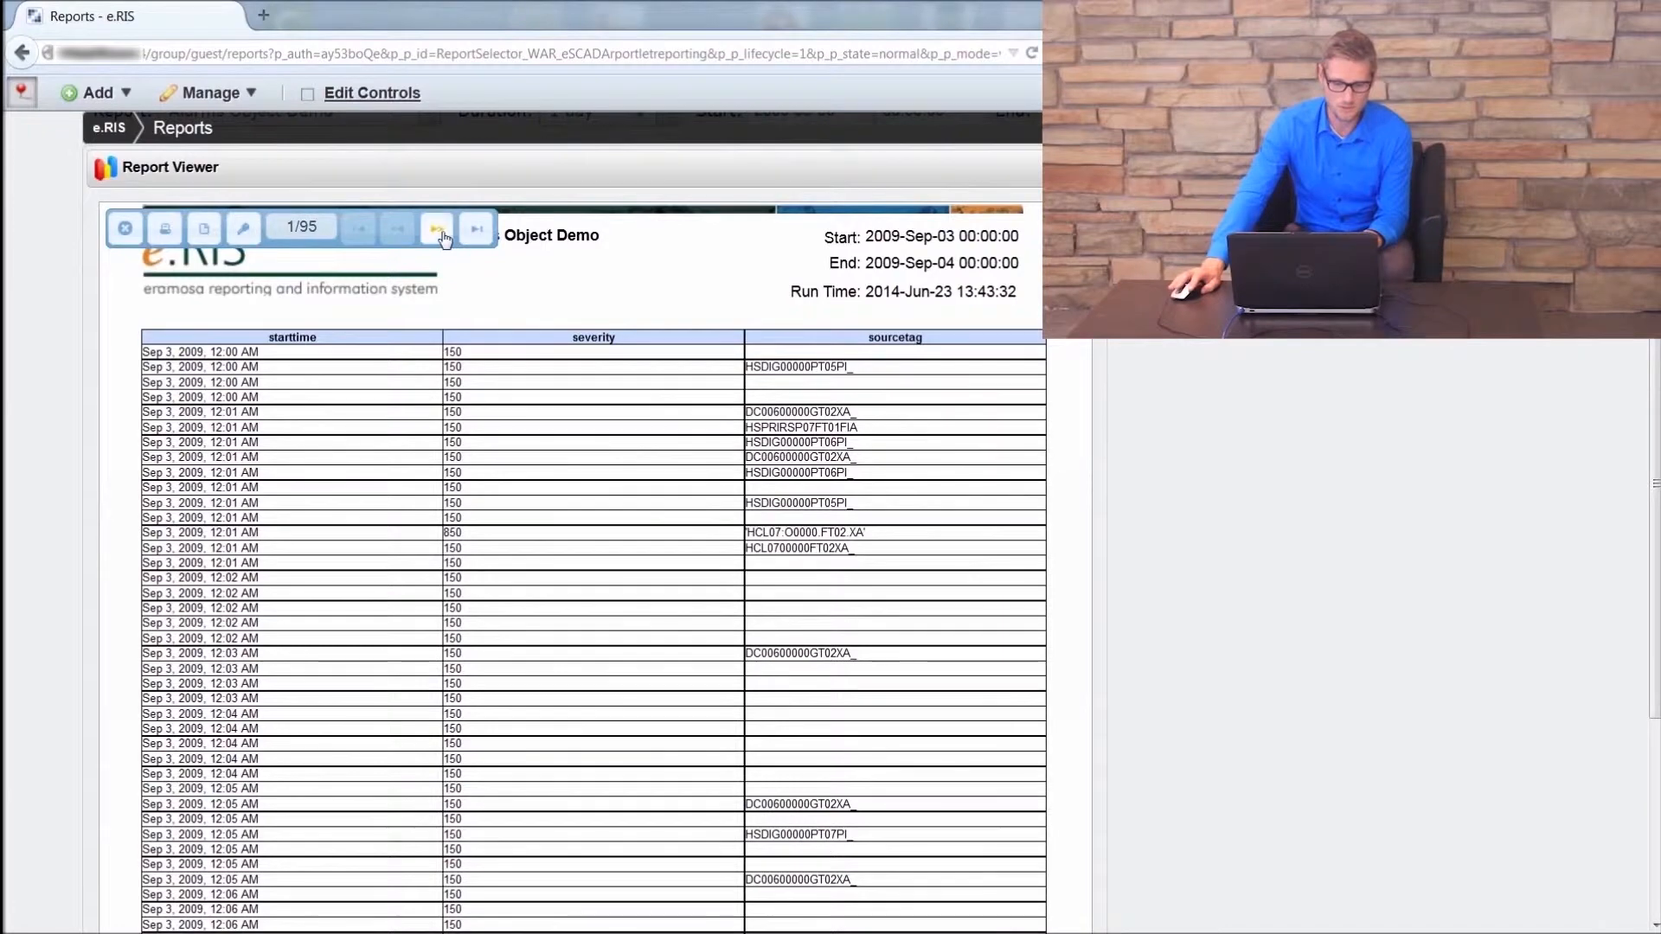
click(443, 231)
scroll(1294, 616, down, 6)
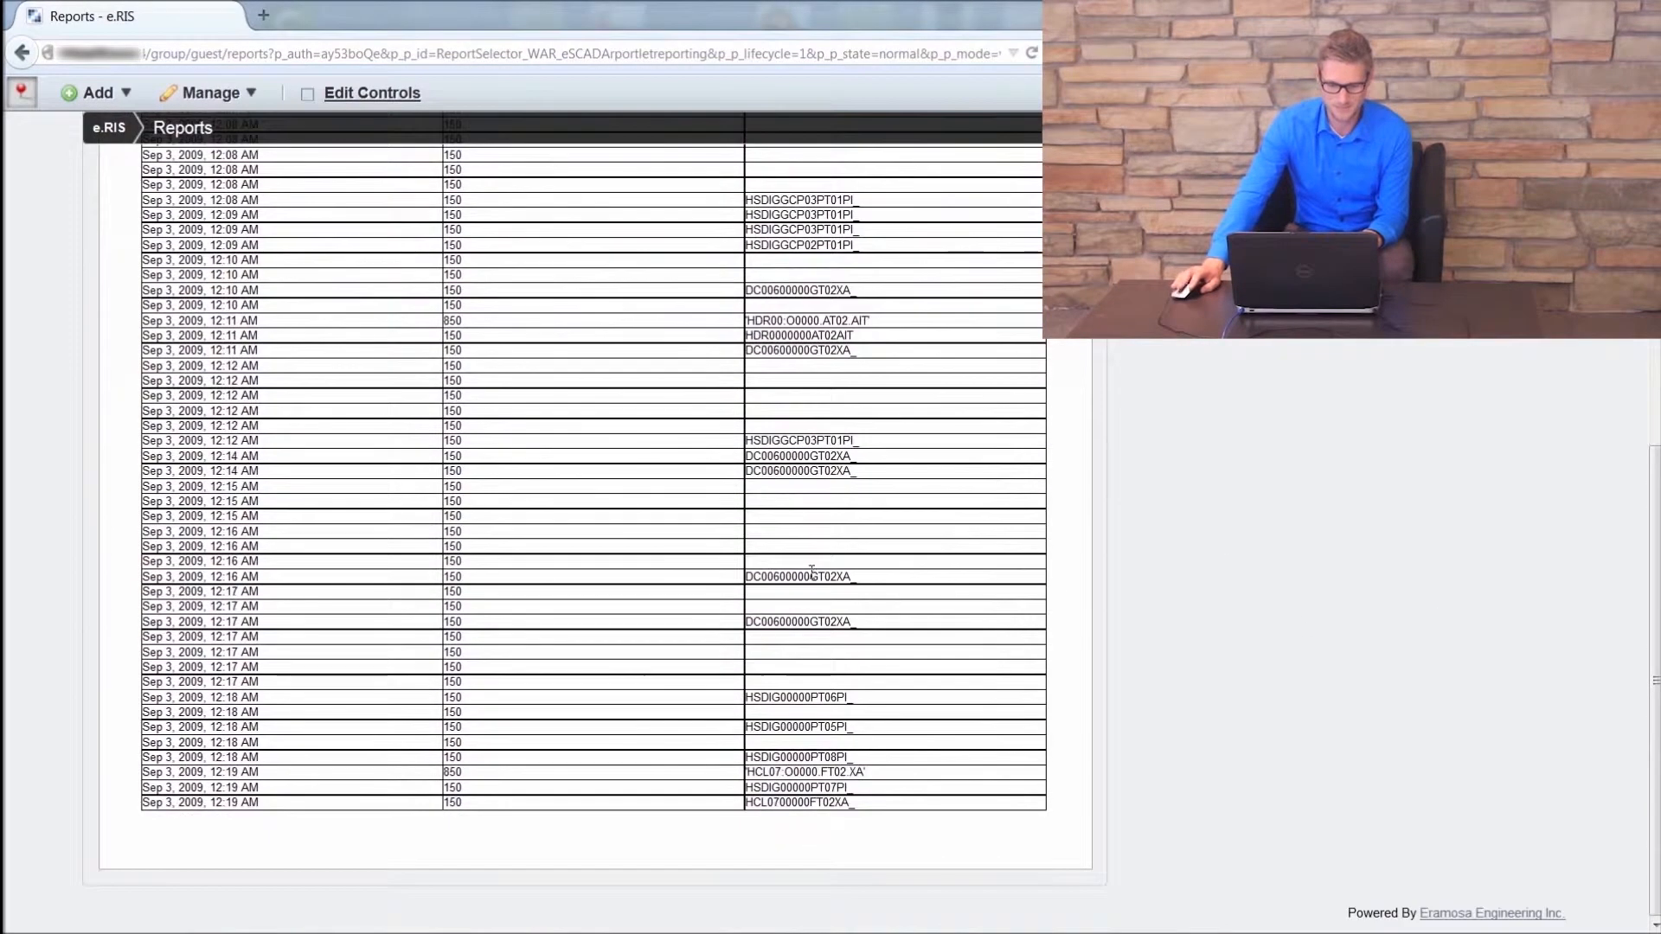
scroll(547, 615, up, 4)
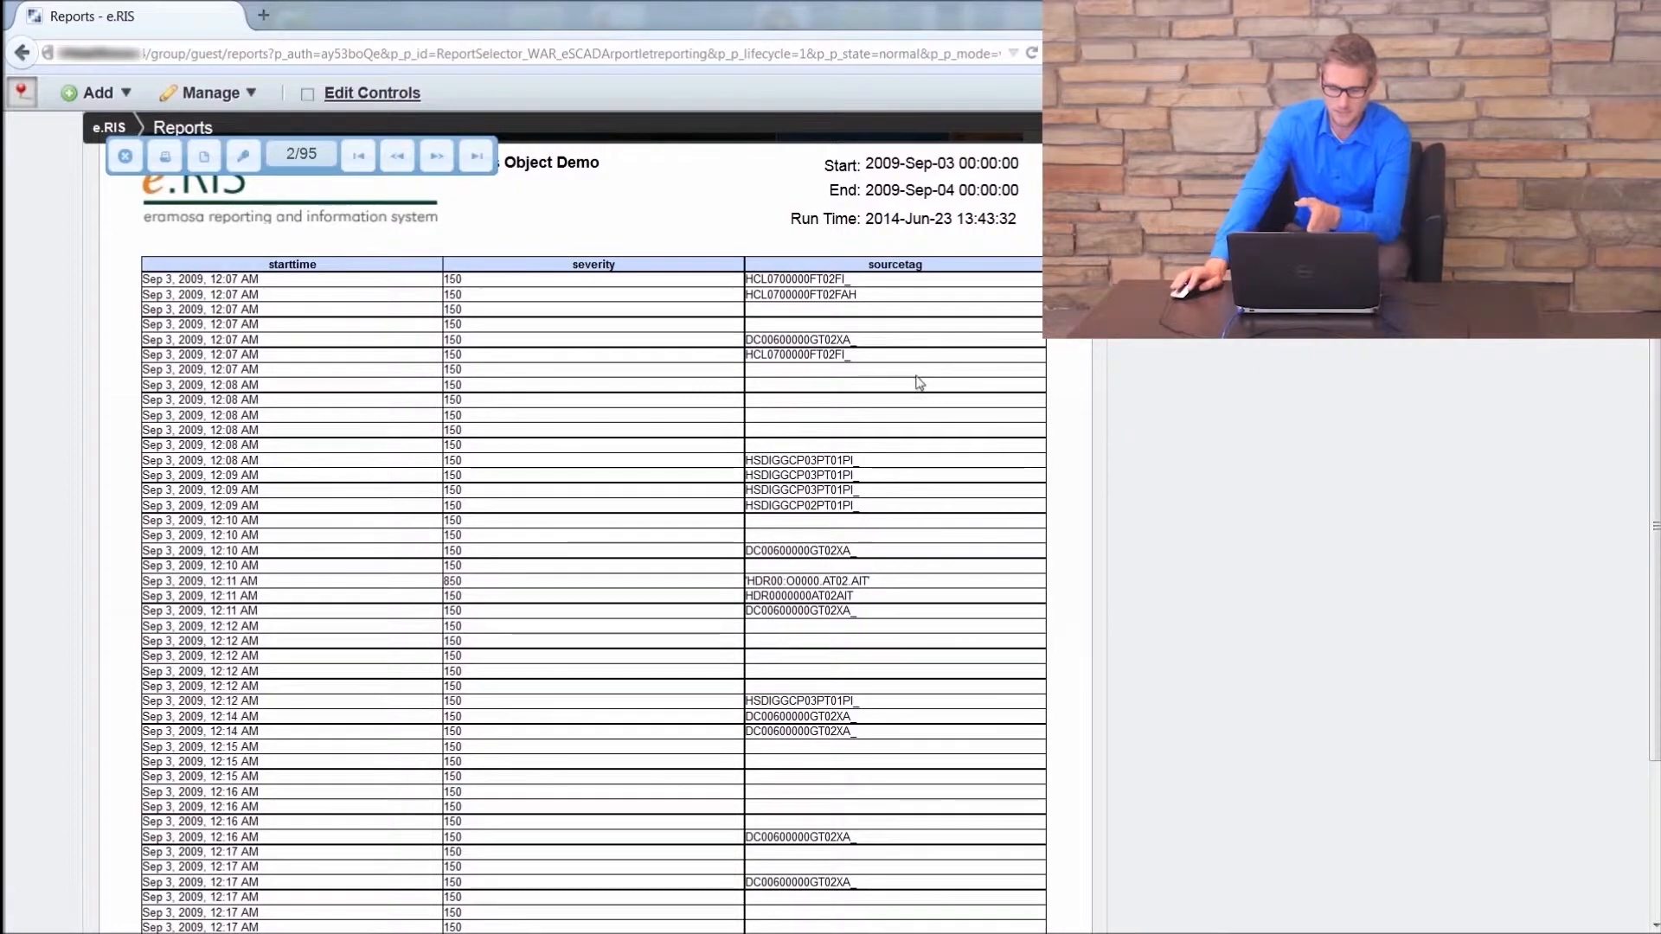
scroll(878, 530, down, 3)
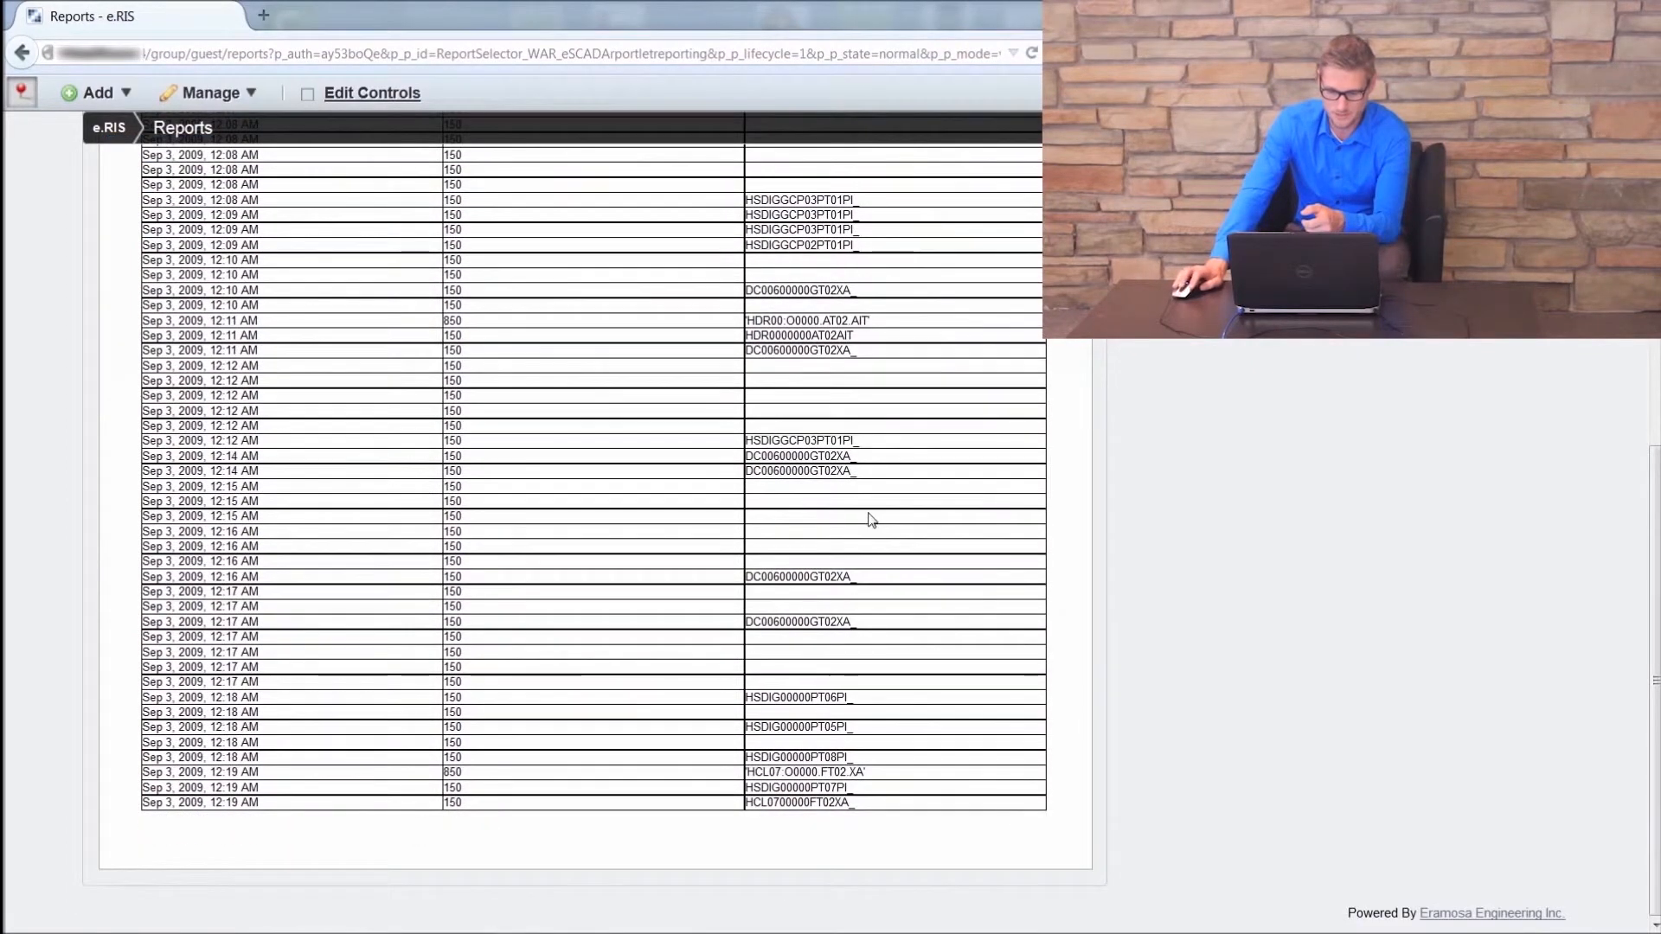
scroll(871, 520, up, 6)
click(434, 421)
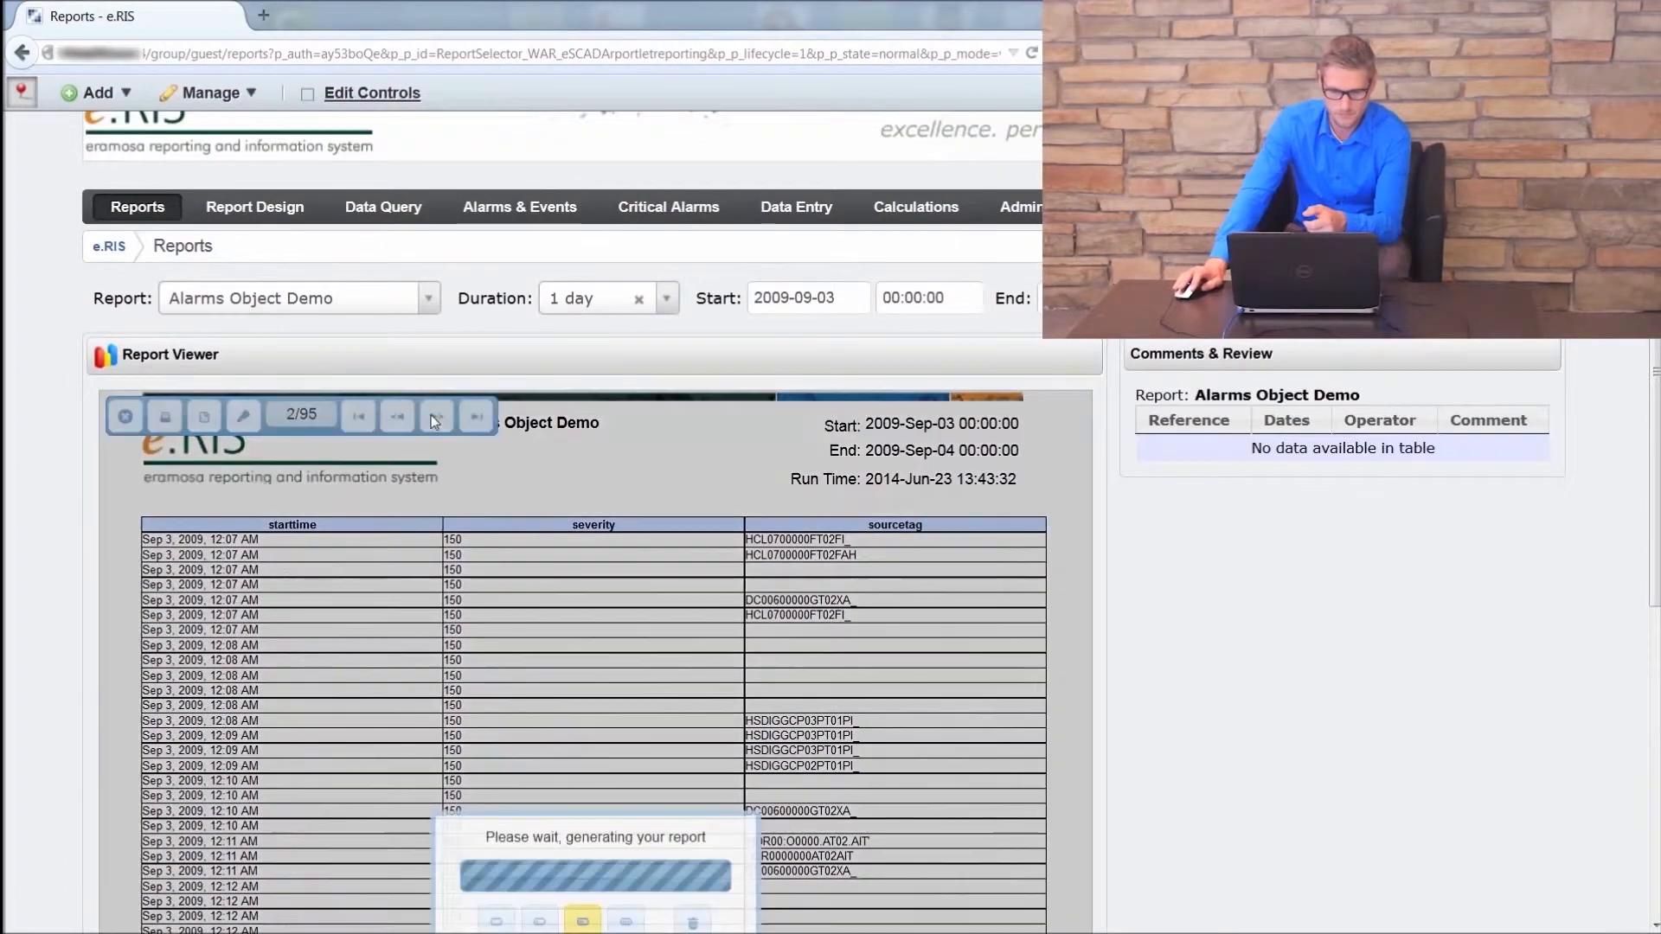
scroll(602, 522, down, 6)
scroll(601, 522, up, 6)
click(436, 489)
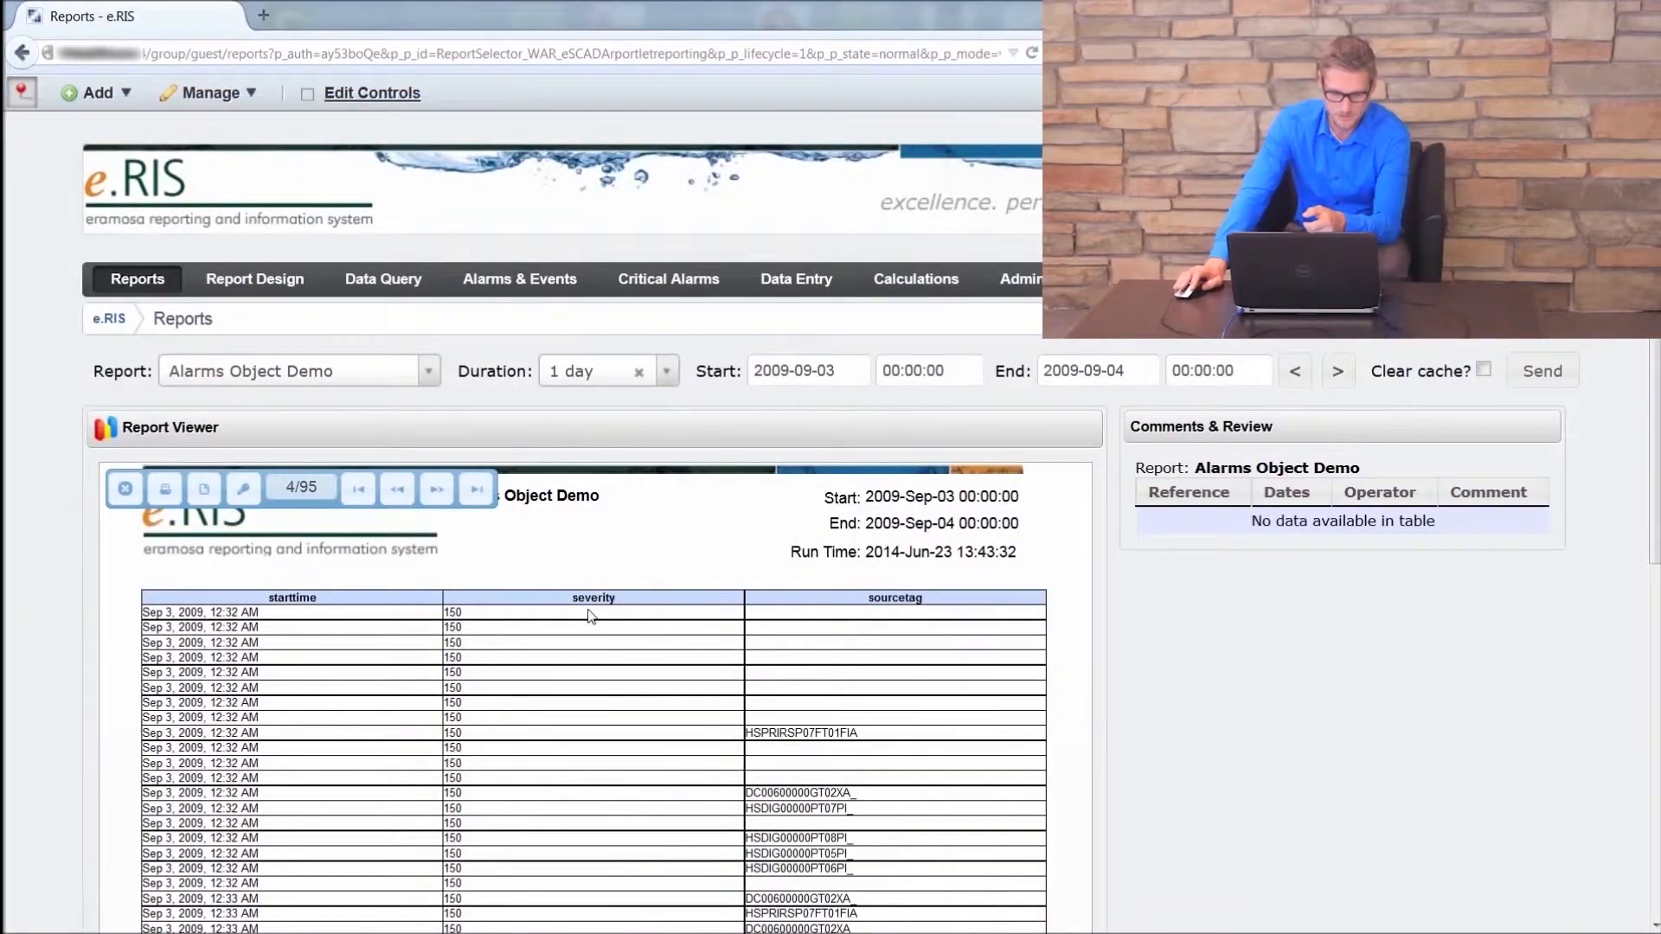
scroll(586, 611, down, 6)
scroll(577, 507, down, 1)
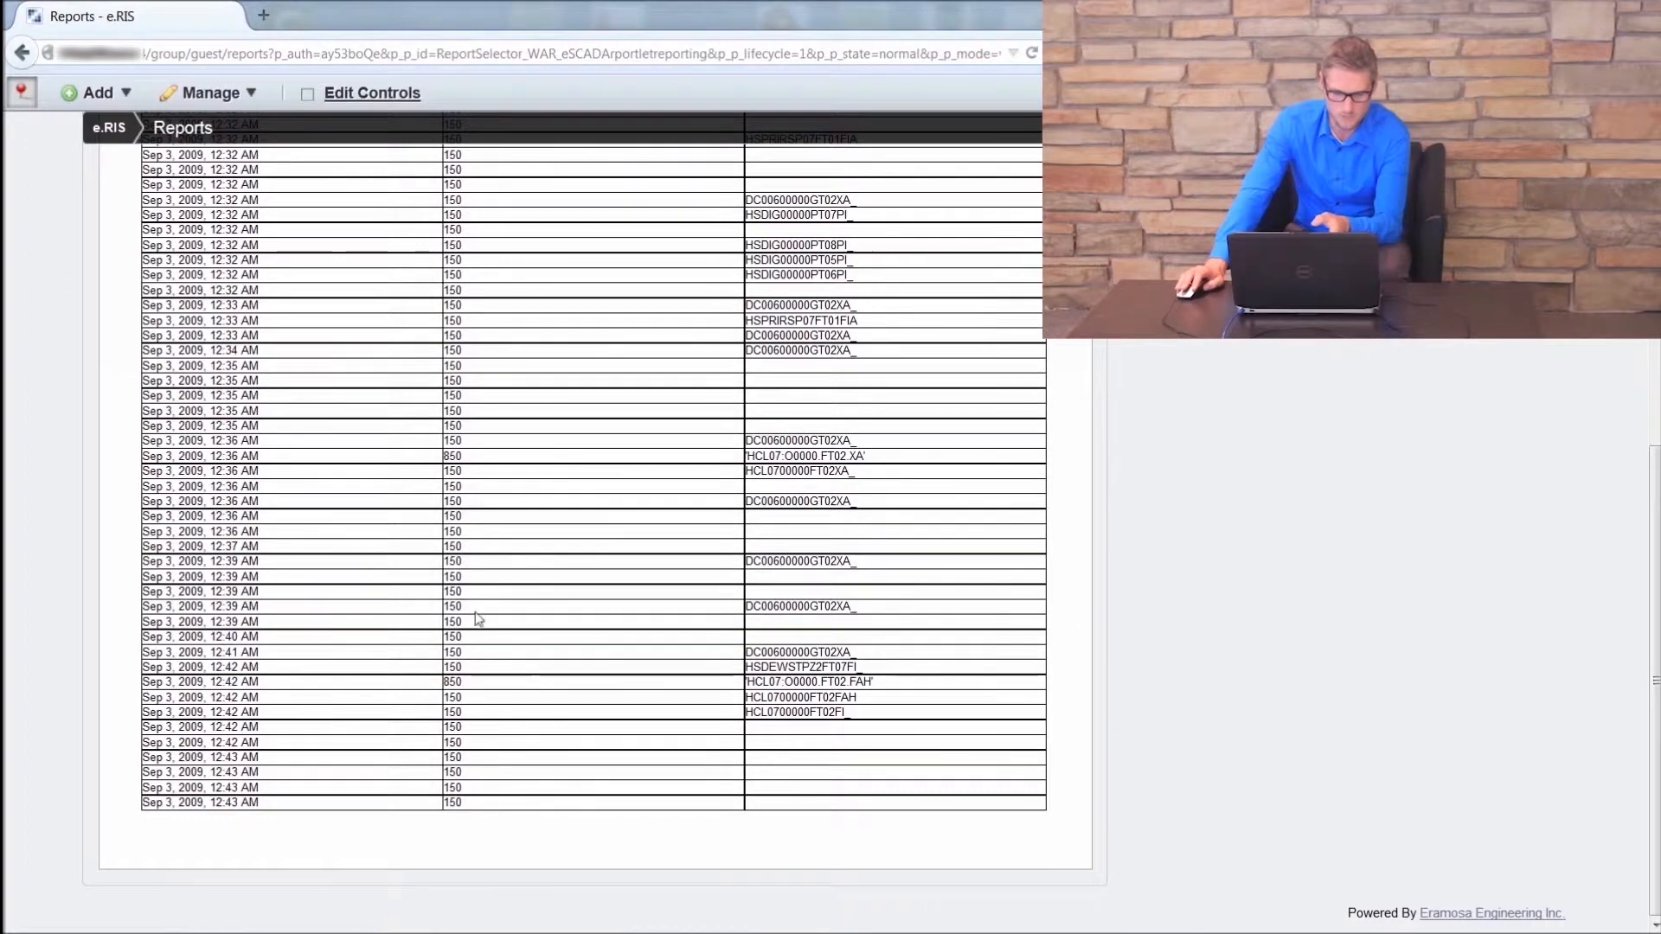
scroll(477, 619, up, 6)
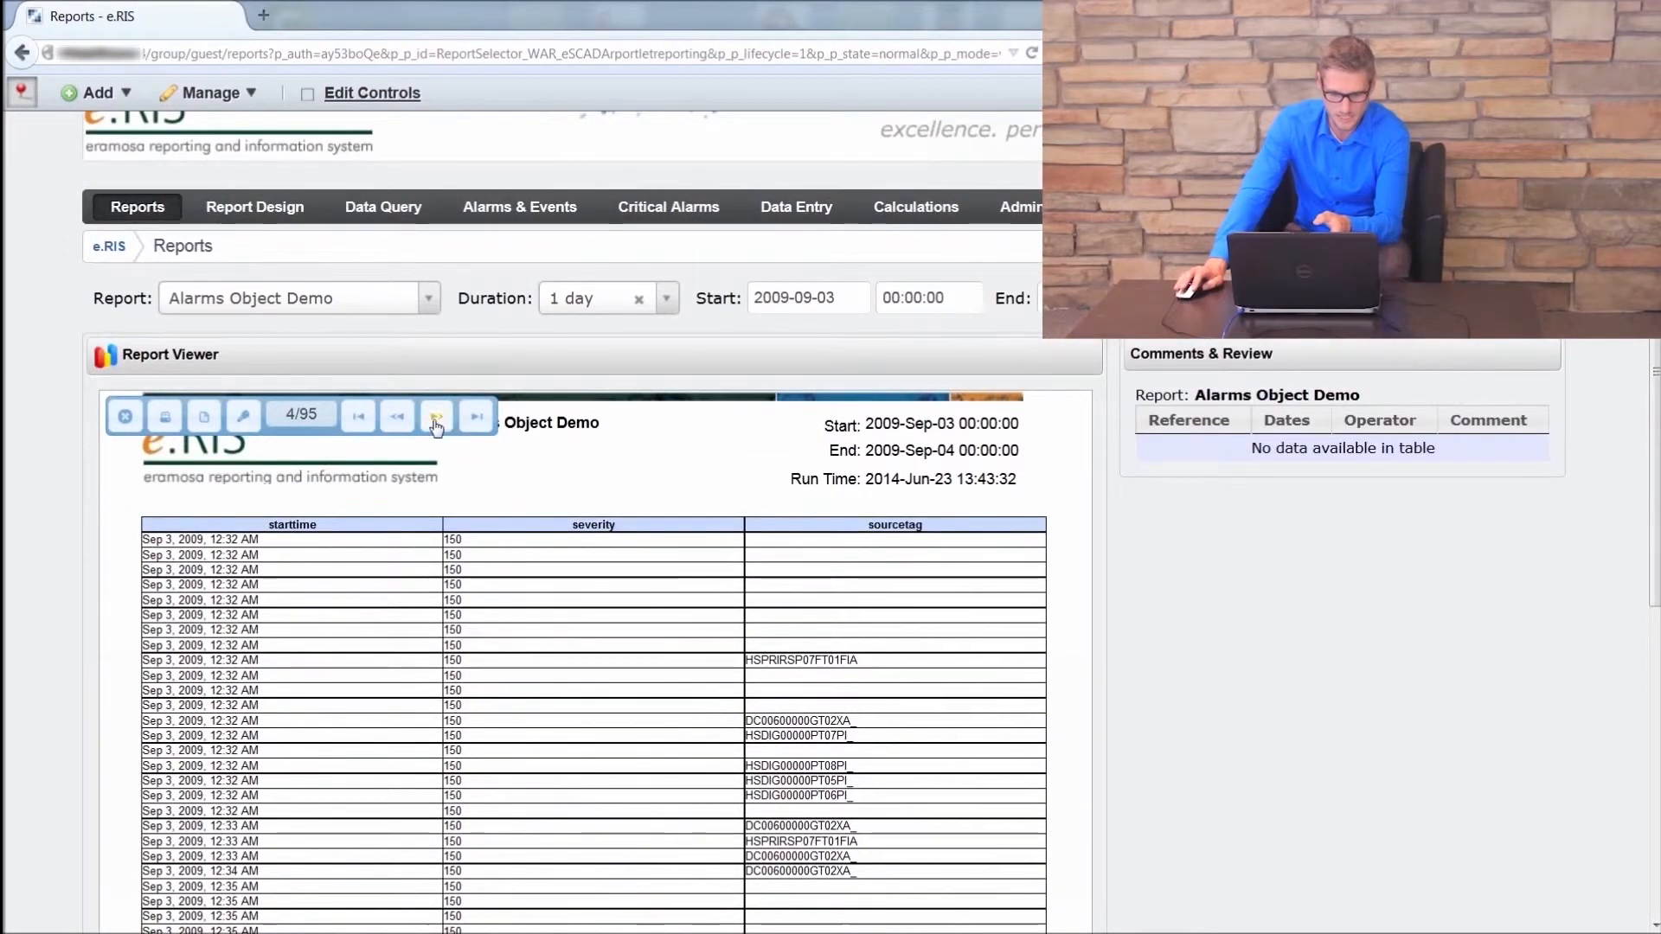
click(436, 421)
scroll(497, 614, down, 3)
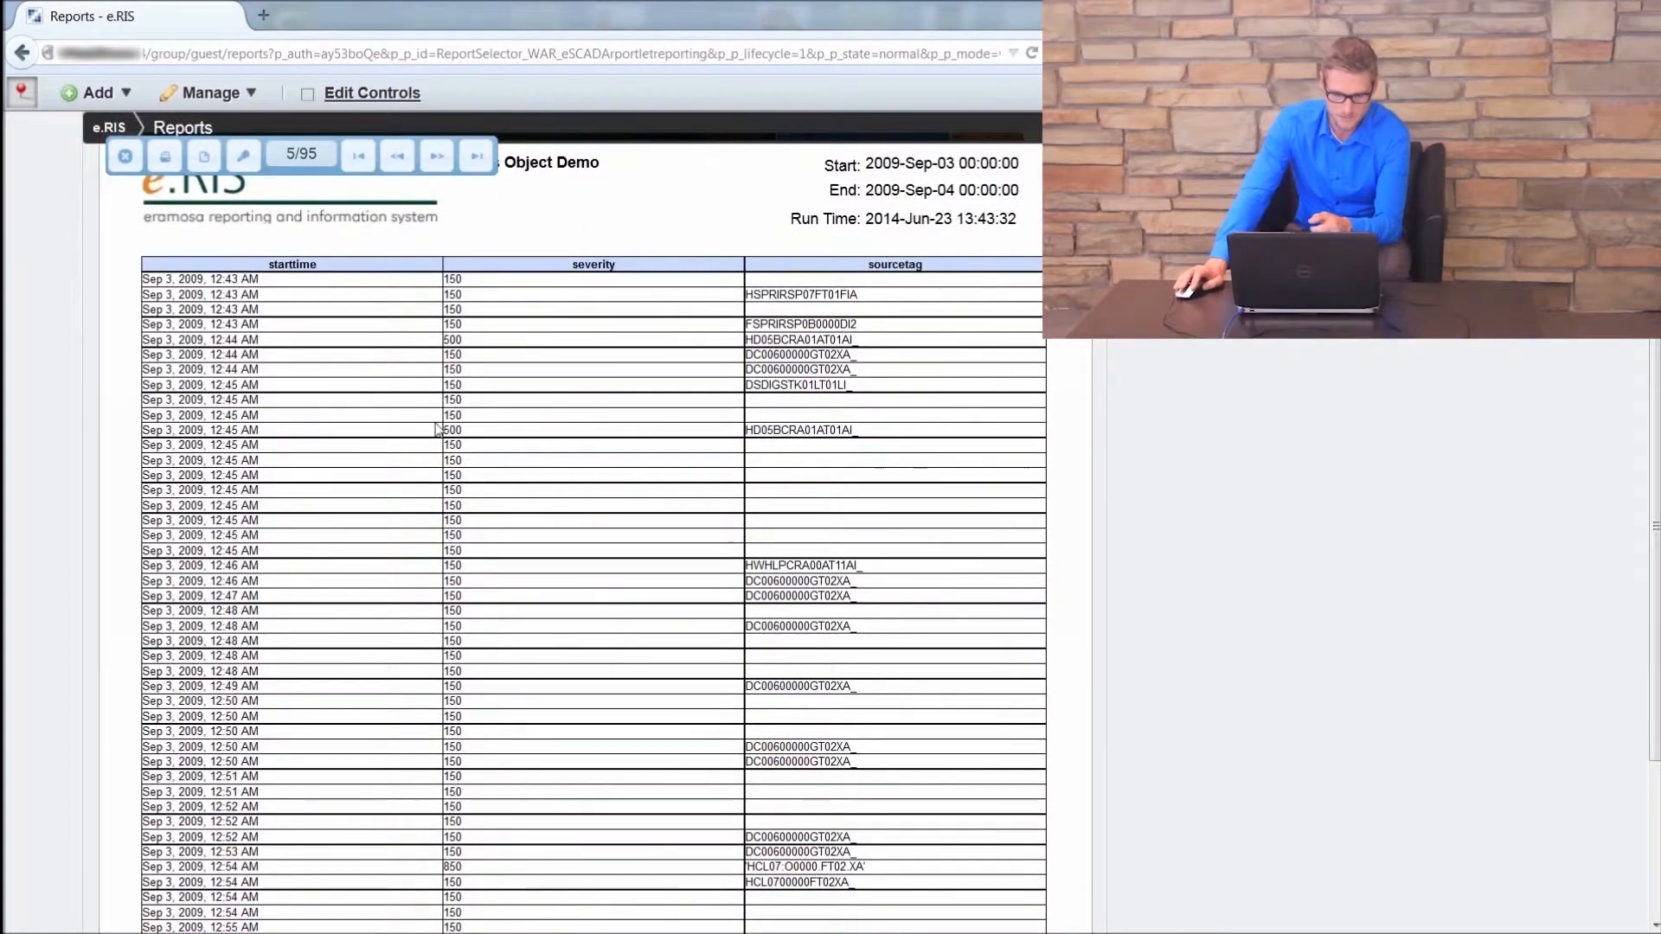
scroll(403, 343, up, 3)
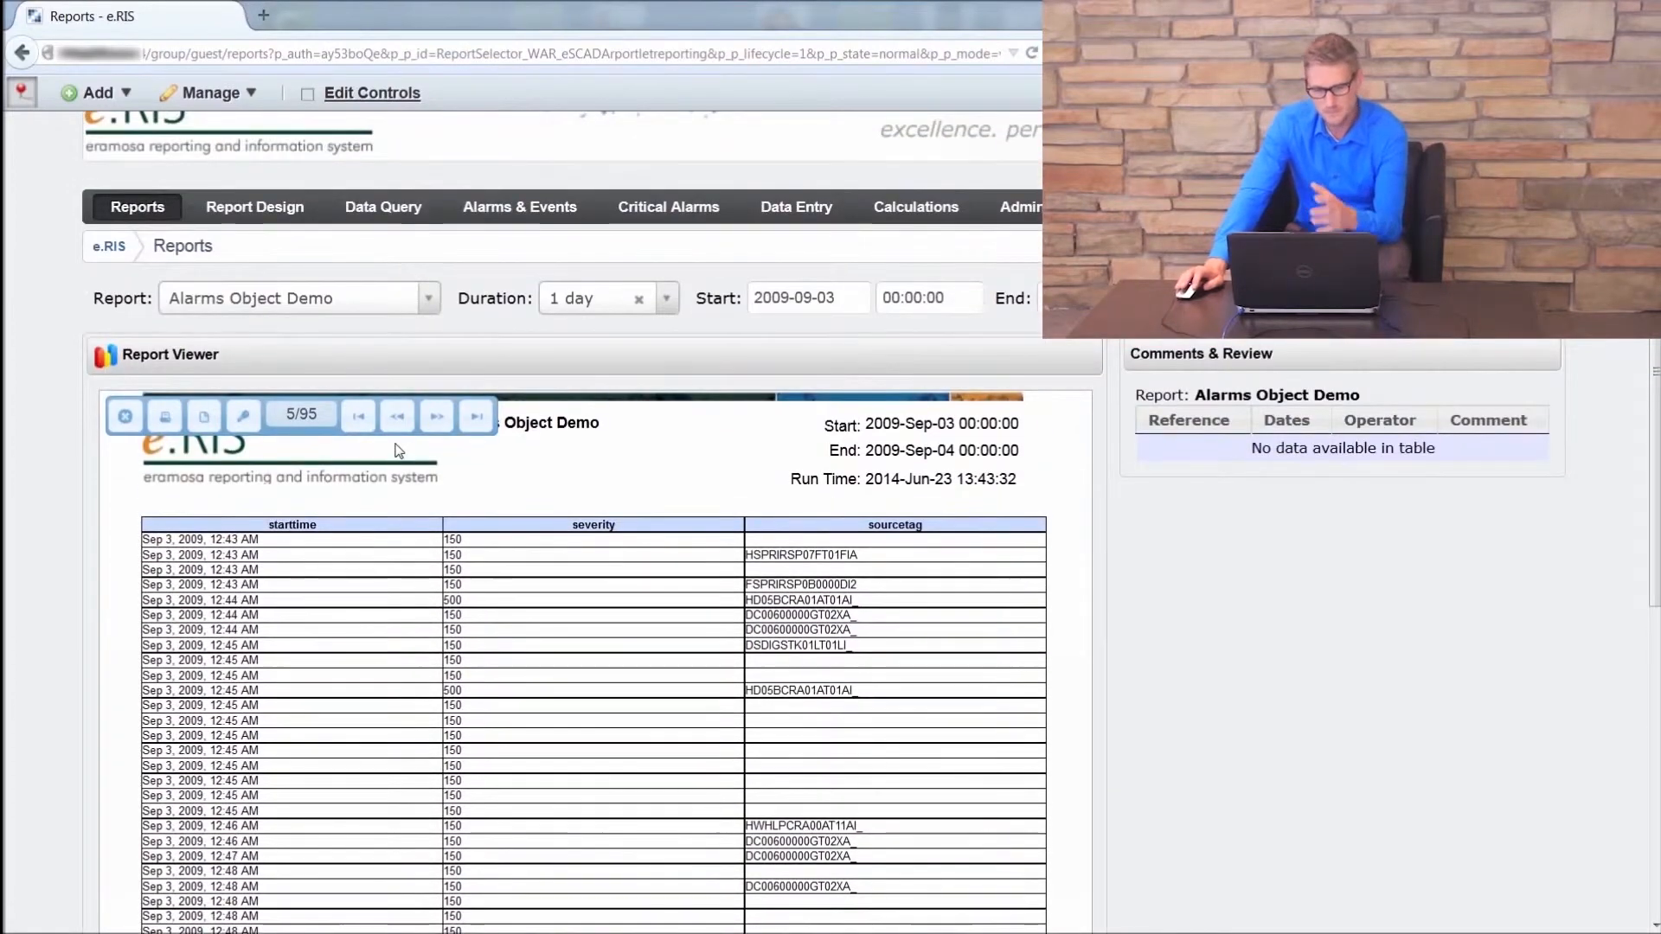
- Return to Report Design and give the alarm object's severity column the filter expression value=850
click(264, 211)
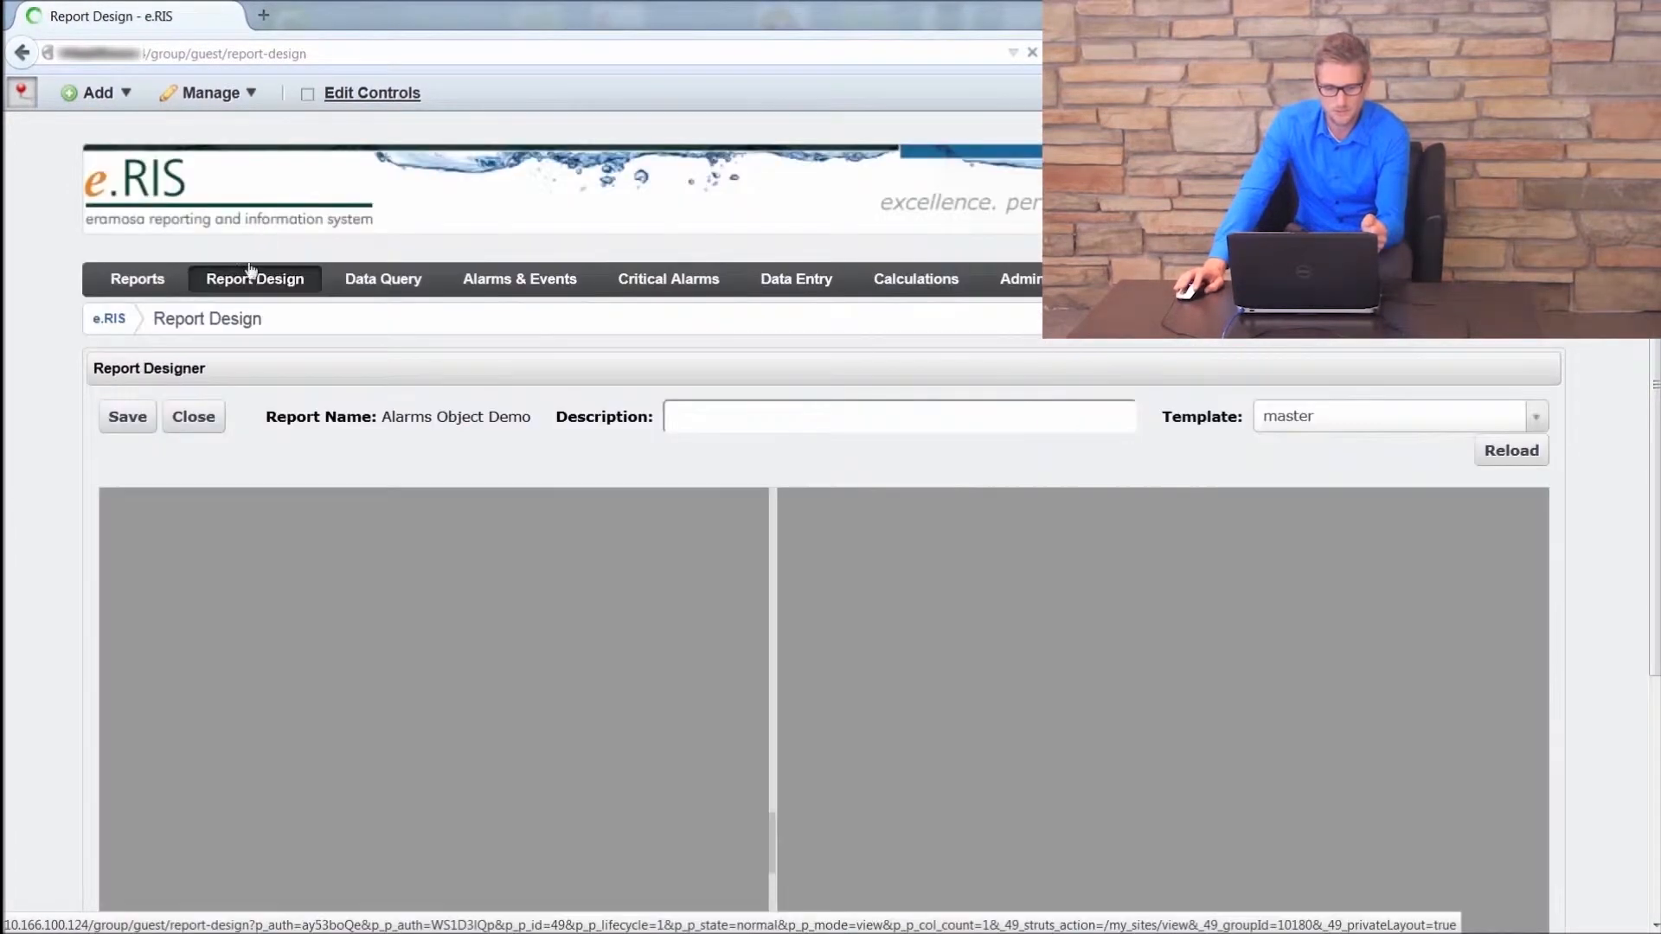
scroll(1635, 437, down, 3)
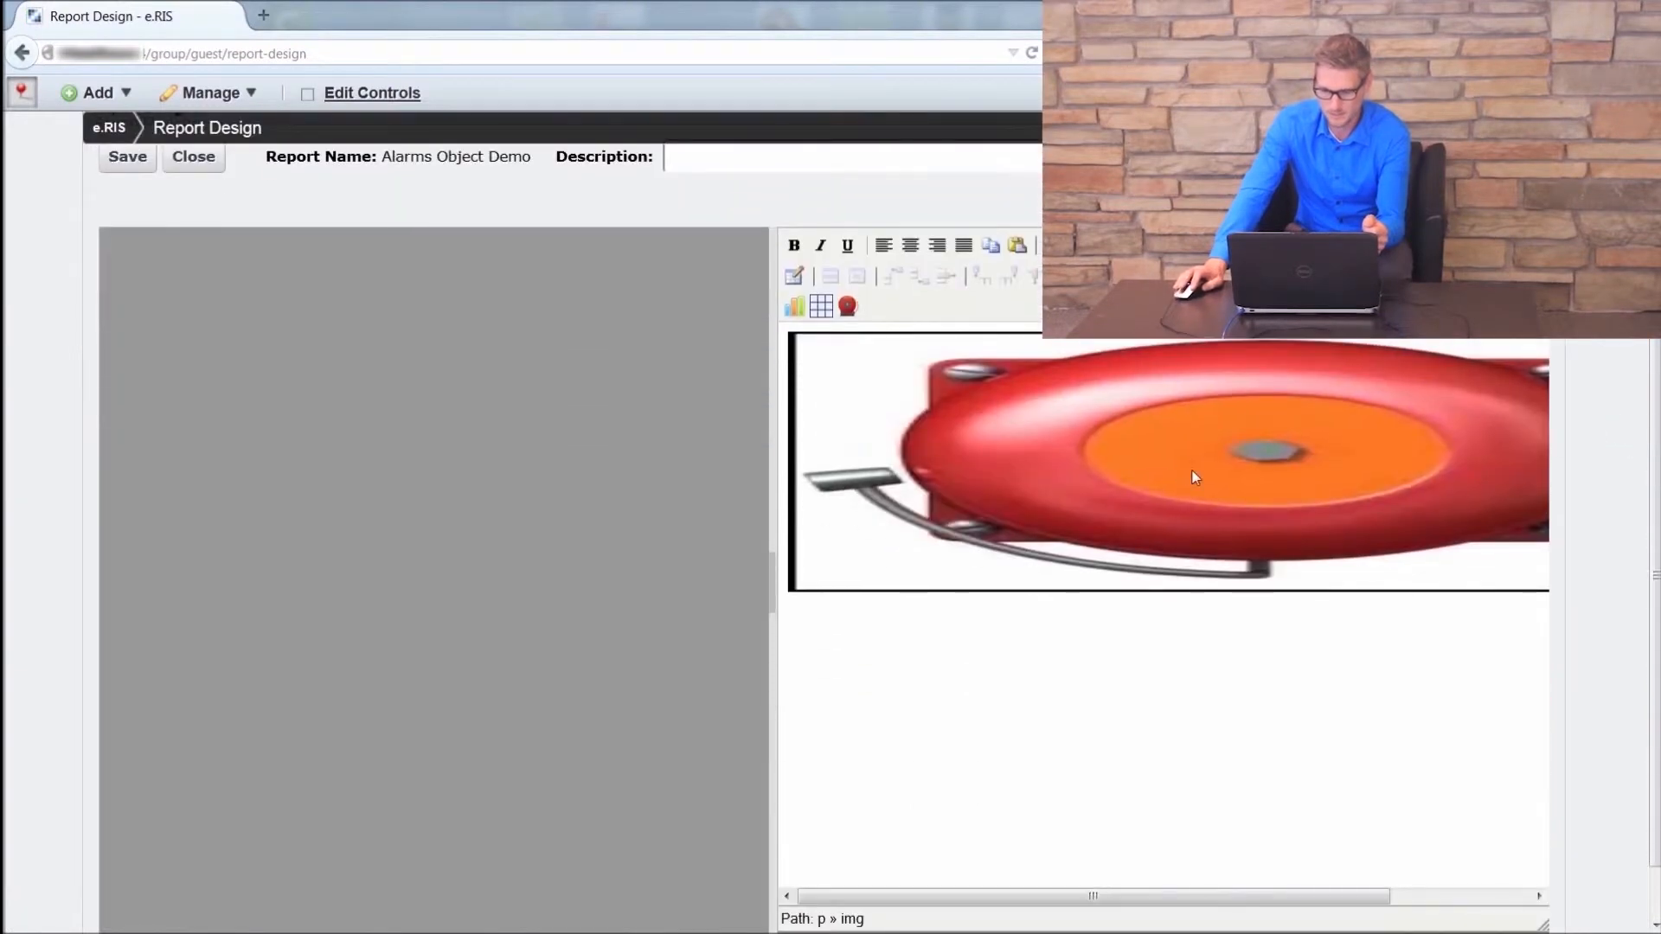
click(1170, 458)
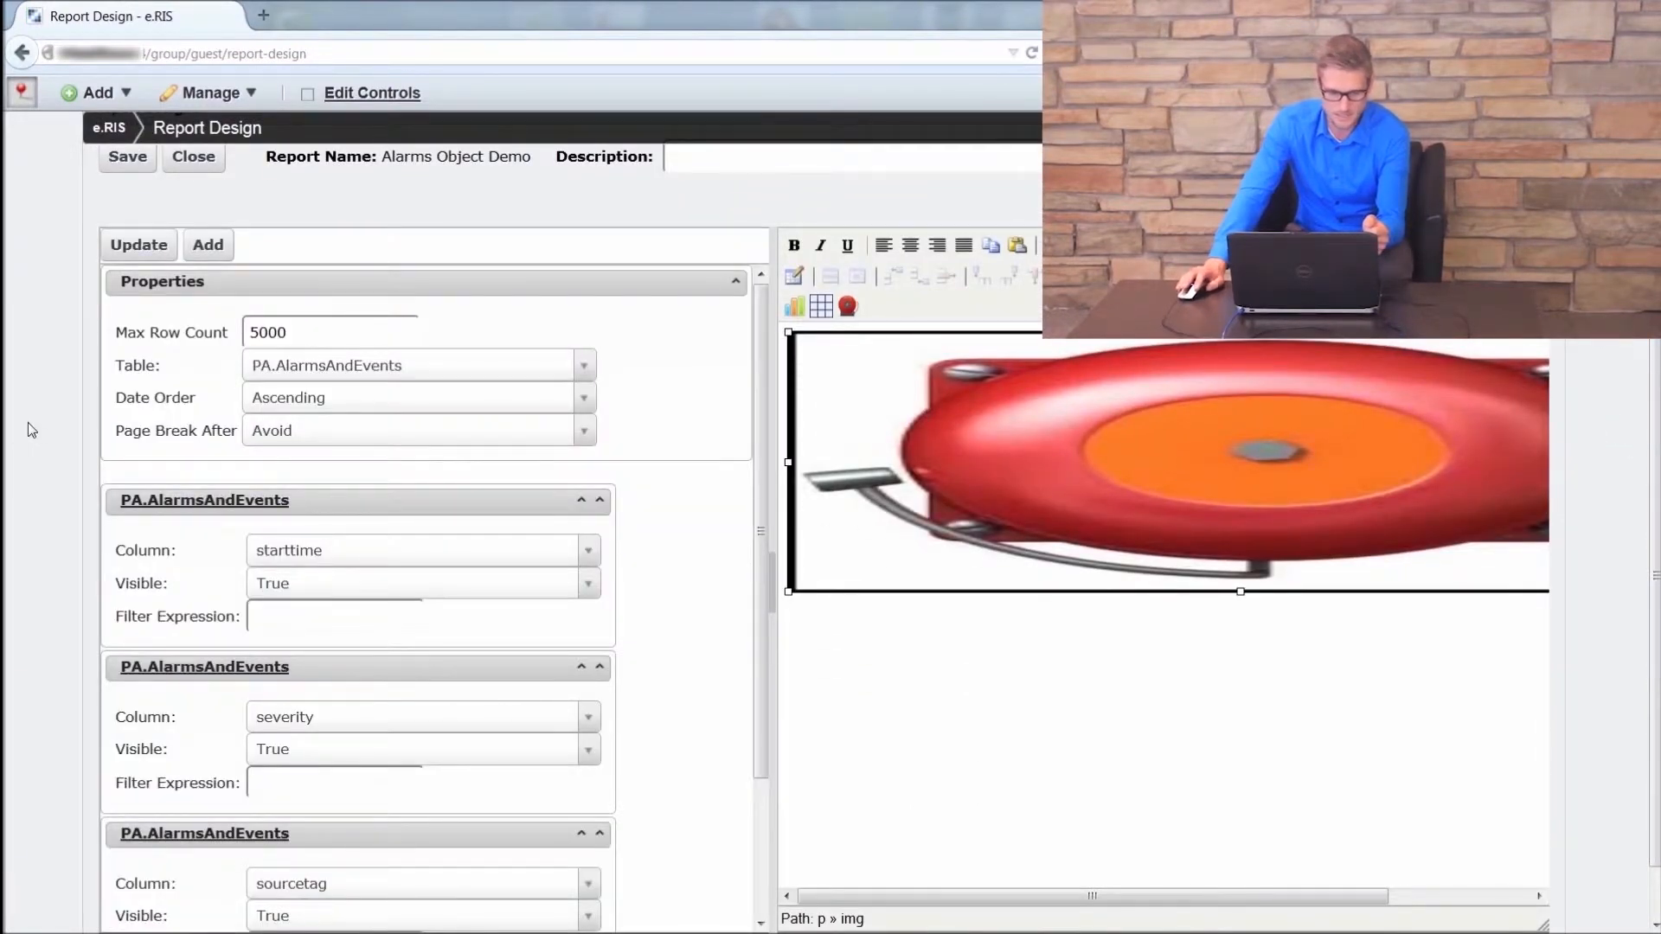
scroll(29, 430, down, 1)
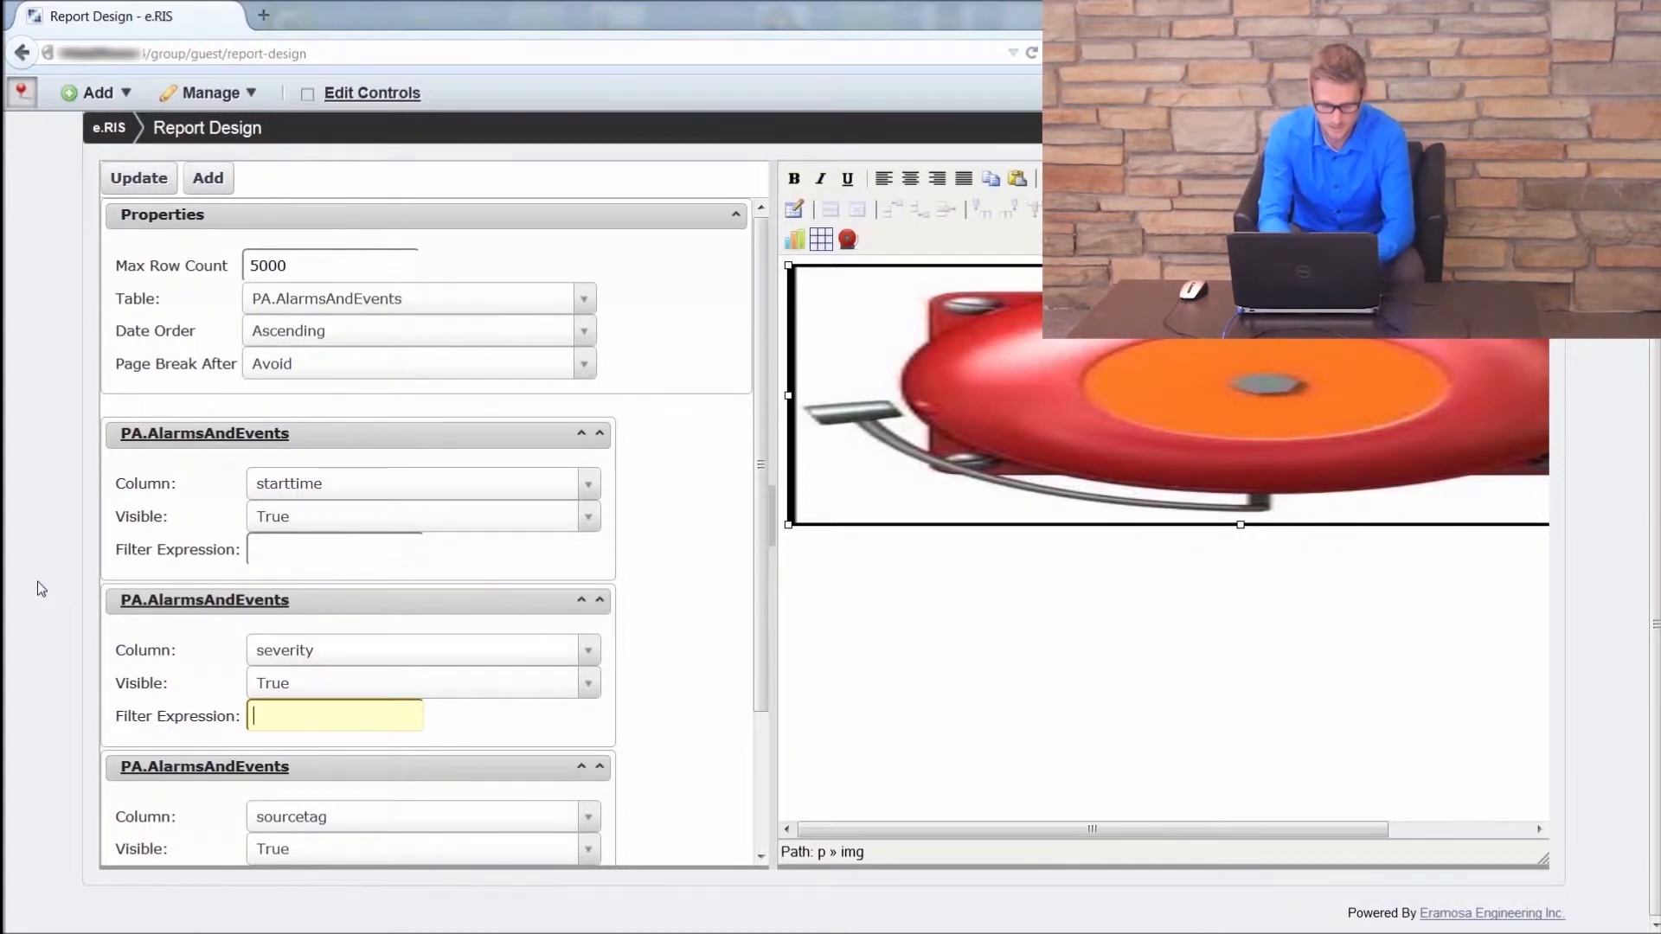
text(value=)
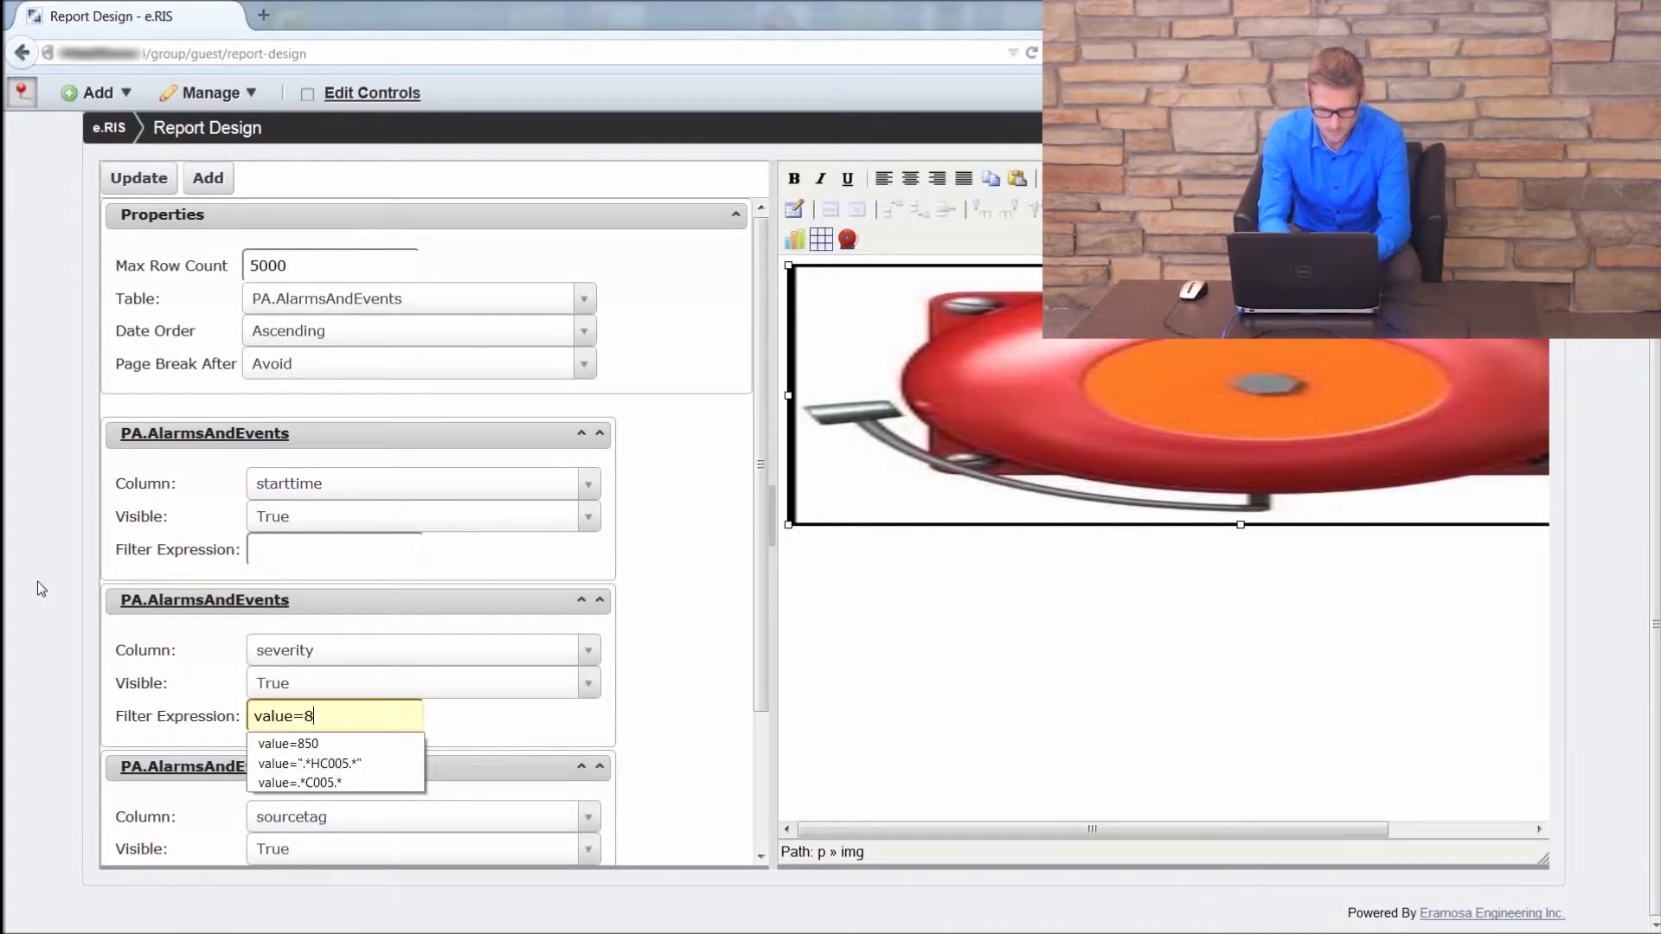
text(850)
click(41, 589)
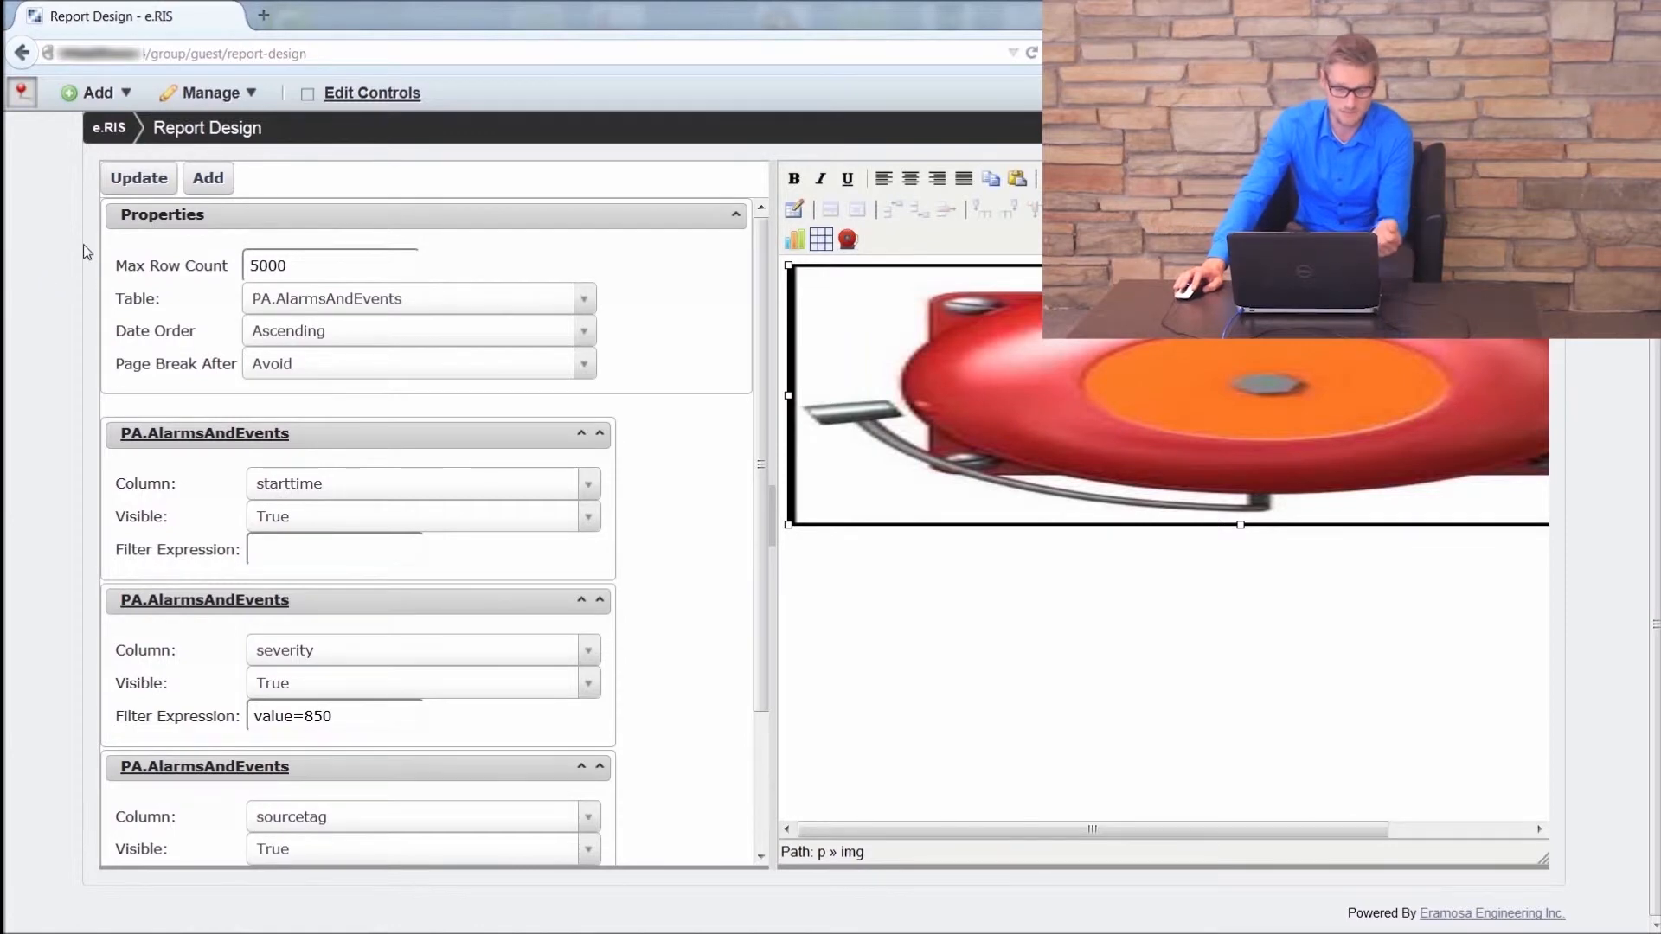
- Update the alarm object and save the report with its severity filter, and reopen the report on the Reports page
click(138, 177)
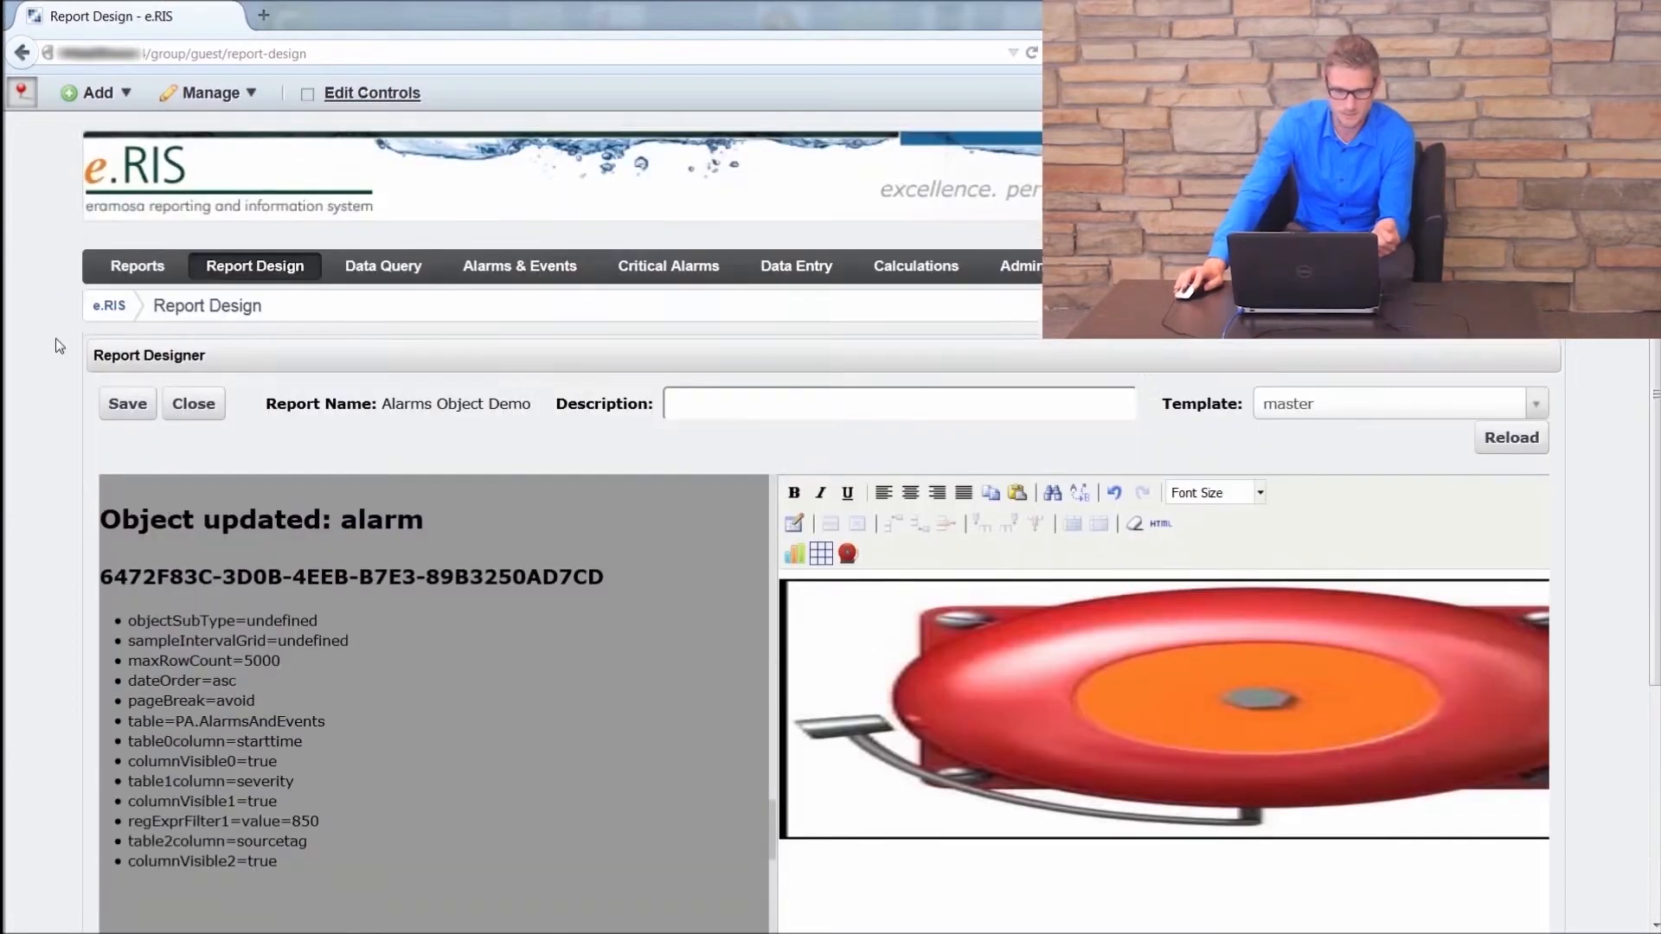
click(126, 416)
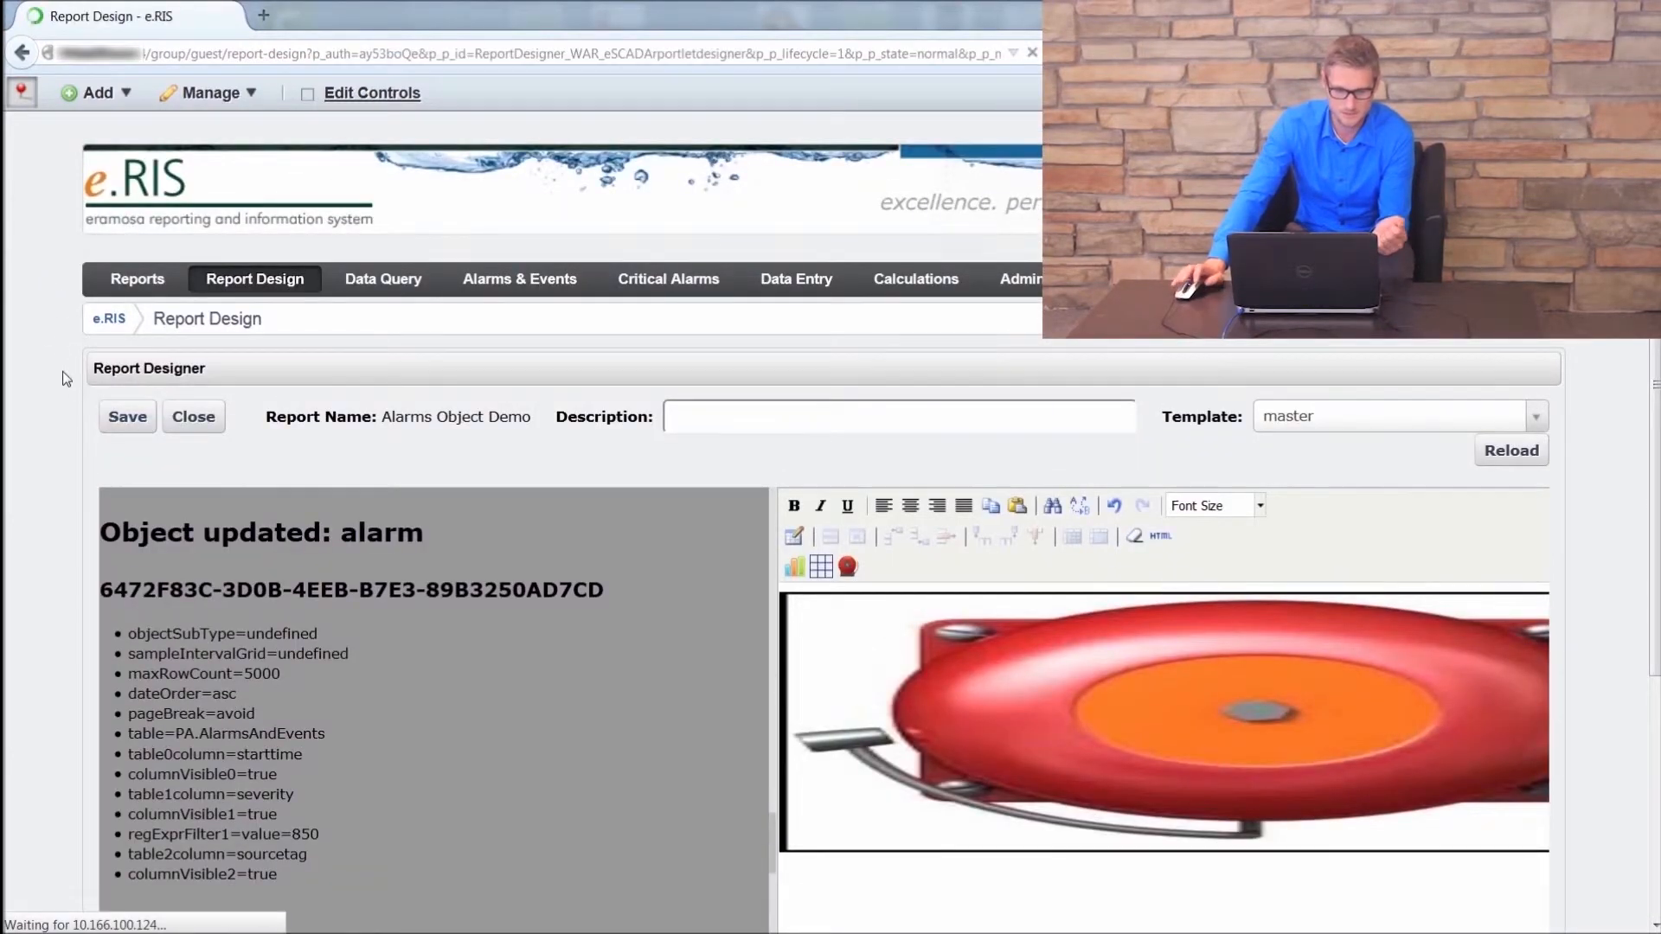
click(128, 282)
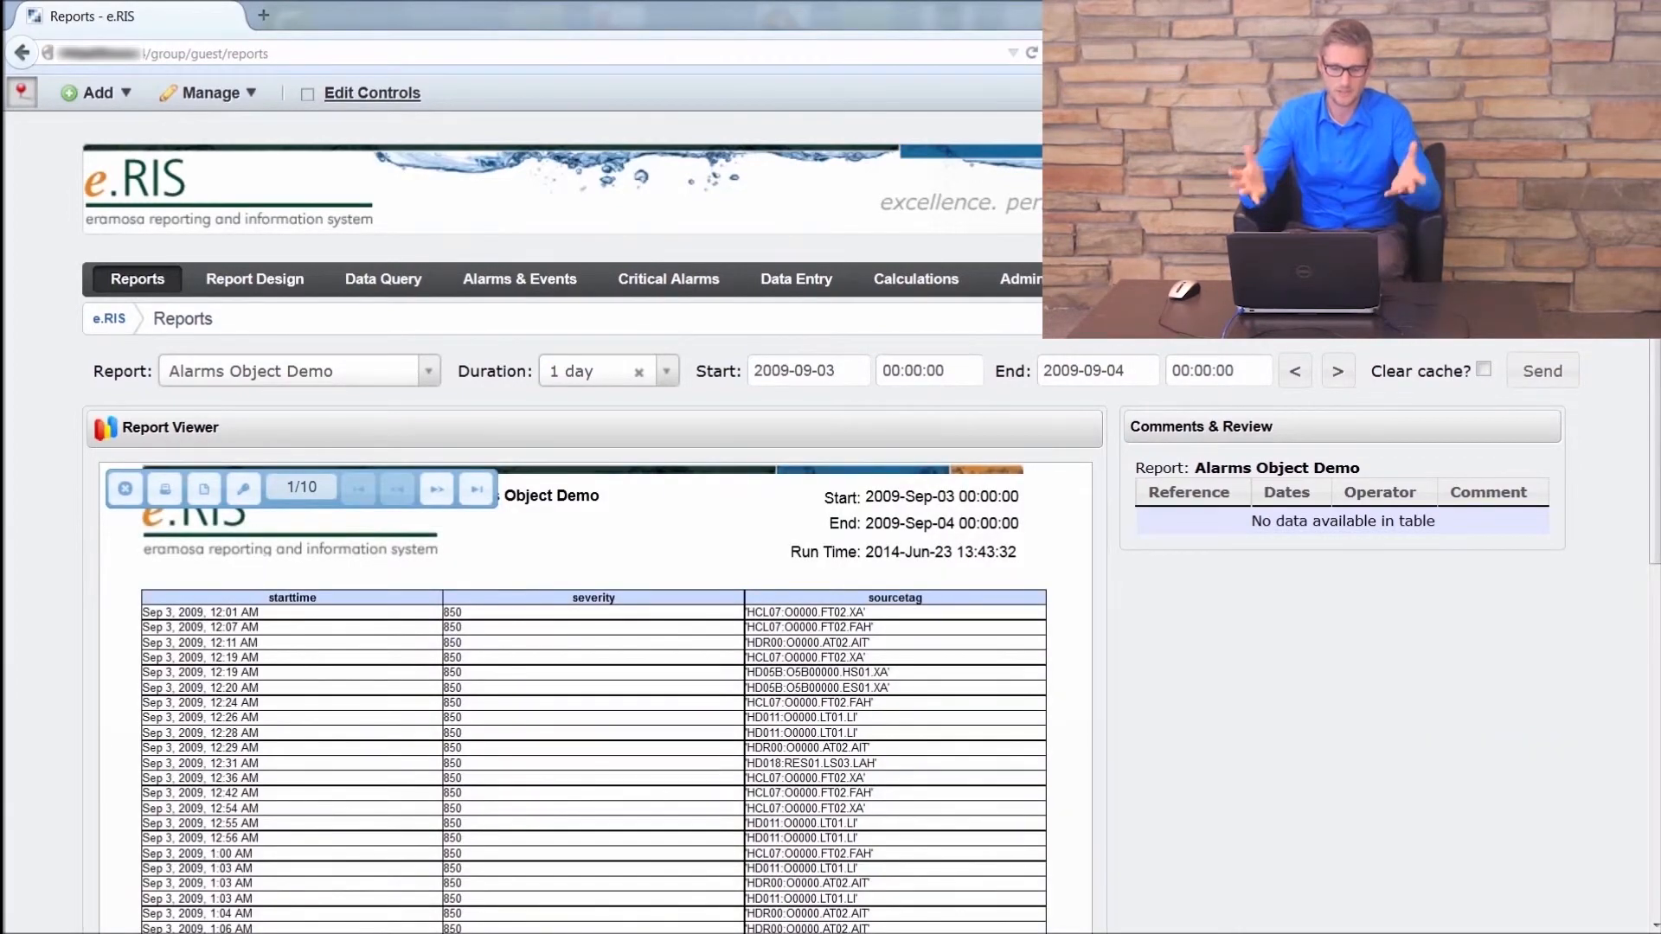
- Page through the first three pages of the filtered report and check the severity value of the listed alarms
scroll(1194, 637, down, 7)
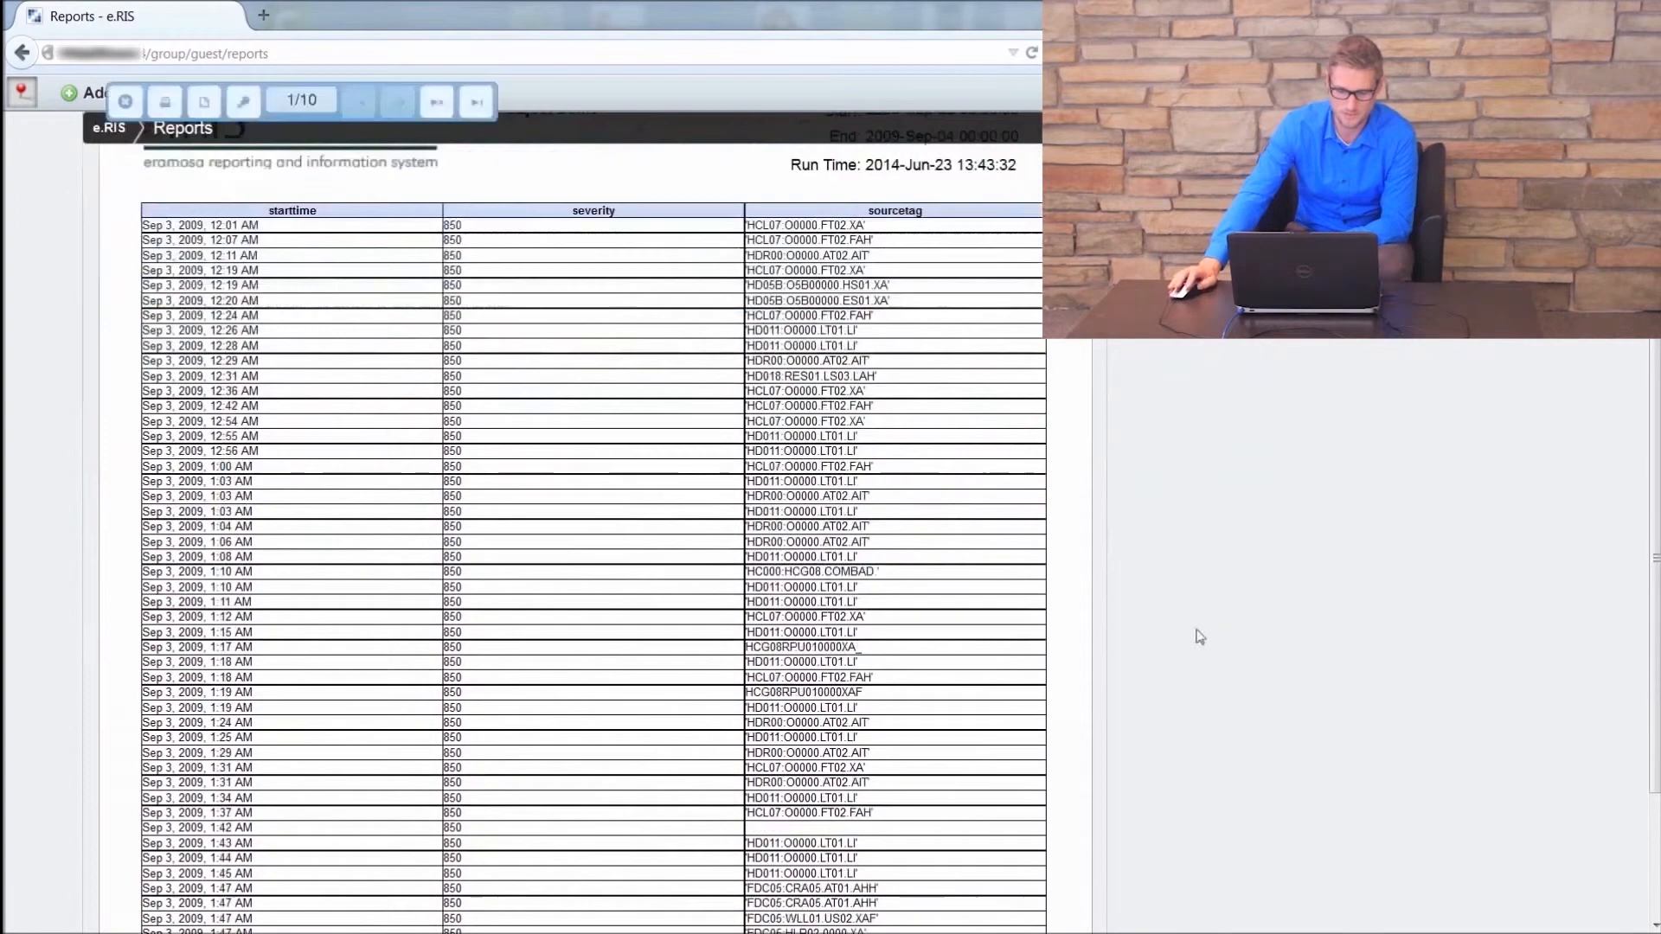
scroll(1399, 484, up, 3)
scroll(1399, 485, up, 3)
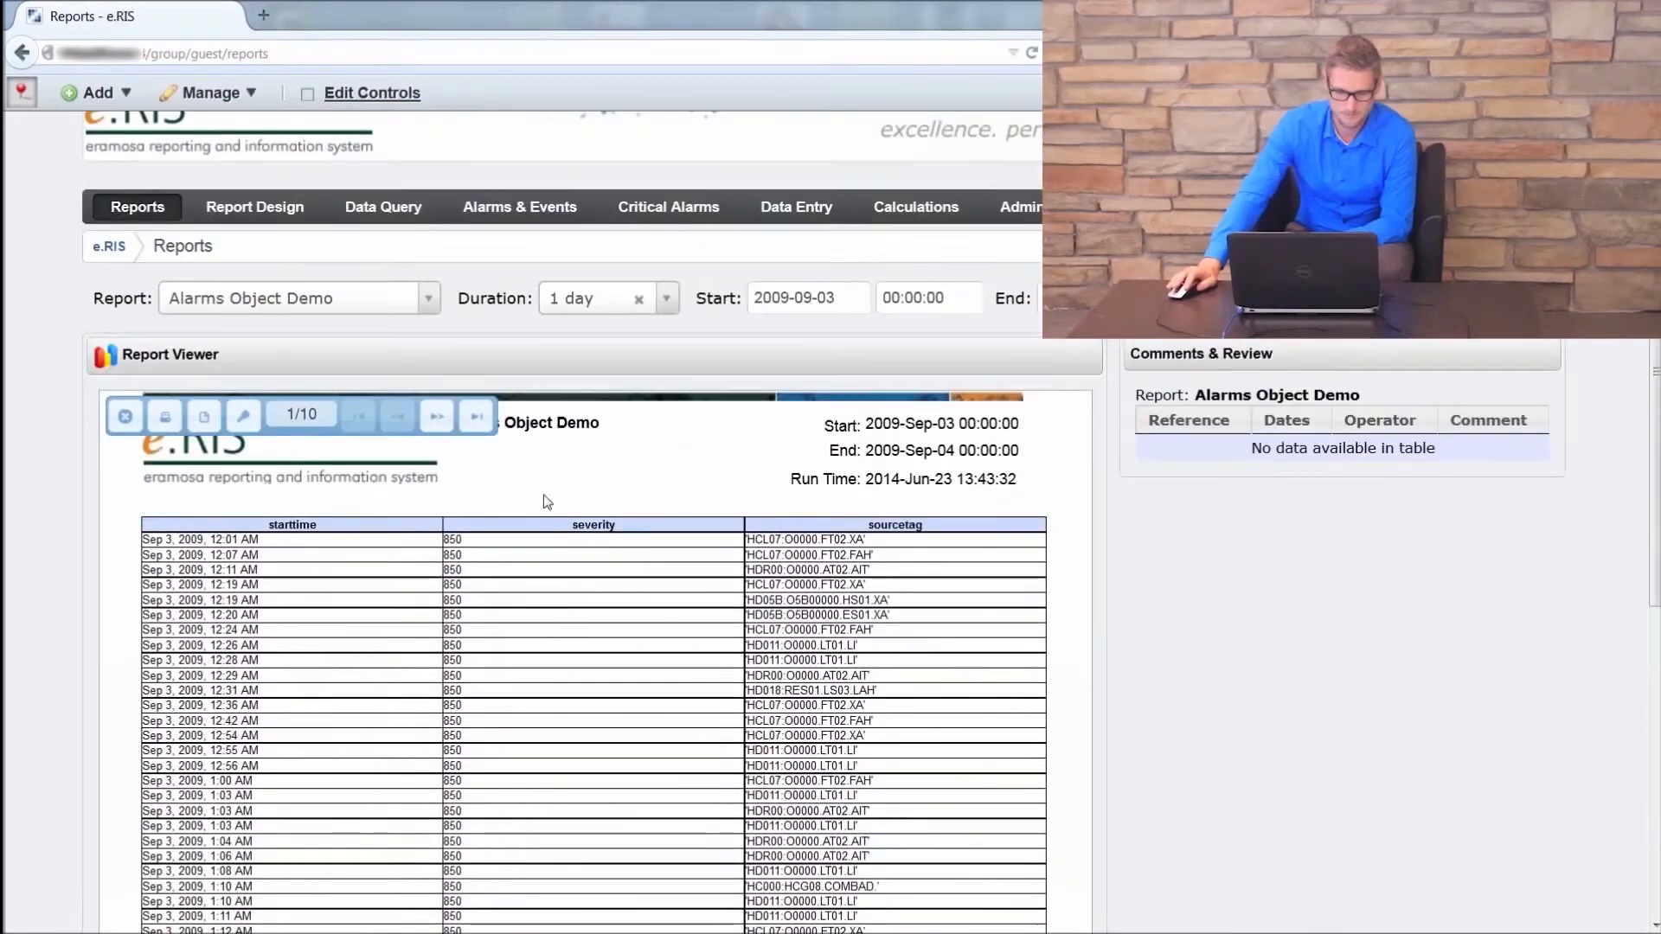
click(437, 415)
scroll(504, 434, down, 6)
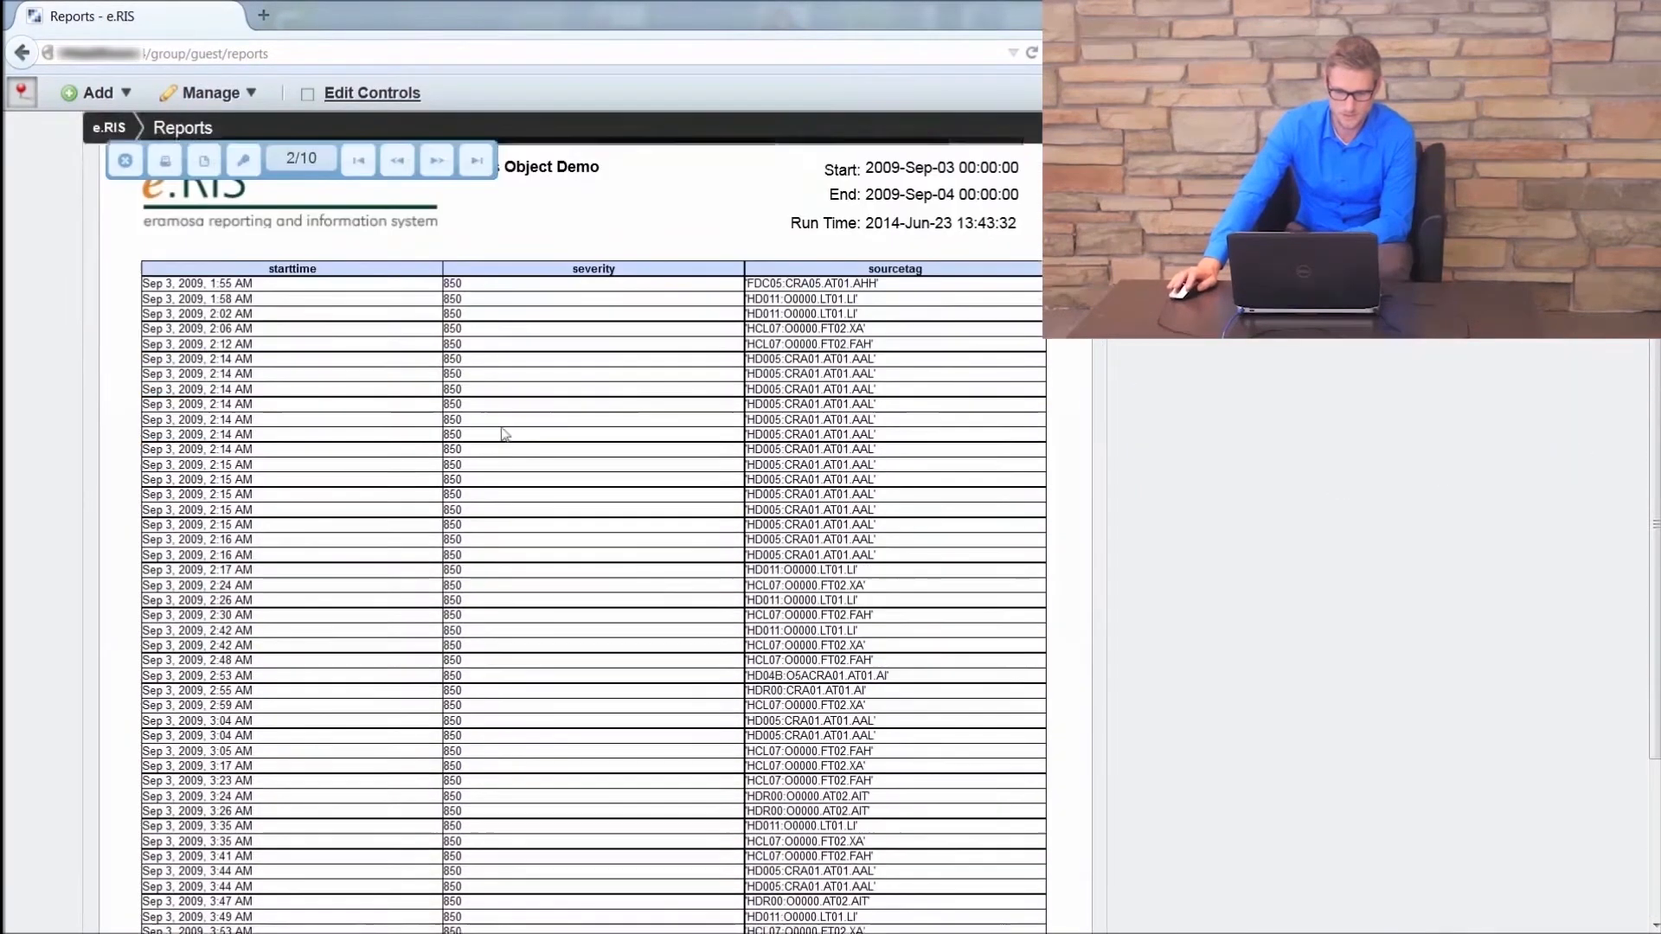
scroll(530, 470, up, 6)
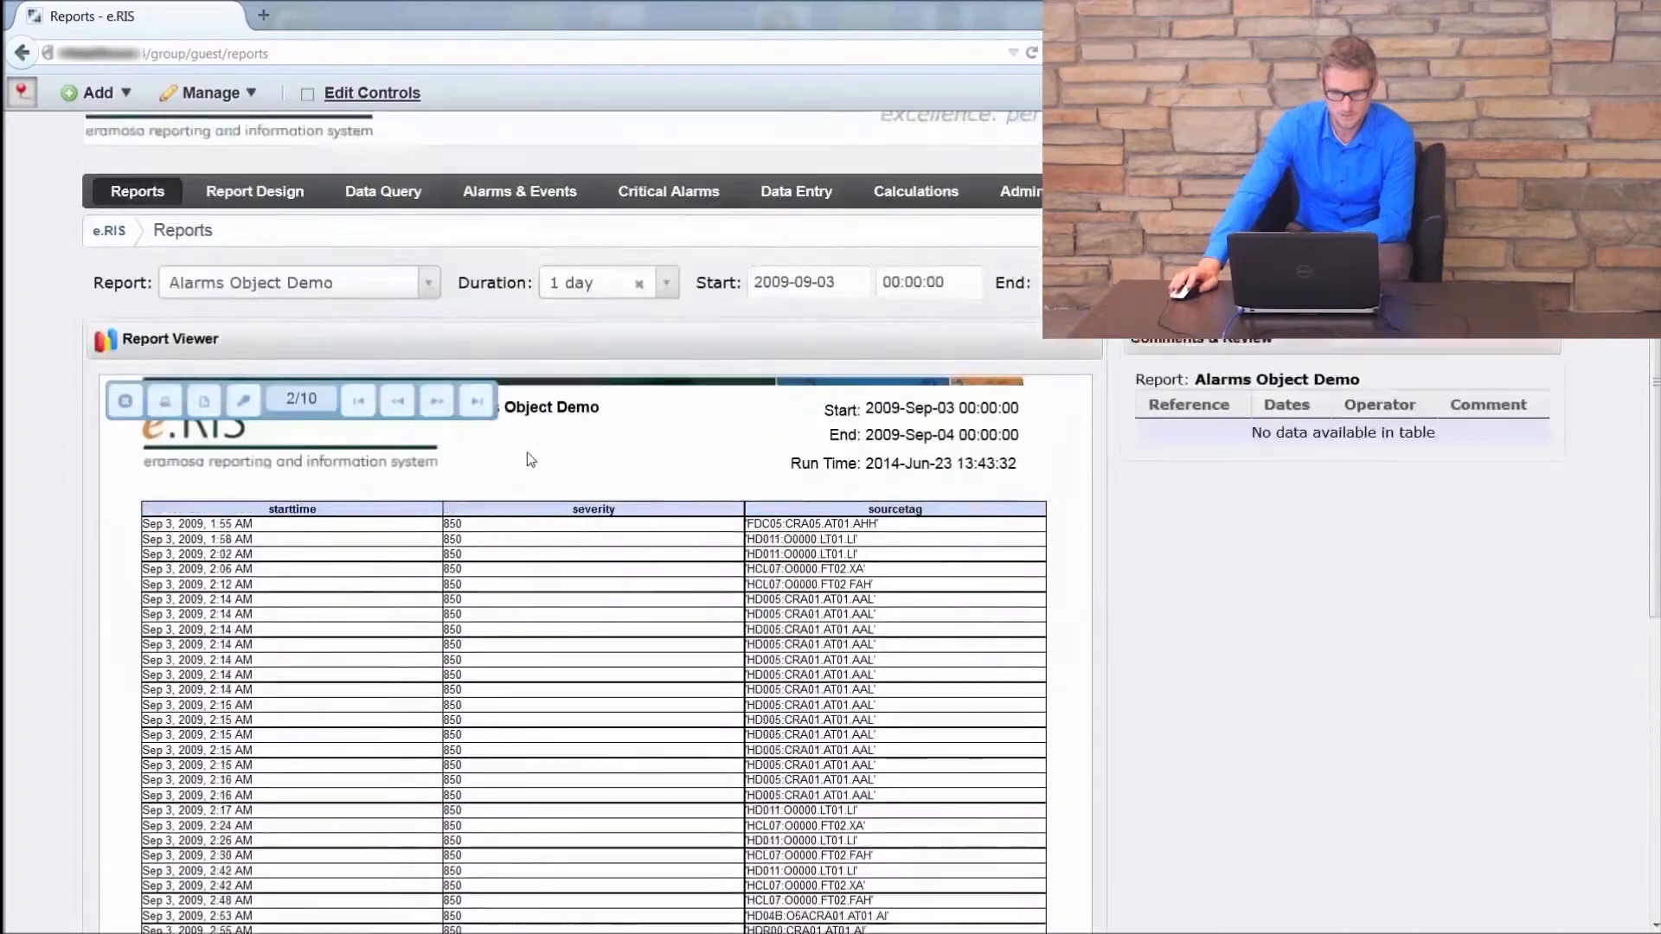
click(437, 415)
scroll(546, 580, down, 3)
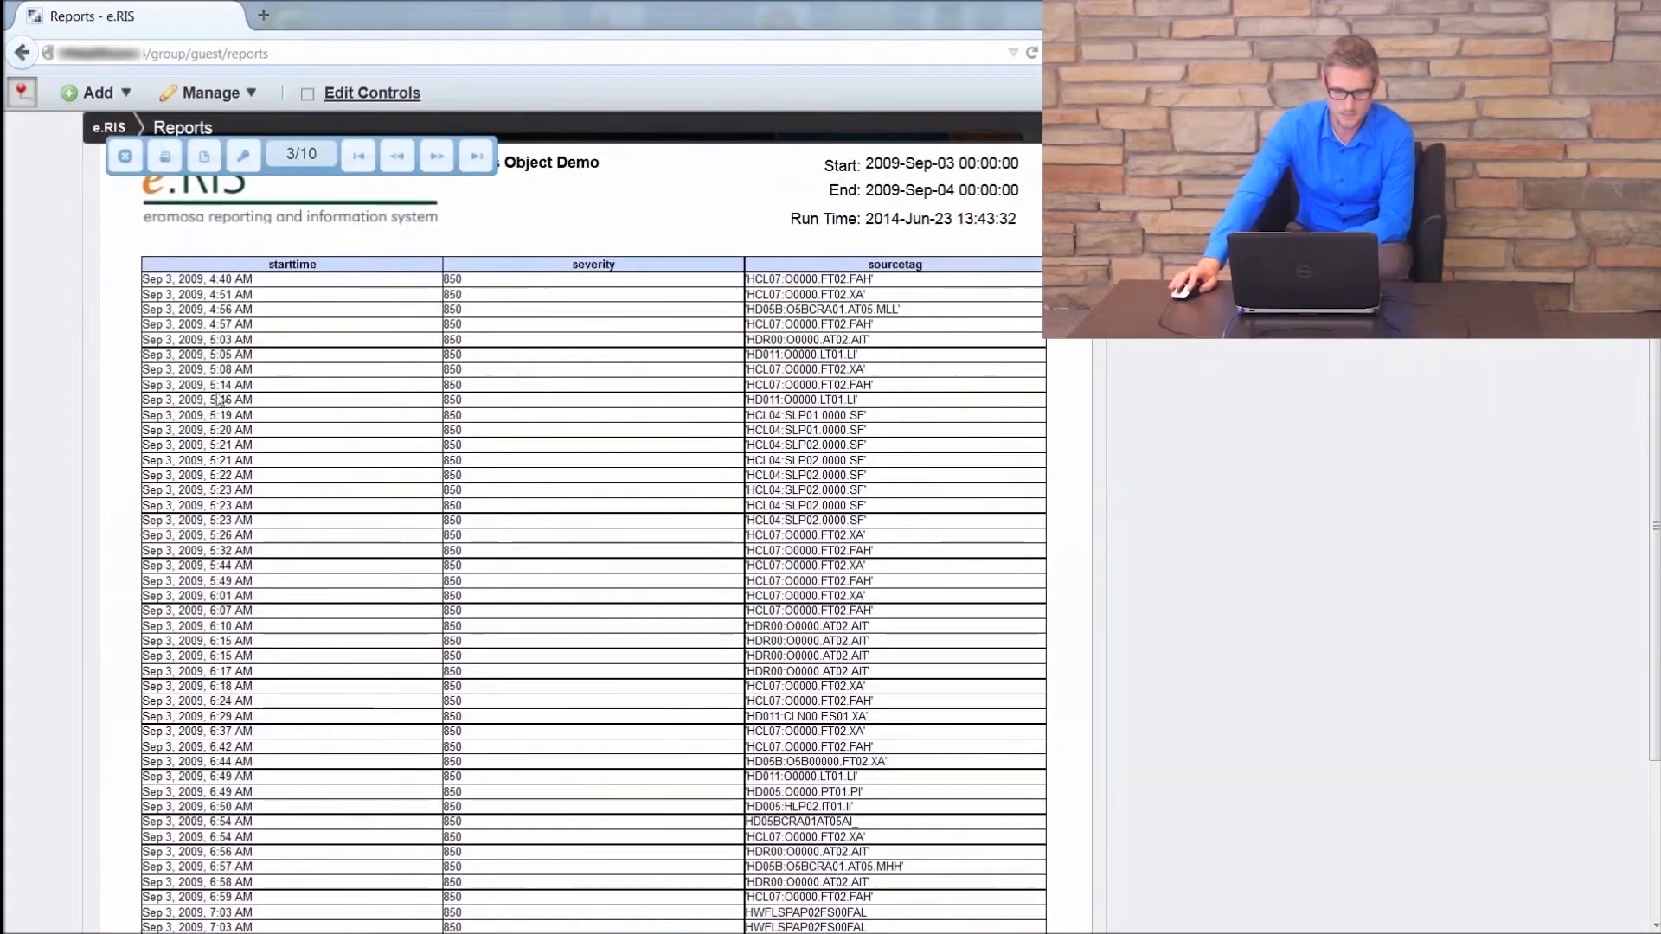